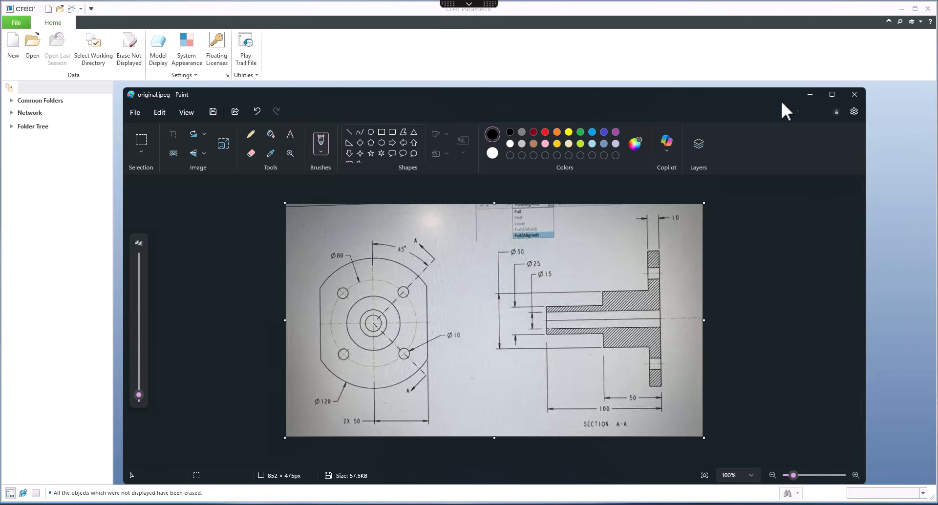
# Step: Create a new solid part named Q01 using the default template
pyautogui.click(809, 95)
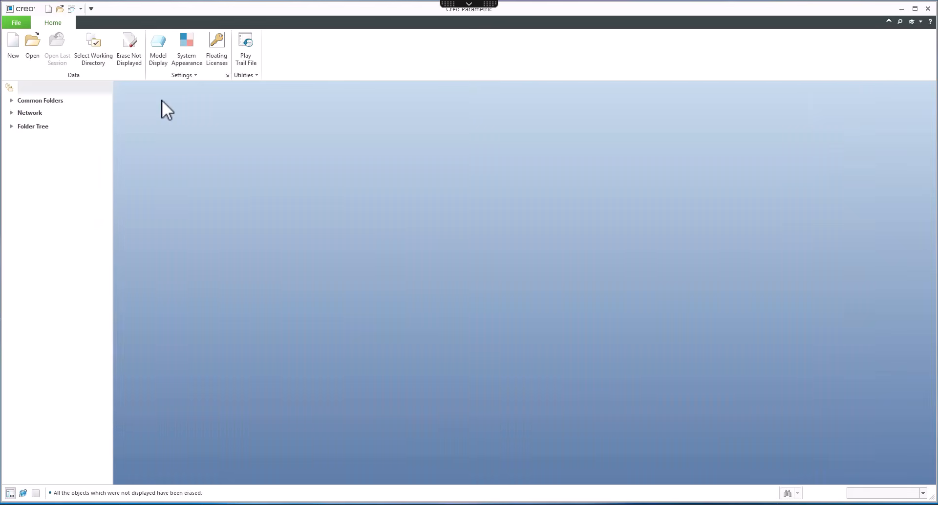
pyautogui.click(12, 46)
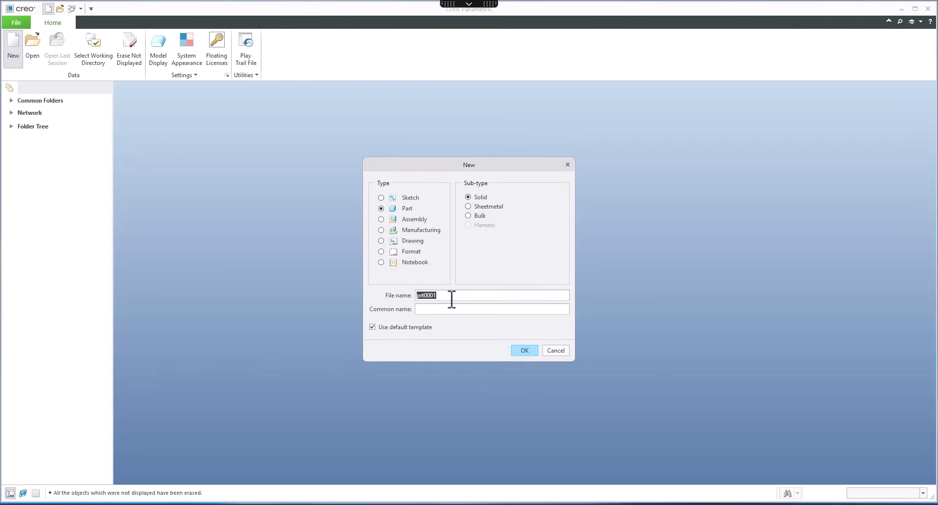
pyautogui.write('q01')
pyautogui.press('Return')
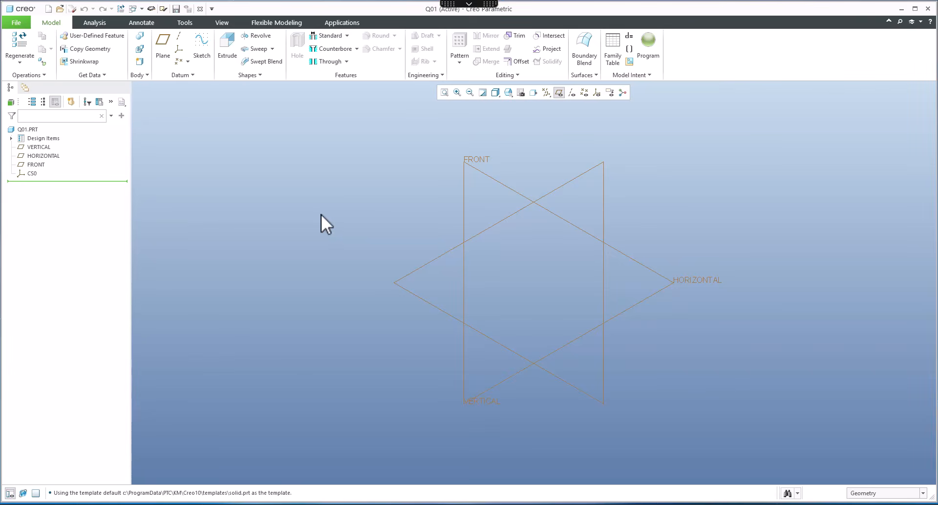
# Step: Set the model's unit system to Inch lbm Second with dimensions converted, from the model properties
pyautogui.click(518, 504)
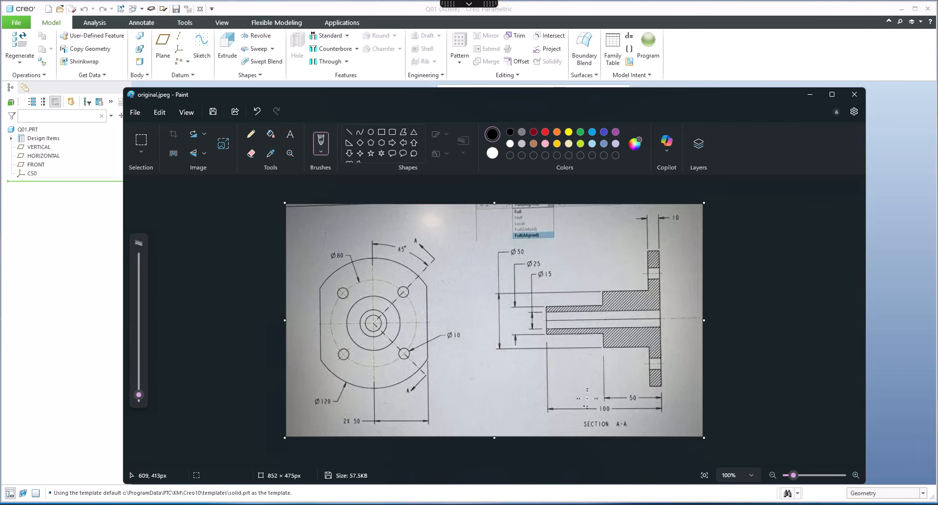
pyautogui.click(809, 94)
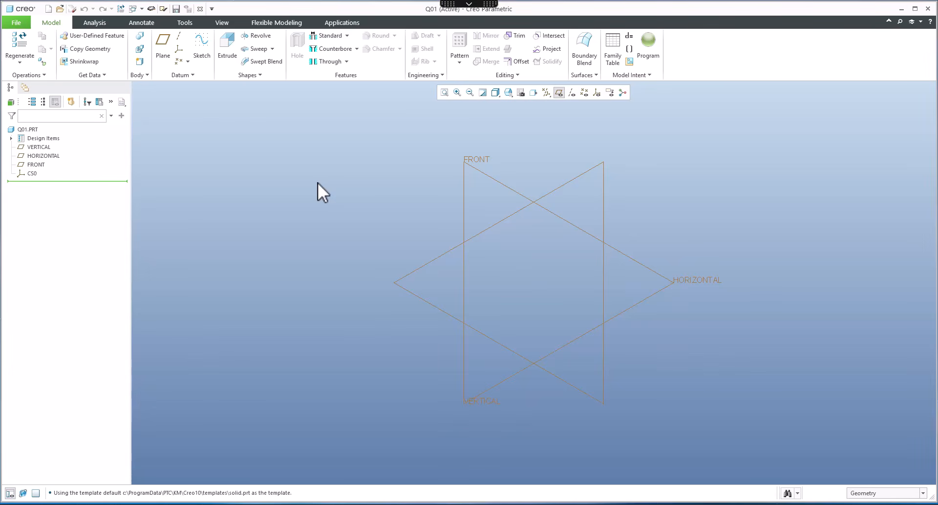
pyautogui.click(13, 23)
pyautogui.moveTo(53, 167)
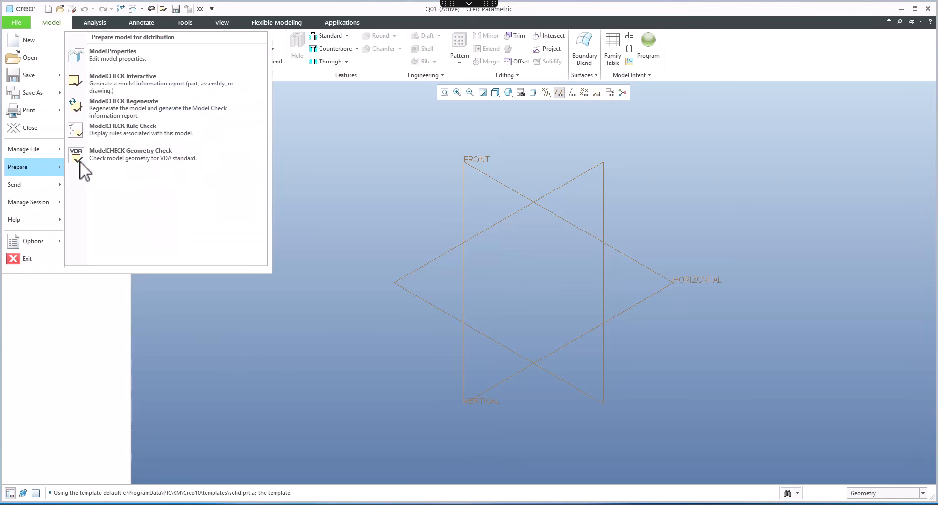
pyautogui.click(113, 54)
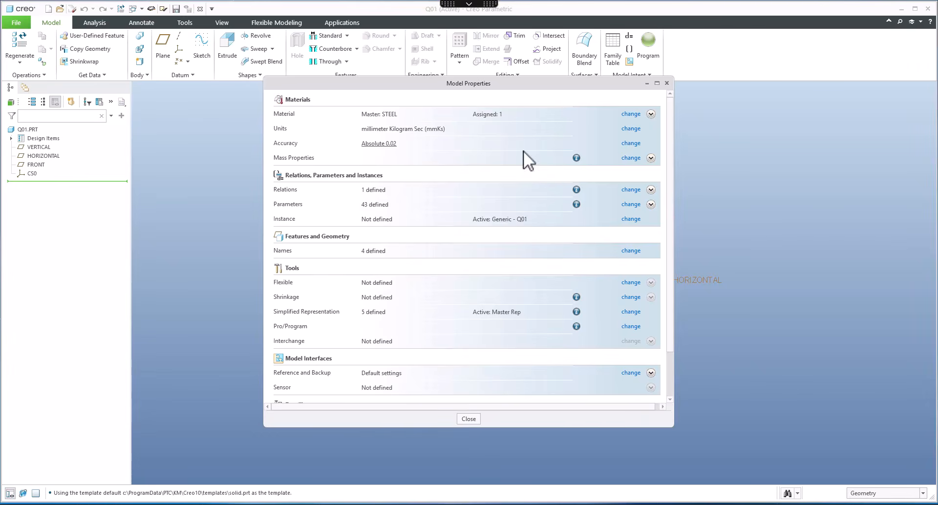
pyautogui.click(631, 129)
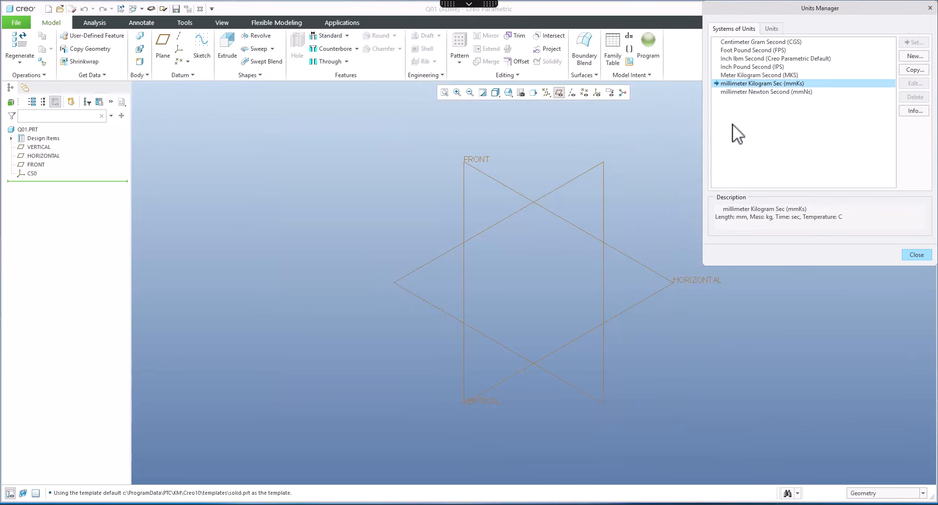
pyautogui.click(740, 58)
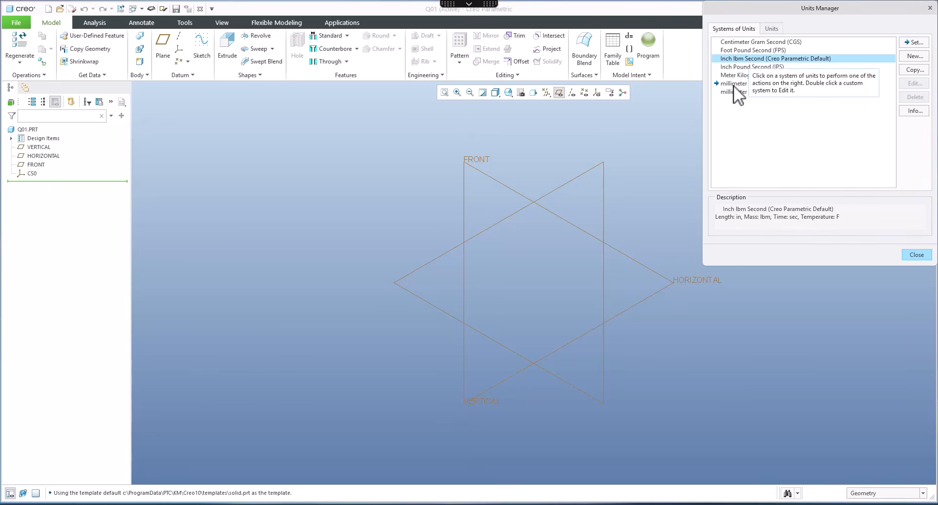
pyautogui.click(912, 43)
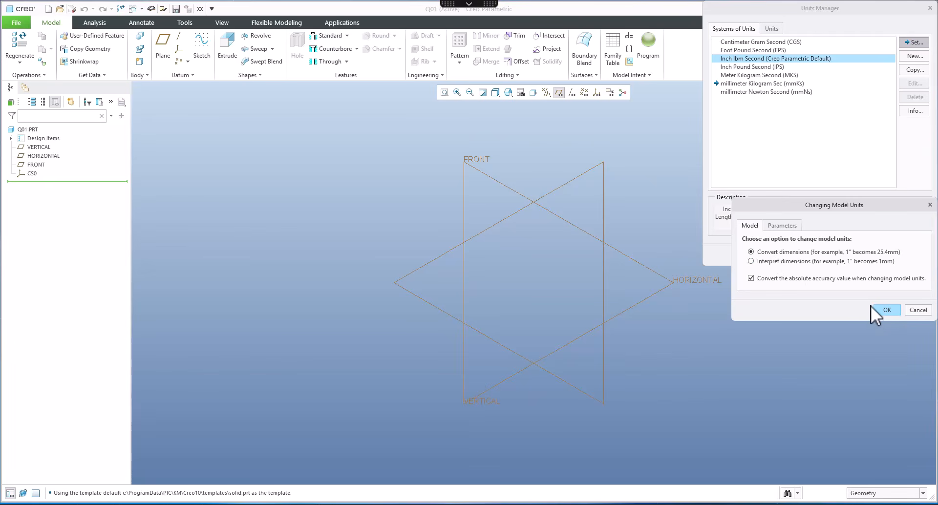
pyautogui.click(917, 310)
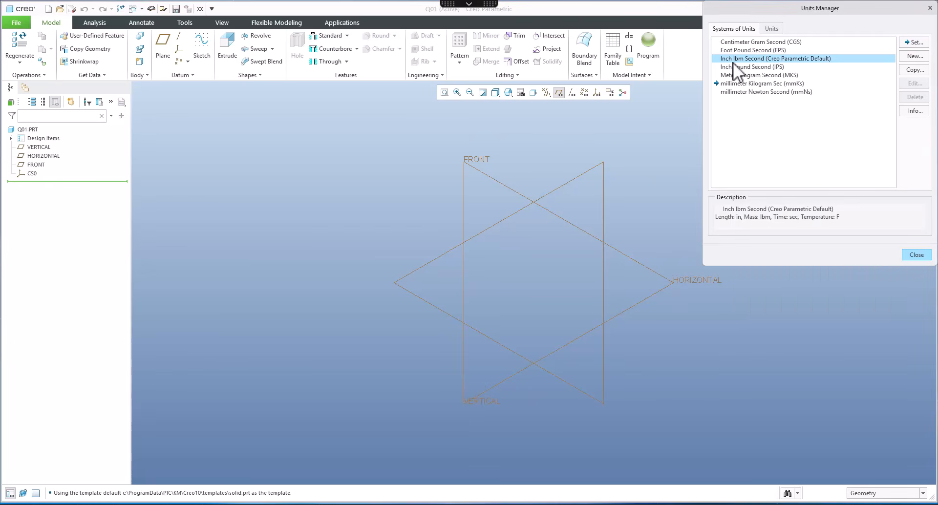
pyautogui.click(916, 256)
pyautogui.click(468, 419)
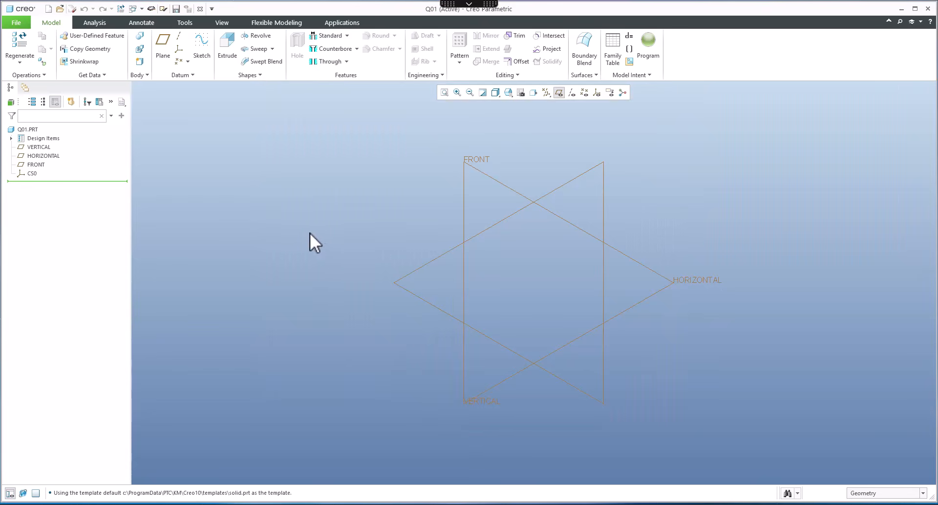
# Step: Start a revolve on the FRONT plane and sketch the closed stepped flange-and-shaft profile with lines
pyautogui.click(256, 36)
pyautogui.click(498, 180)
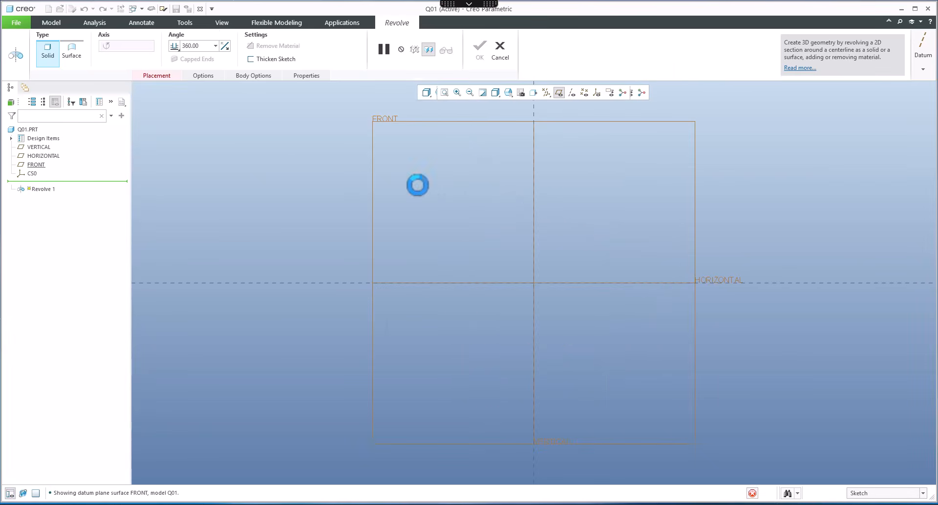
pyautogui.click(233, 39)
pyautogui.click(533, 283)
pyautogui.click(533, 150)
pyautogui.click(570, 150)
pyautogui.click(570, 234)
pyautogui.click(742, 234)
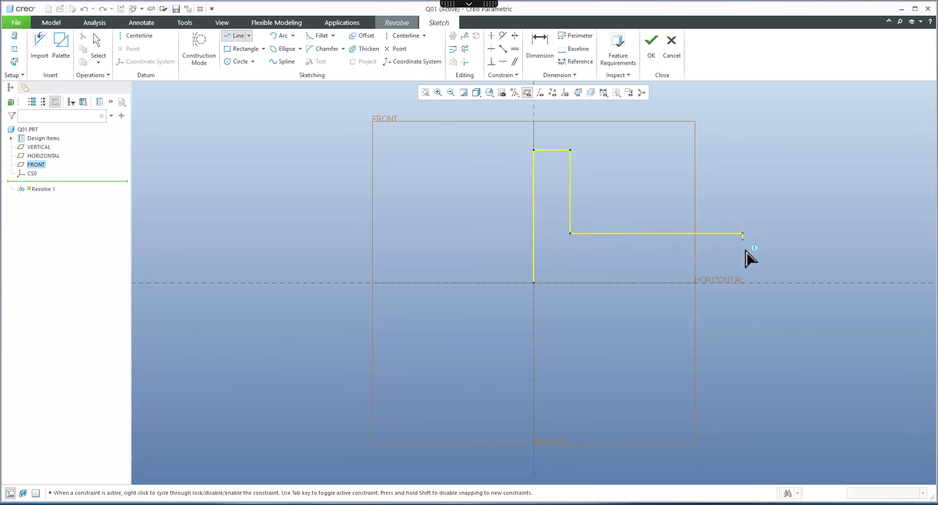
pyautogui.click(742, 262)
pyautogui.click(838, 262)
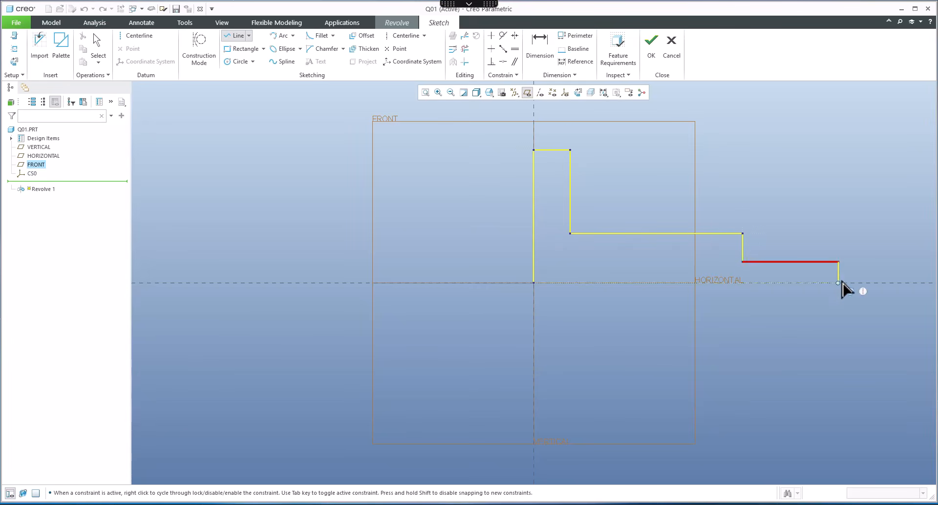
pyautogui.click(839, 283)
pyautogui.click(533, 283)
pyautogui.scroll(1, 612, 320)
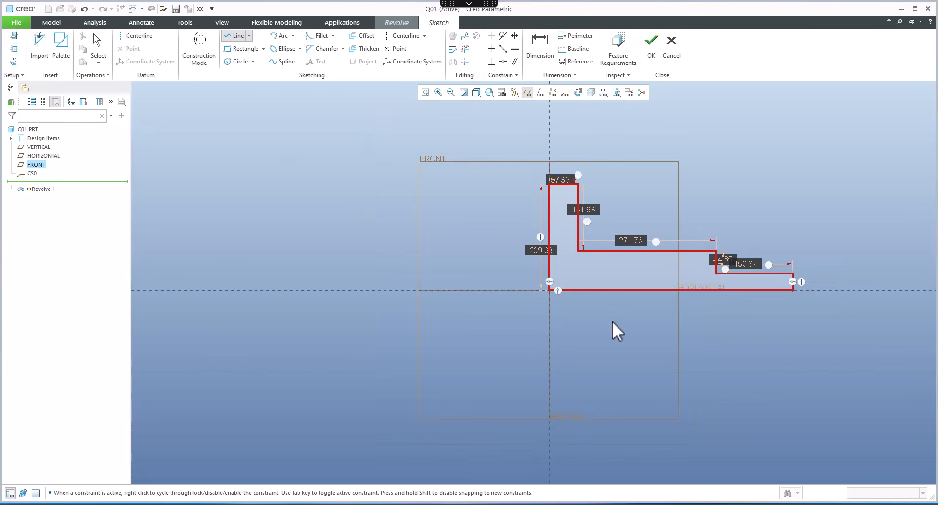
pyautogui.middleClick(612, 320)
# Step: Draw a centerline along the horizontal reference as the revolve axis
pyautogui.click(130, 37)
pyautogui.click(424, 291)
pyautogui.click(481, 290)
pyautogui.middleClick(485, 256)
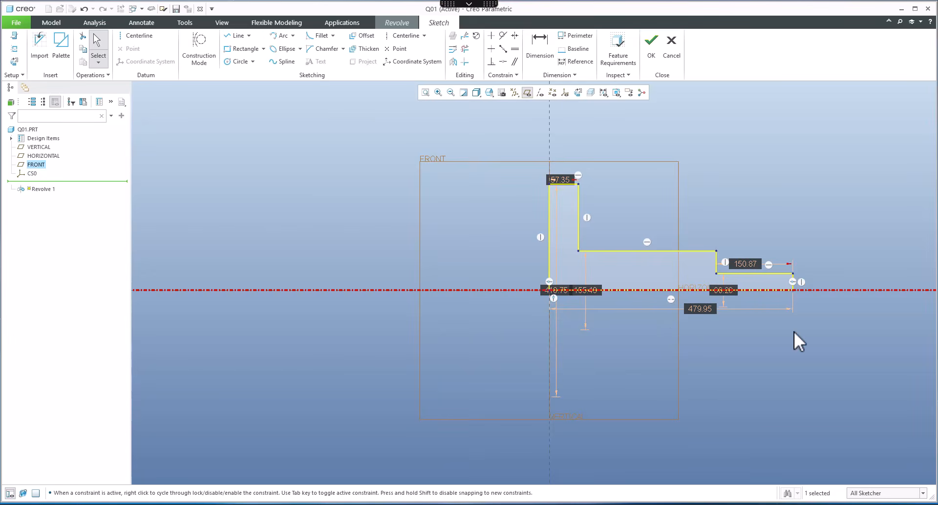
# Step: Rearrange the sketch's diameter and length dimensions so they are readable
pyautogui.scroll(-2, 794, 332)
pyautogui.moveTo(654, 331); pyautogui.dragTo(505, 329, button='middle')
pyautogui.scroll(2, 506, 328)
pyautogui.moveTo(524, 329); pyautogui.dragTo(535, 391)
pyautogui.moveTo(567, 282); pyautogui.dragTo(576, 216)
pyautogui.moveTo(548, 309); pyautogui.dragTo(685, 345)
pyautogui.click(723, 337)
pyautogui.moveTo(415, 310)
pyautogui.mouseDown()
pyautogui.moveTo(743, 308)
pyautogui.moveTo(727, 291)
pyautogui.mouseUp()
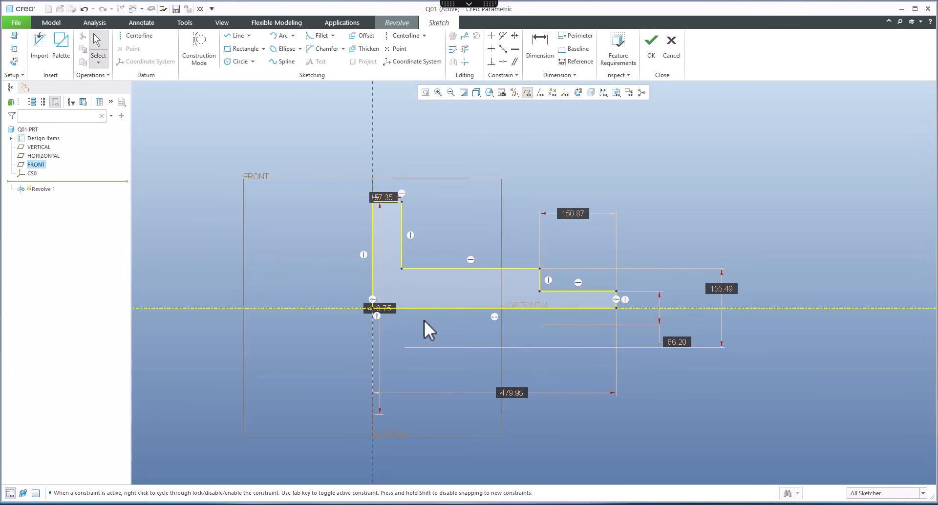
pyautogui.moveTo(383, 309); pyautogui.dragTo(330, 288)
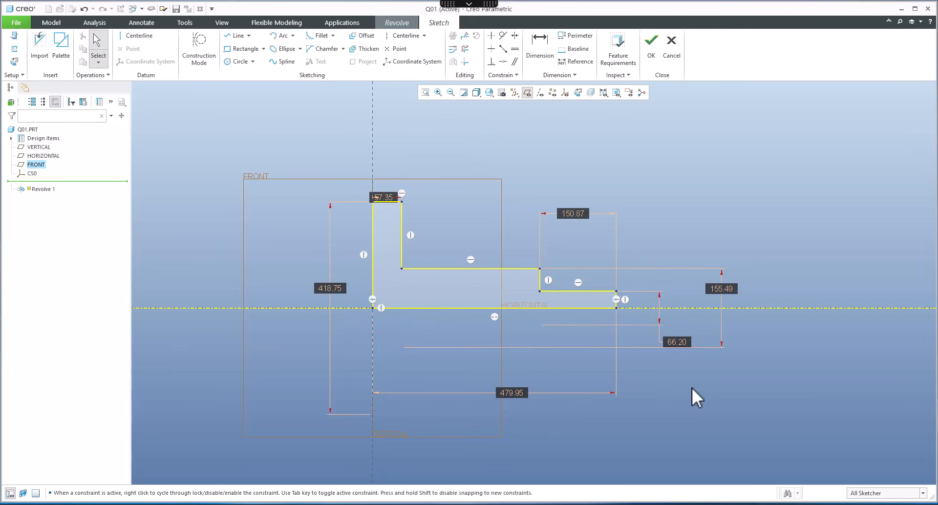
# Step: Set the shaft end diameter to 25 and the middle step diameter to 50
pyautogui.doubleClick(678, 339)
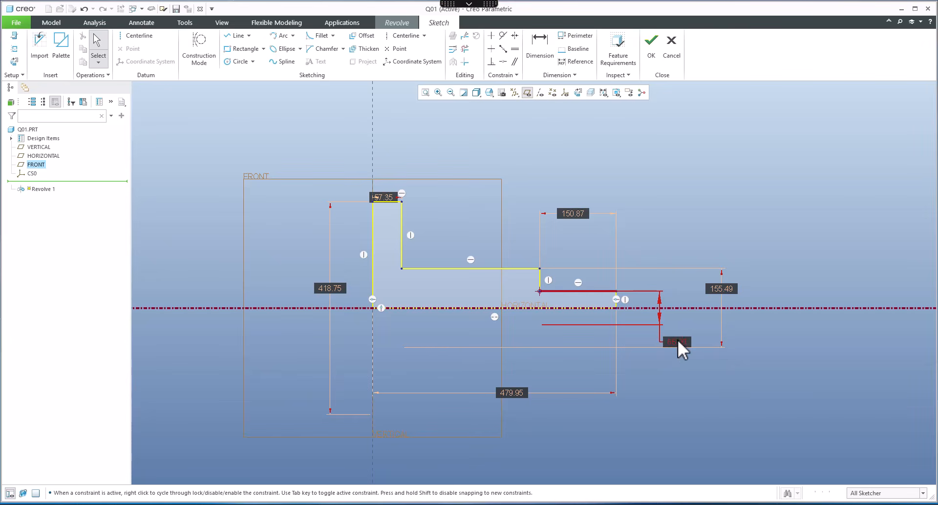
pyautogui.write('25')
pyautogui.press('Return')
pyautogui.doubleClick(717, 286)
pyautogui.write('50')
pyautogui.press('Return')
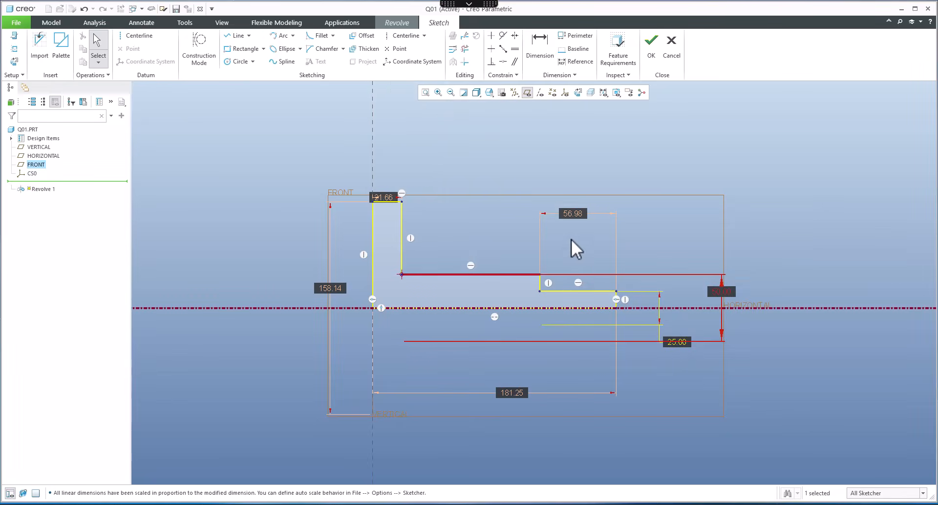
# Step: Set the flange thickness to 10 and the flange diameter to 120
pyautogui.doubleClick(382, 199)
pyautogui.write('10')
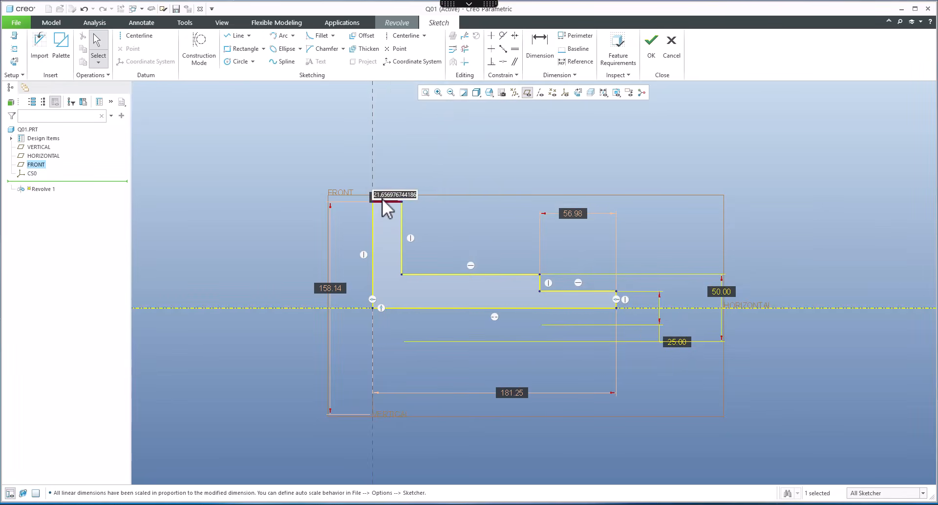
pyautogui.press('Return')
pyautogui.doubleClick(332, 289)
pyautogui.write('120')
pyautogui.press('Return')
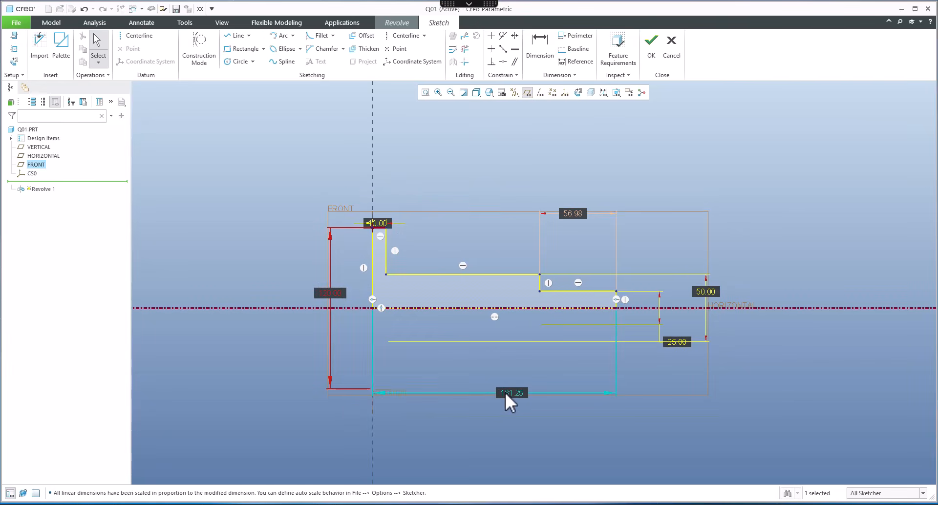
# Step: Set the overall length to 100 and dimension the flange face to the middle step at 50
pyautogui.doubleClick(508, 392)
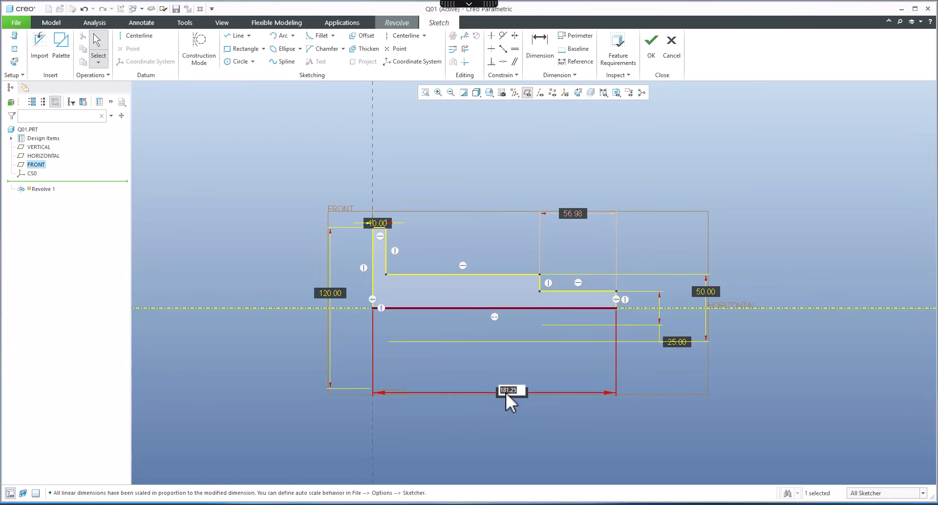
pyautogui.write('100')
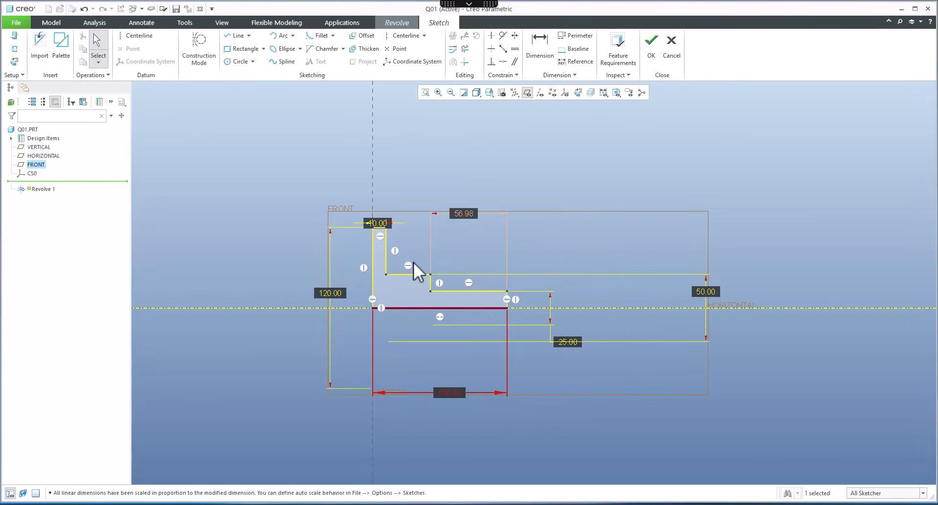
pyautogui.click(540, 50)
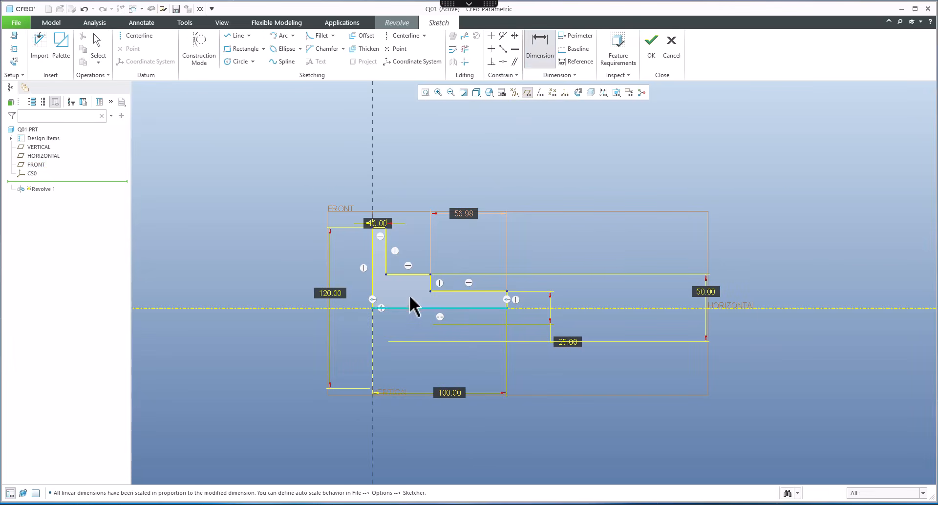
pyautogui.scroll(-3, 406, 284)
pyautogui.scroll(2, 522, 349)
pyautogui.click(455, 285)
pyautogui.click(404, 201)
pyautogui.middleClick(440, 199)
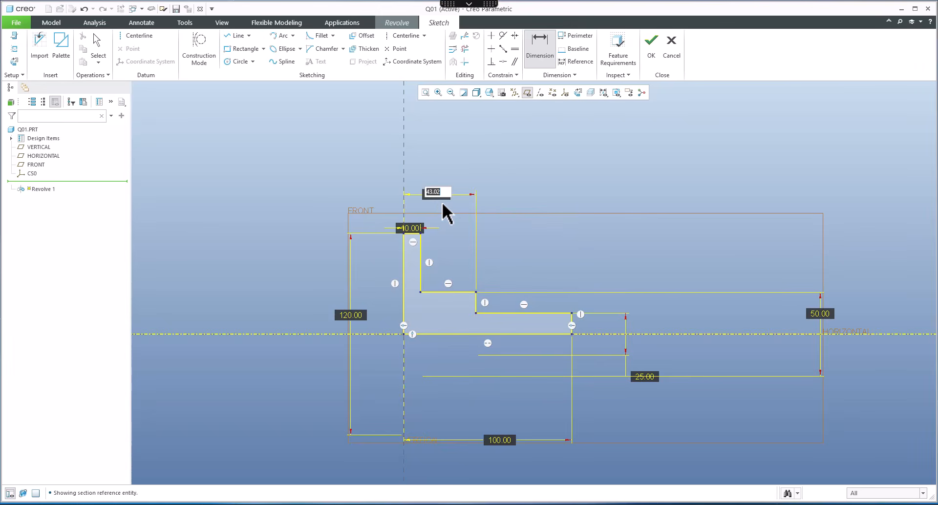
pyautogui.write('50')
pyautogui.press('Return')
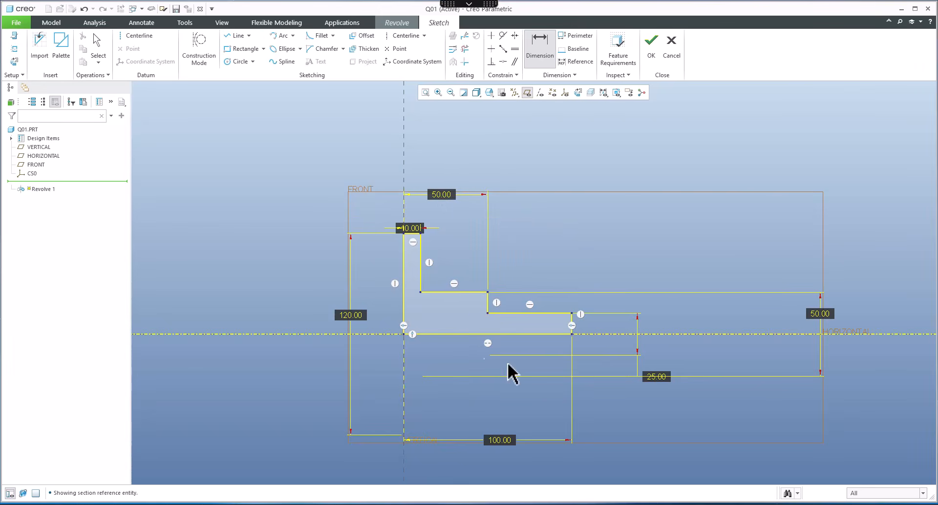
# Step: Finish the sketch and complete the 360° revolve
pyautogui.click(651, 49)
pyautogui.moveTo(585, 231); pyautogui.dragTo(489, 259, button='middle')
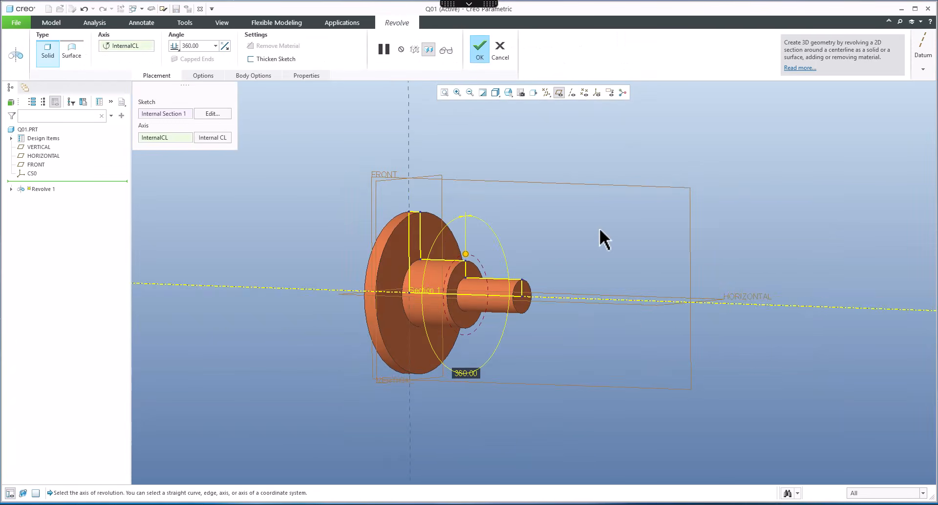
pyautogui.middleClick(599, 228)
pyautogui.scroll(2, 596, 227)
pyautogui.keyDown('shift'); pyautogui.moveTo(568, 233); pyautogui.dragTo(687, 231, button='middle'); pyautogui.keyUp('shift')
pyautogui.moveTo(617, 229); pyautogui.dragTo(606, 226, button='middle')
pyautogui.click(344, 161)
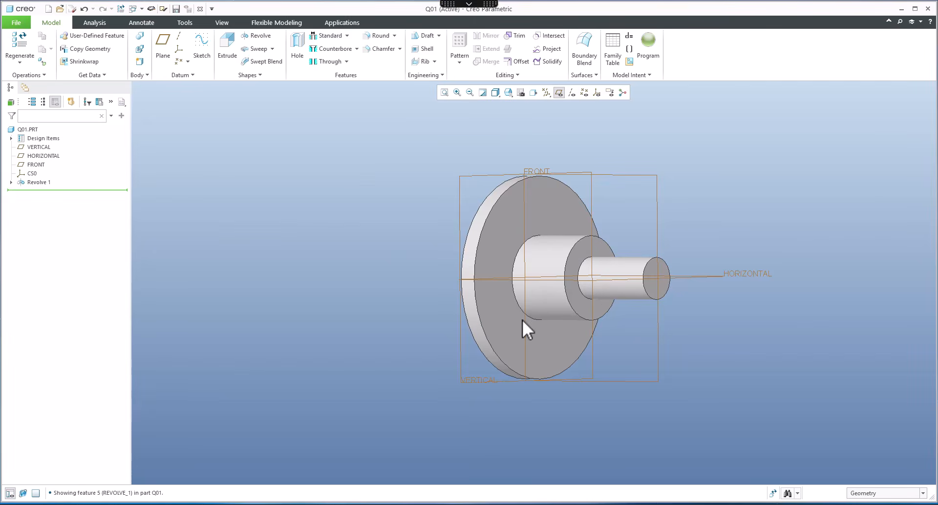
# Step: Create a coaxial 15 mm hole through all along the shaft axis, starting from the shaft end face
pyautogui.hotkey('alt', 'Tab')
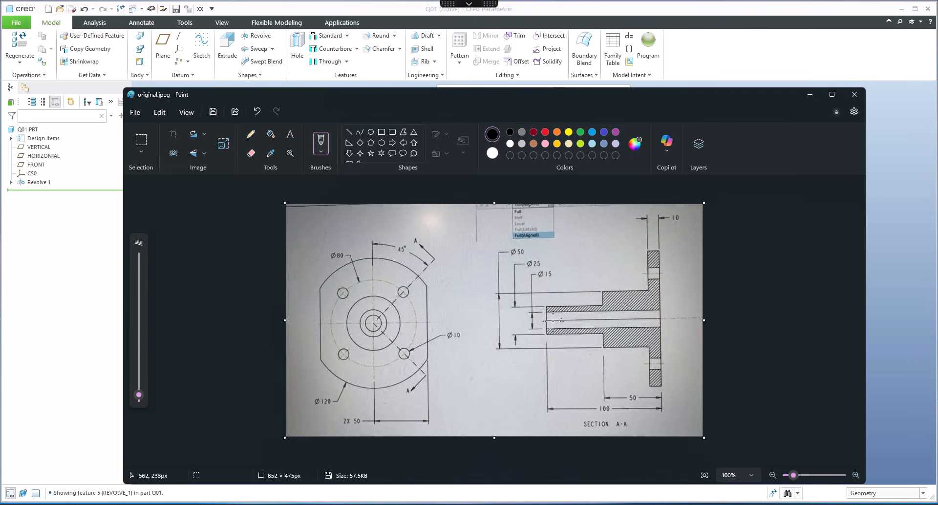
pyautogui.click(810, 94)
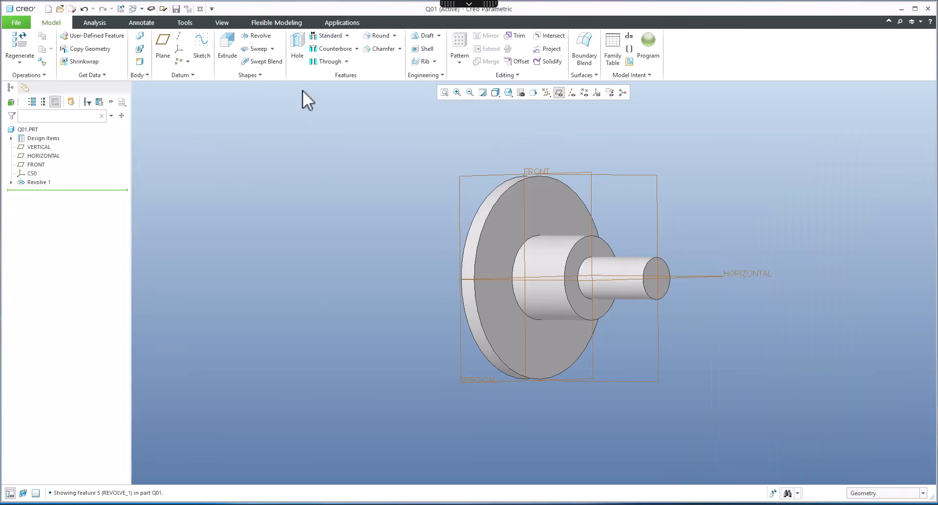
pyautogui.click(300, 45)
pyautogui.moveTo(579, 225); pyautogui.dragTo(516, 115, button='middle')
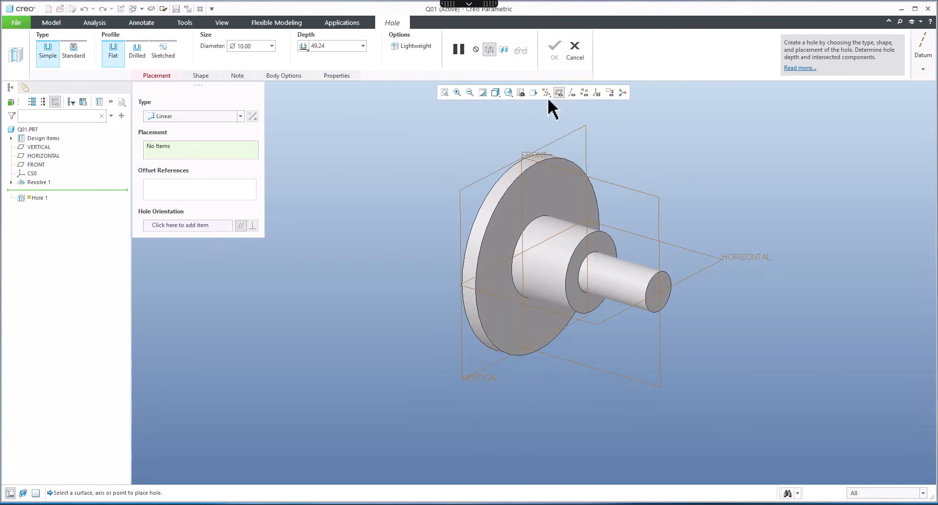
pyautogui.click(571, 93)
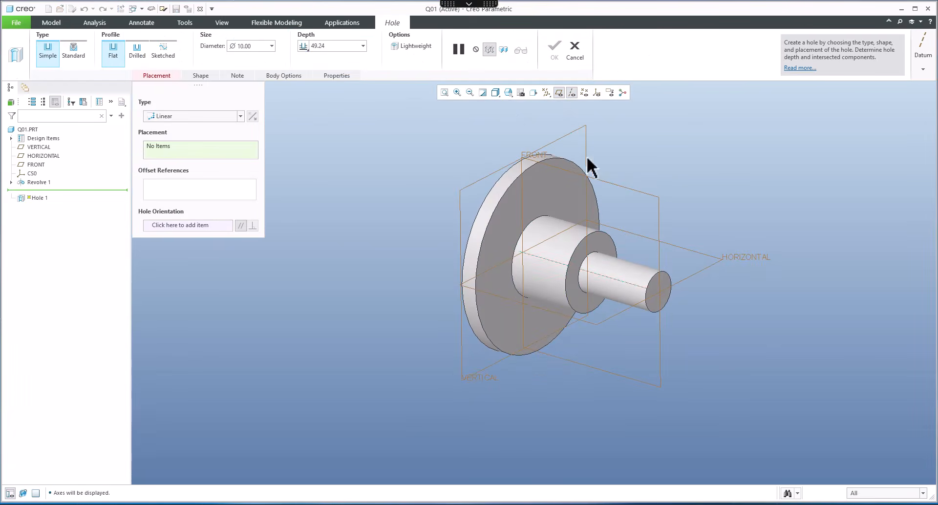
pyautogui.click(629, 283)
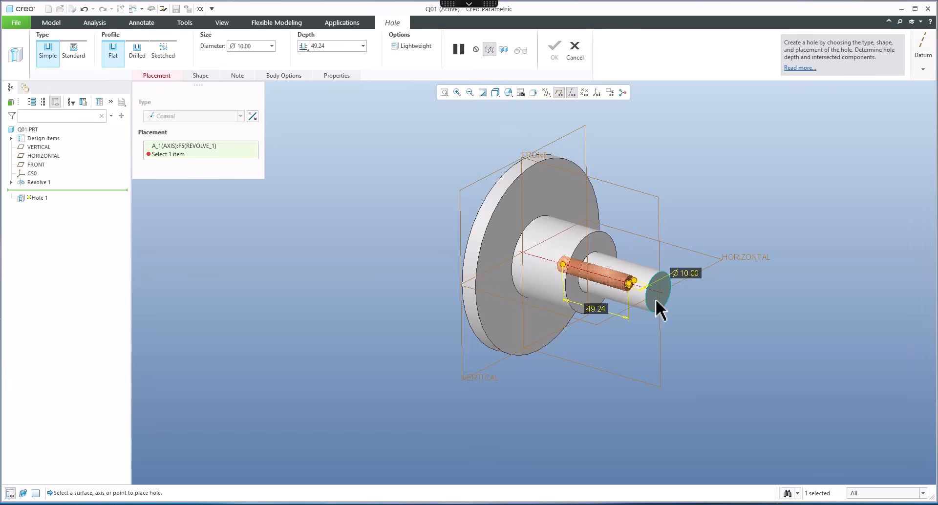
pyautogui.keyDown('ctrl'); pyautogui.click(656, 298); pyautogui.keyUp('ctrl')
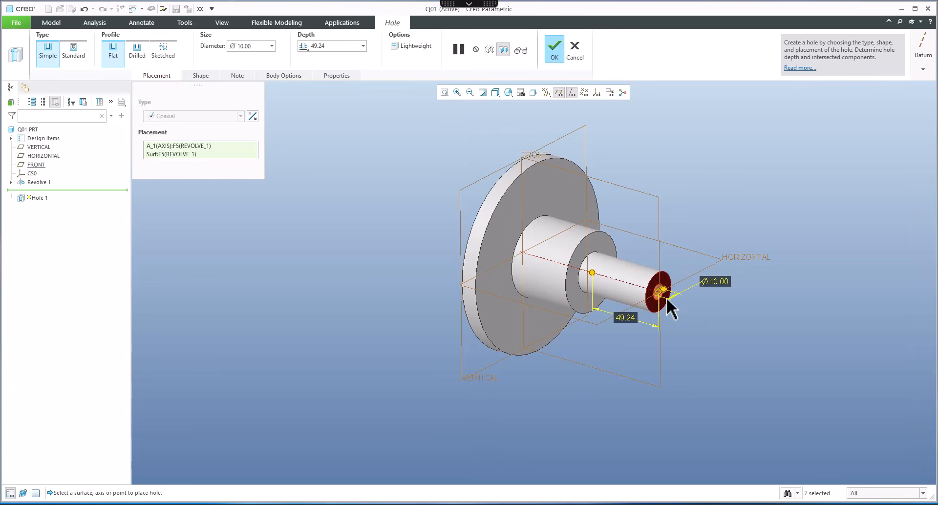
pyautogui.doubleClick(717, 282)
pyautogui.write('15')
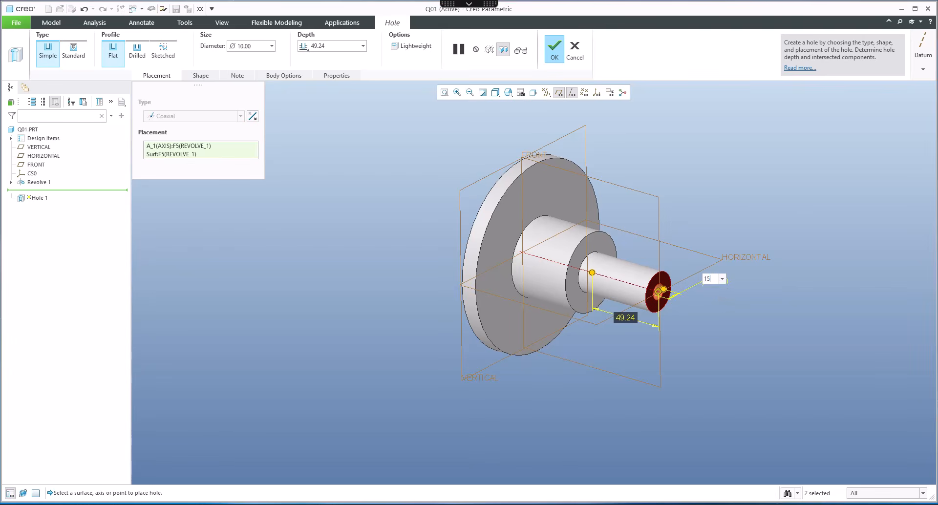
pyautogui.press('Return')
pyautogui.click(304, 47)
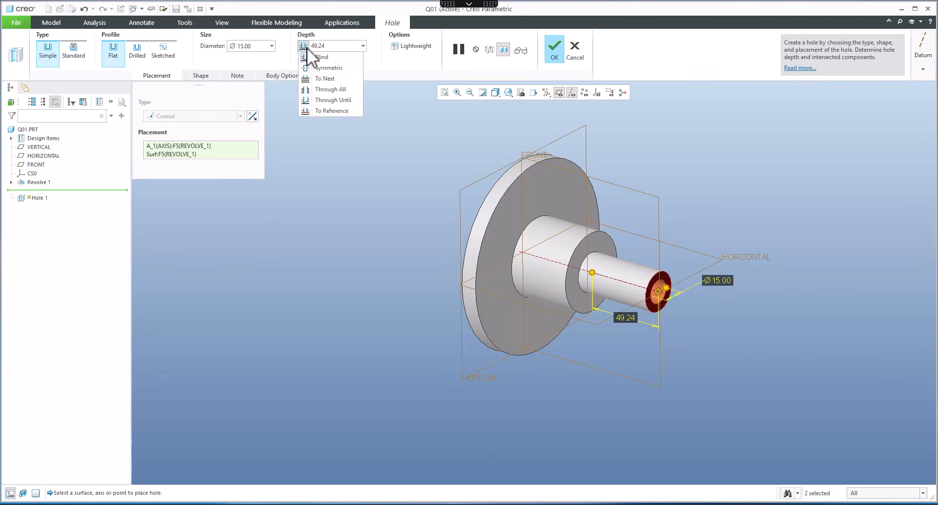
pyautogui.click(324, 90)
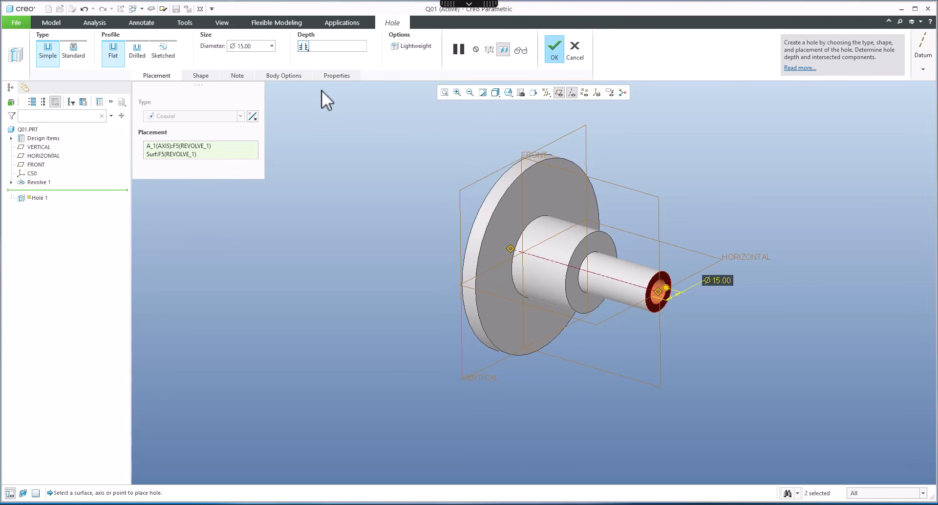
pyautogui.click(557, 49)
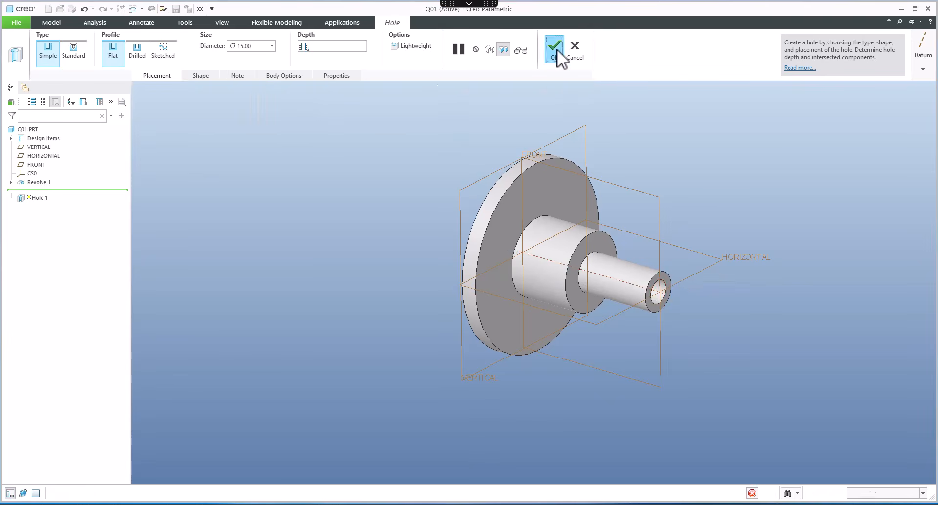
# Step: Start a hole on the flange face placed by diameter from the central axis, at 45° from the horizontal plane on an 80 mm diameter
pyautogui.moveTo(621, 266)
pyautogui.mouseDown(button='middle')
pyautogui.moveTo(576, 251)
pyautogui.moveTo(542, 291)
pyautogui.moveTo(547, 318)
pyautogui.mouseUp(button='middle')
pyautogui.hotkey('alt', 'Tab')
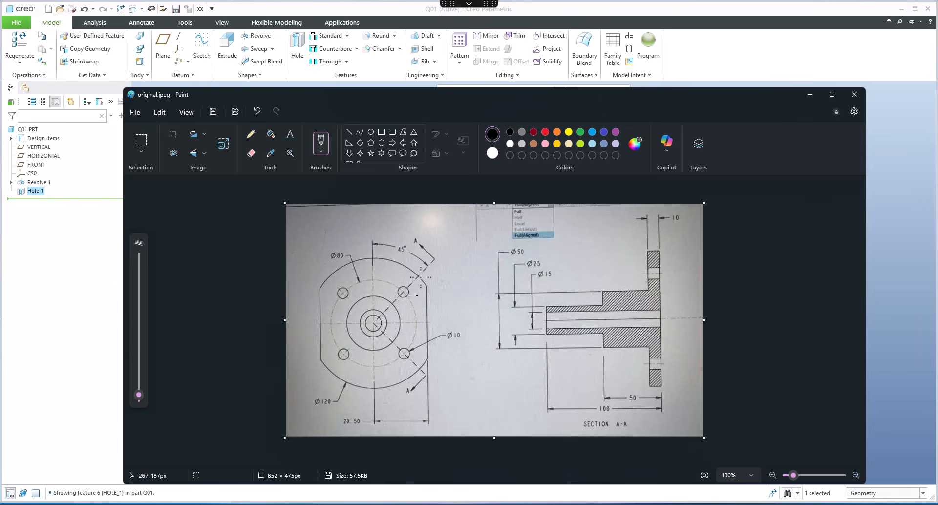
pyautogui.click(810, 95)
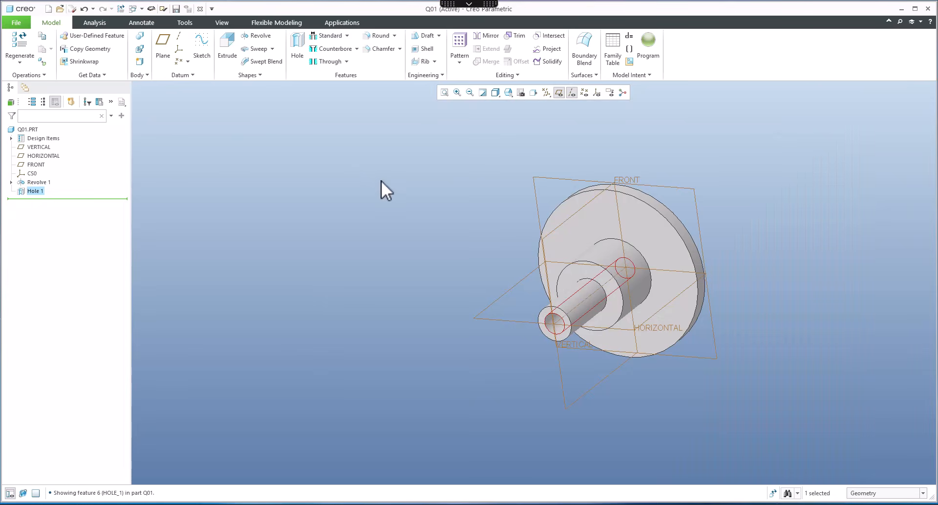
pyautogui.click(299, 54)
pyautogui.click(658, 235)
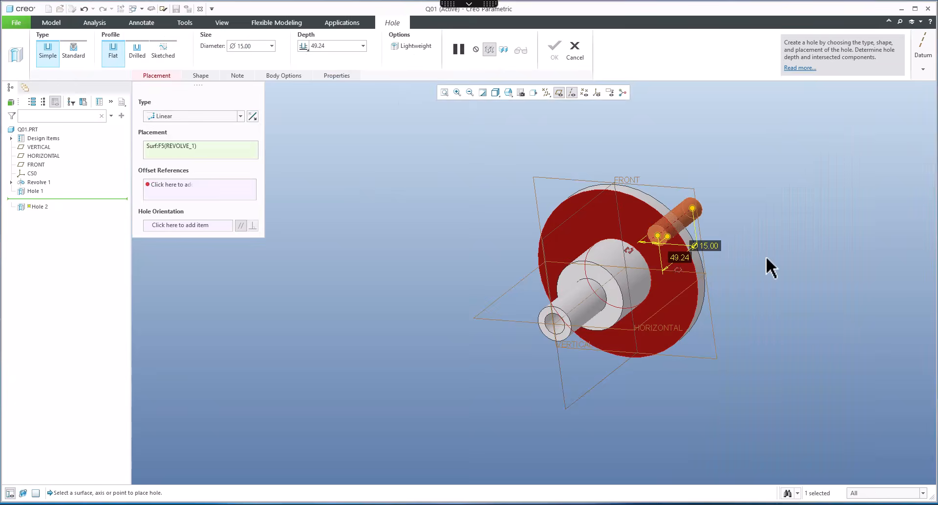
pyautogui.click(169, 116)
pyautogui.click(171, 144)
pyautogui.click(164, 185)
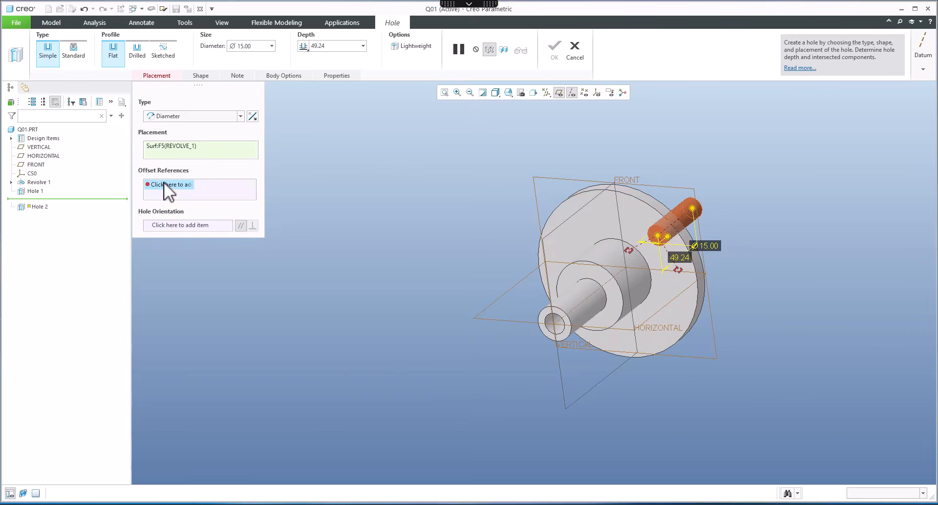
pyautogui.scroll(-3, 606, 275)
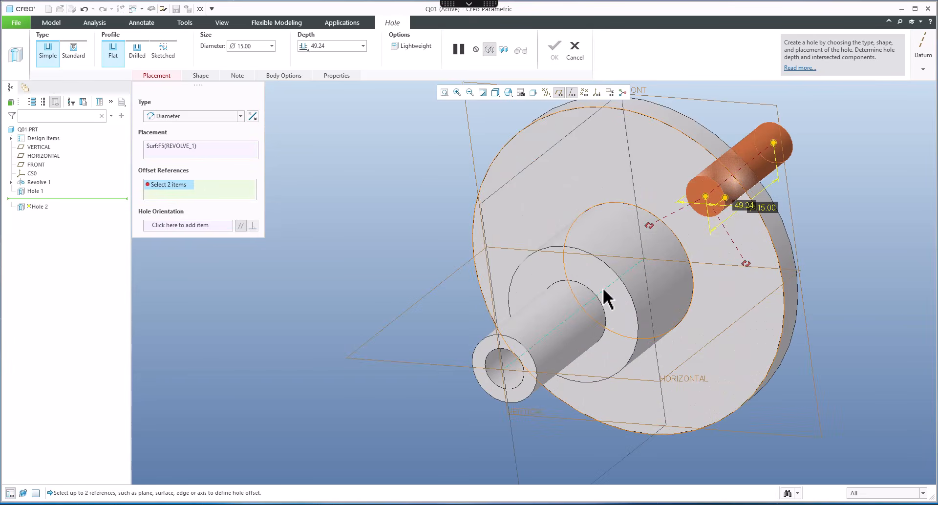
pyautogui.click(603, 288)
pyautogui.click(731, 325)
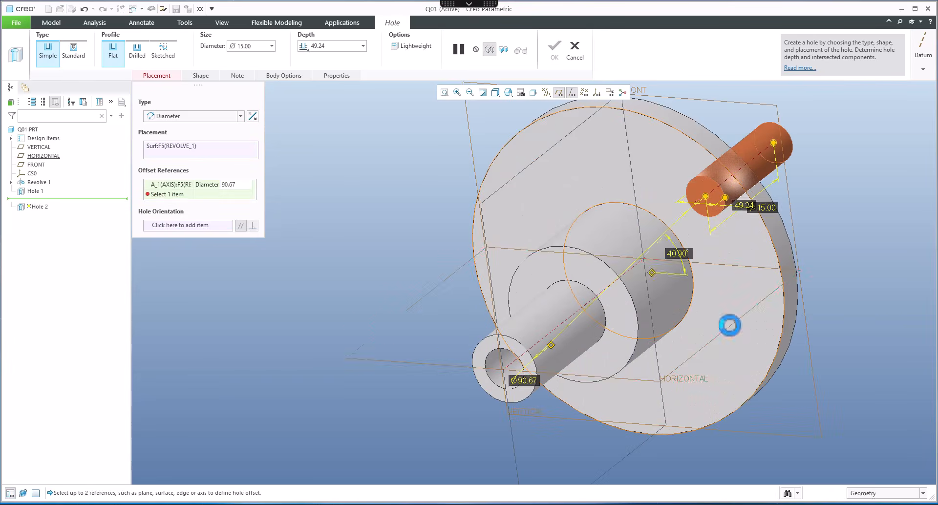
pyautogui.doubleClick(676, 254)
pyautogui.write('45')
pyautogui.press('Return')
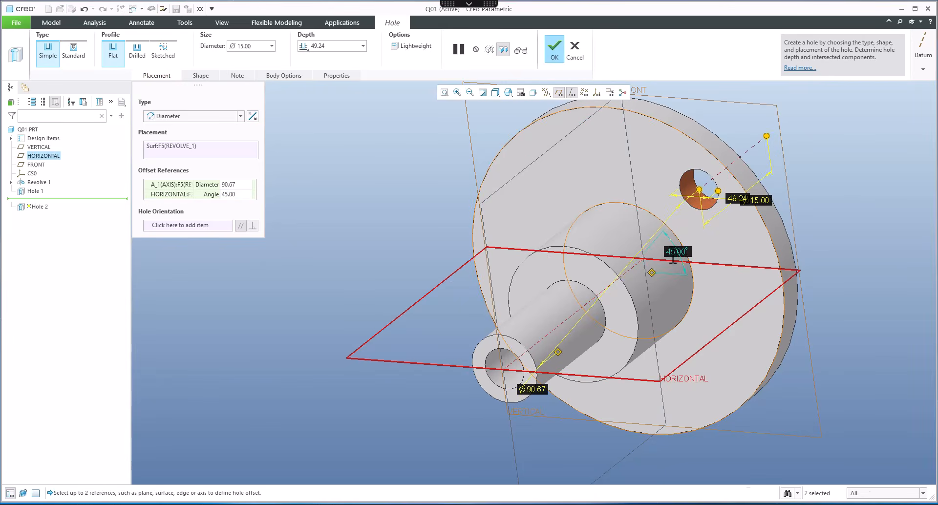
pyautogui.doubleClick(536, 389)
pyautogui.write('80')
pyautogui.press('Return')
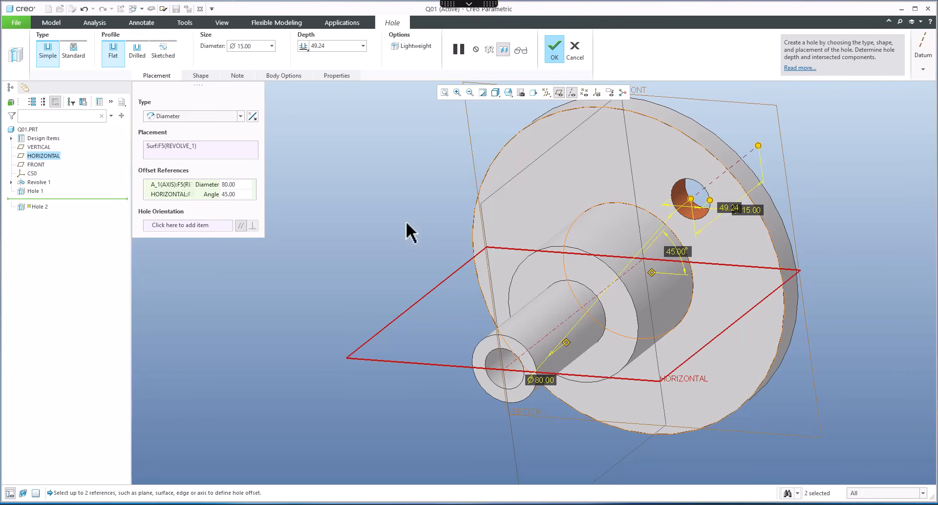
# Step: Set the flange hole diameter to 10 with through-all depth and finish the hole
pyautogui.doubleClick(258, 48)
pyautogui.write('10')
pyautogui.press('Return')
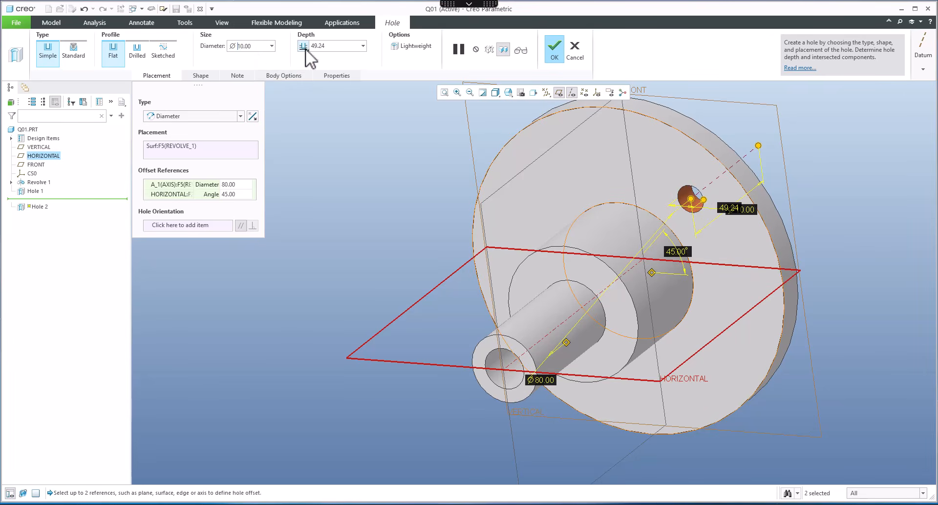
pyautogui.click(304, 46)
pyautogui.click(310, 87)
pyautogui.moveTo(633, 217)
pyautogui.mouseDown(button='middle')
pyautogui.moveTo(605, 221)
pyautogui.moveTo(615, 216)
pyautogui.moveTo(622, 226)
pyautogui.mouseUp(button='middle')
pyautogui.click(552, 52)
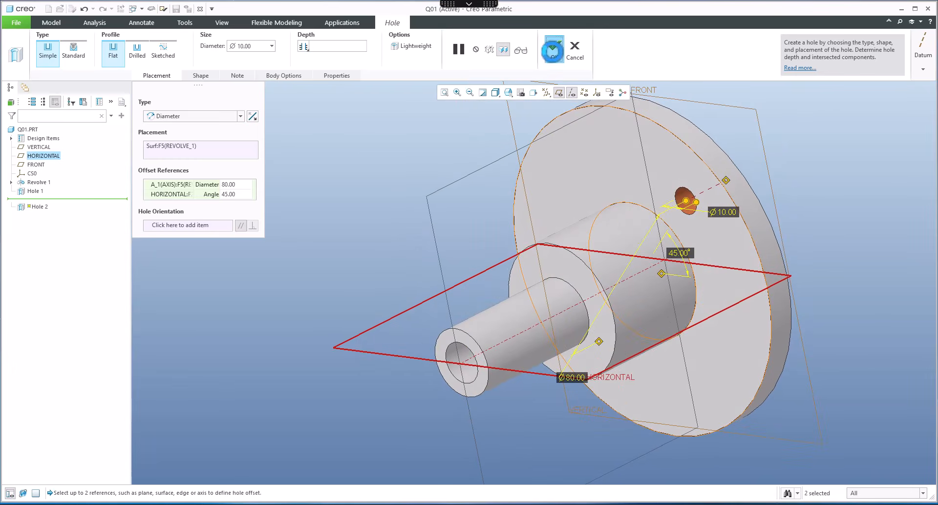
# Step: Pattern the flange hole by its 45° angle dimension with a 90° increment and 4 members
pyautogui.scroll(5, 552, 257)
pyautogui.keyDown('shift'); pyautogui.moveTo(553, 257); pyautogui.dragTo(604, 286, button='middle'); pyautogui.keyUp('shift')
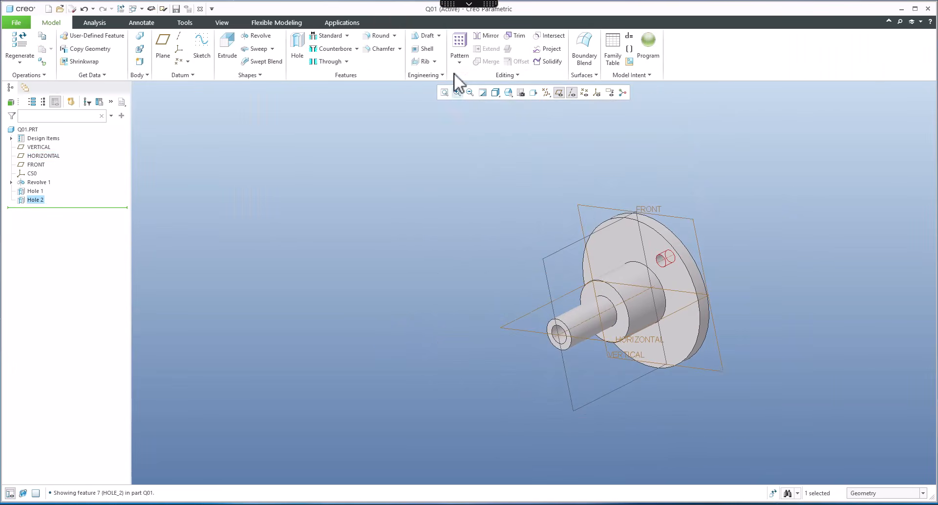
pyautogui.click(456, 40)
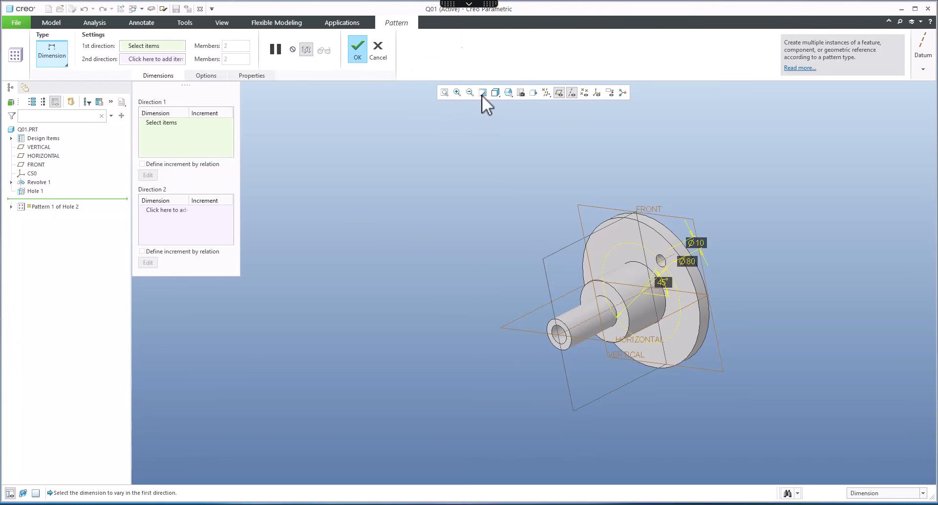
pyautogui.scroll(-2, 676, 278)
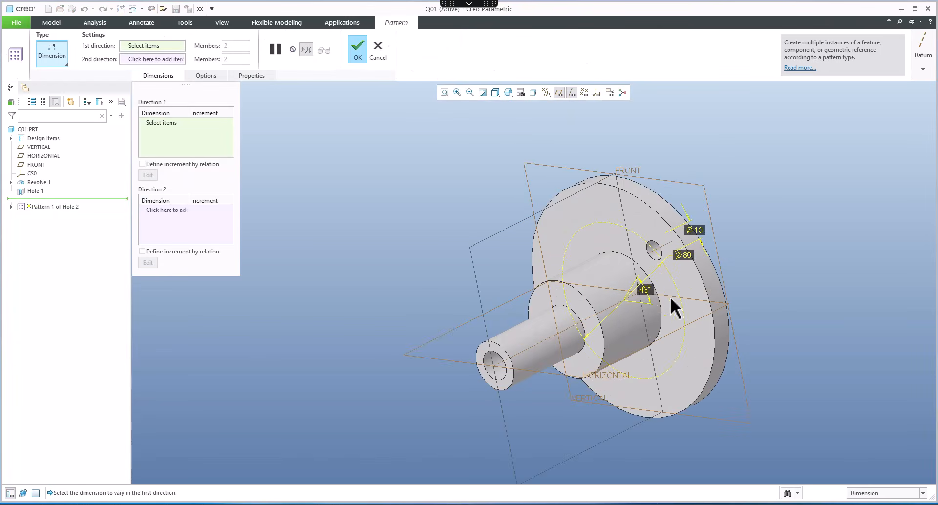
pyautogui.click(645, 292)
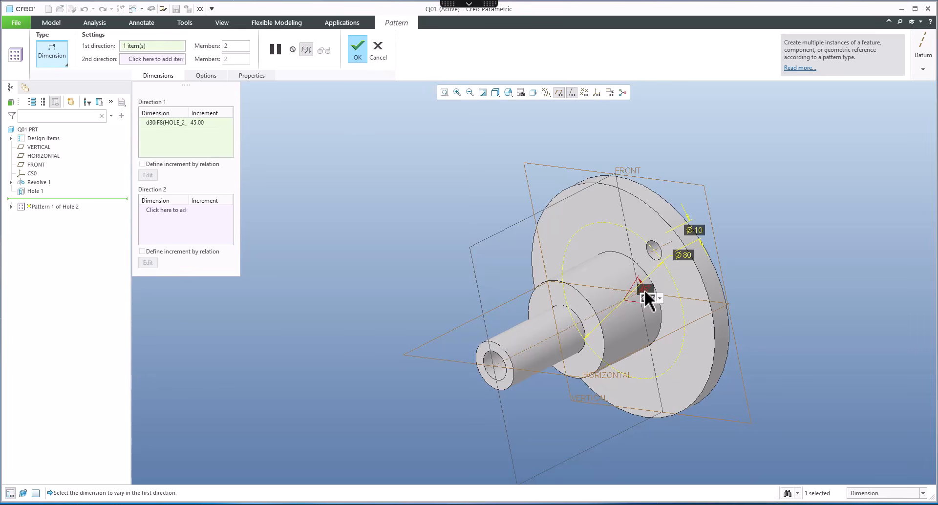
pyautogui.write('90')
pyautogui.press('Return')
pyautogui.doubleClick(236, 45)
pyautogui.write('4')
pyautogui.press('Return')
pyautogui.click(361, 59)
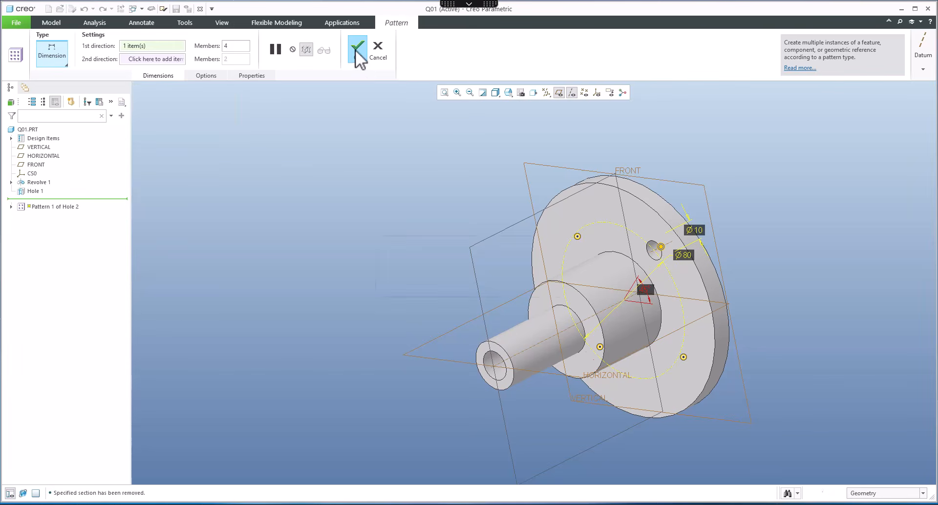
# Step: Start a view section and set the flange face as its sketching plane
pyautogui.click(542, 504)
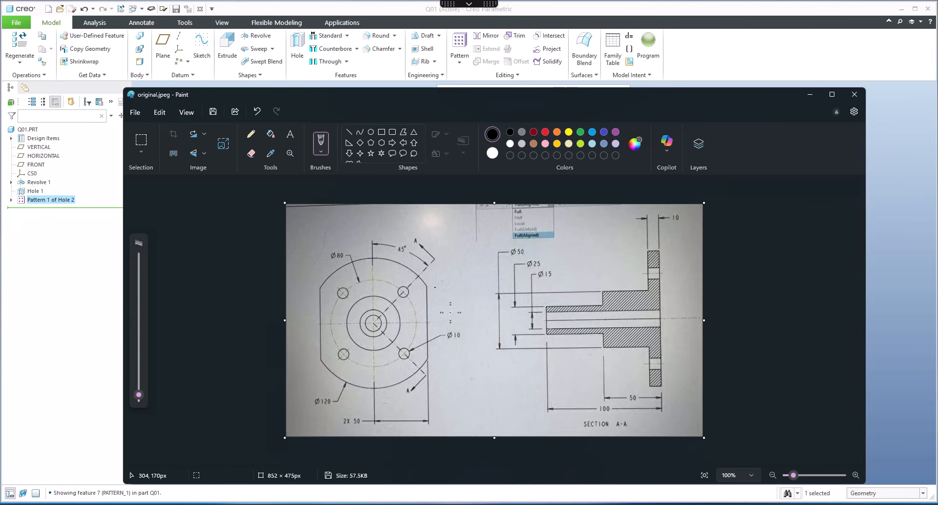
pyautogui.click(806, 96)
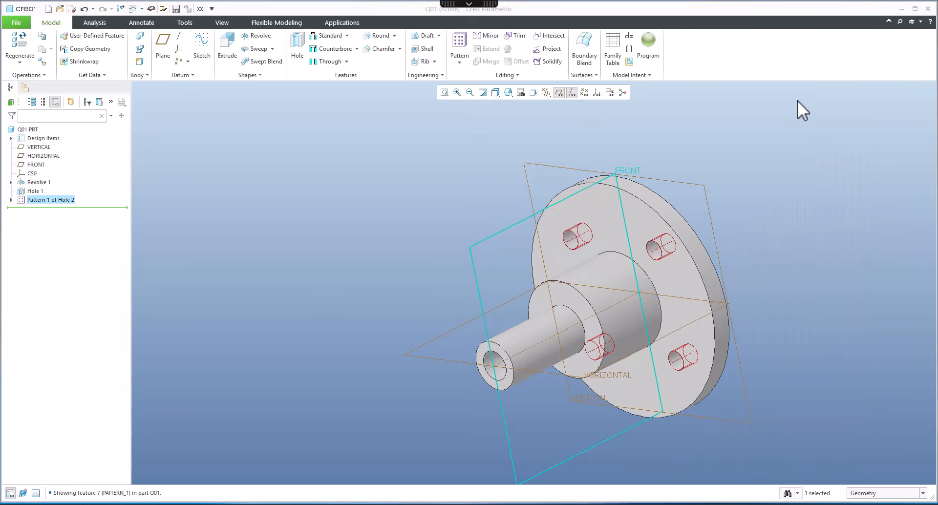
pyautogui.click(464, 221)
pyautogui.scroll(4, 465, 220)
pyautogui.moveTo(466, 221); pyautogui.dragTo(498, 236, button='middle')
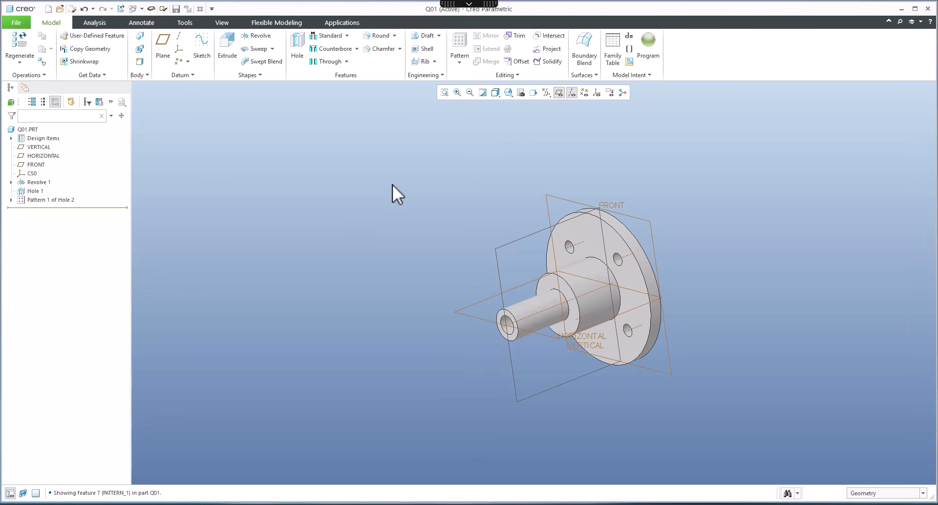
pyautogui.click(223, 23)
pyautogui.click(384, 62)
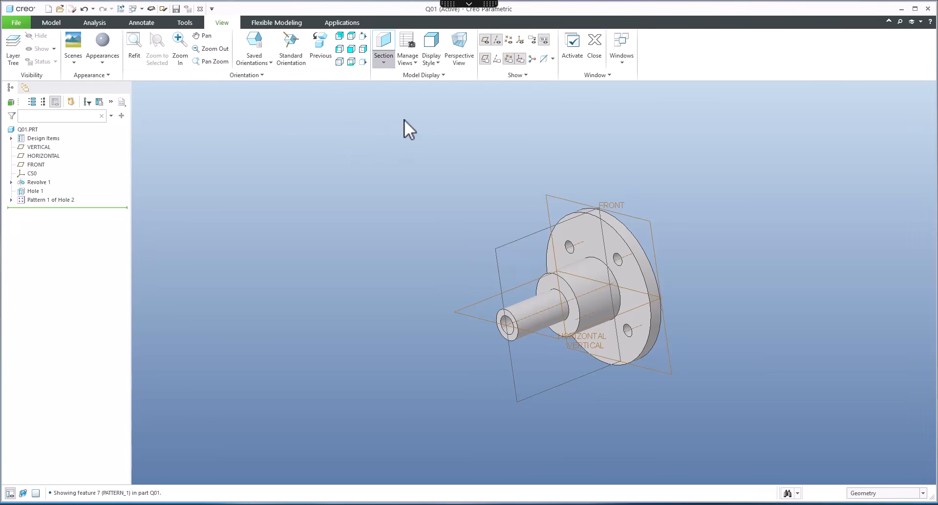
pyautogui.click(403, 120)
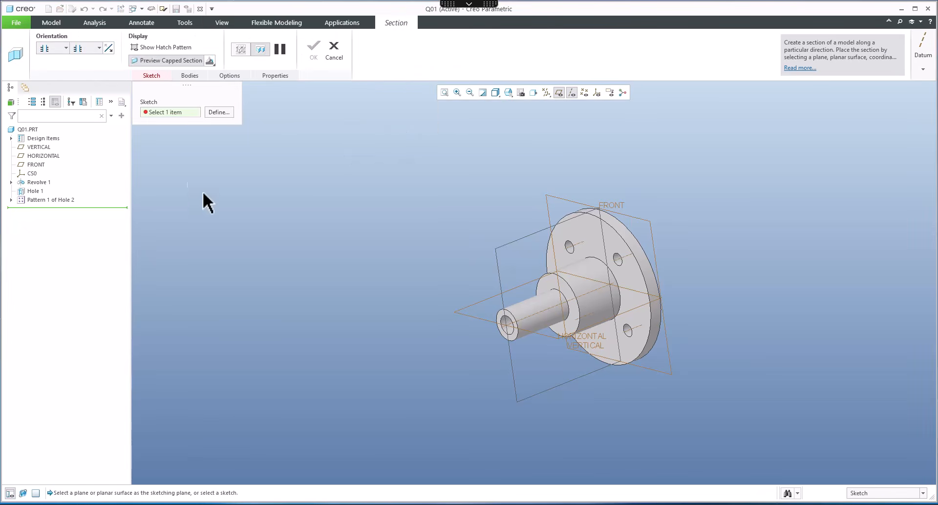
pyautogui.click(216, 113)
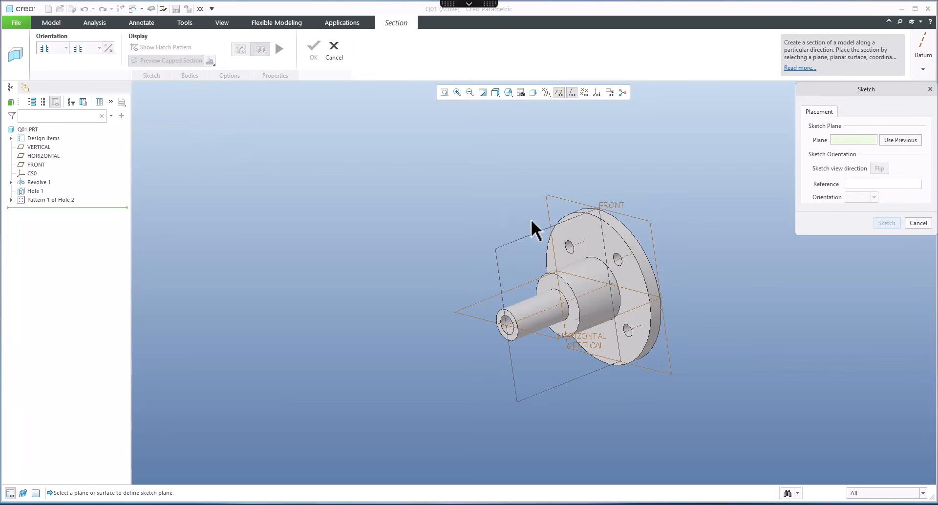
pyautogui.click(582, 234)
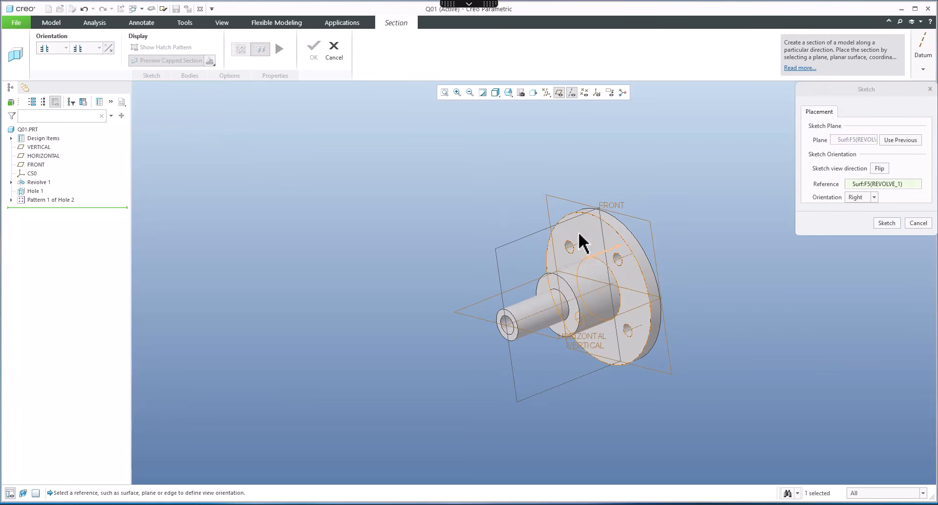
pyautogui.click(886, 223)
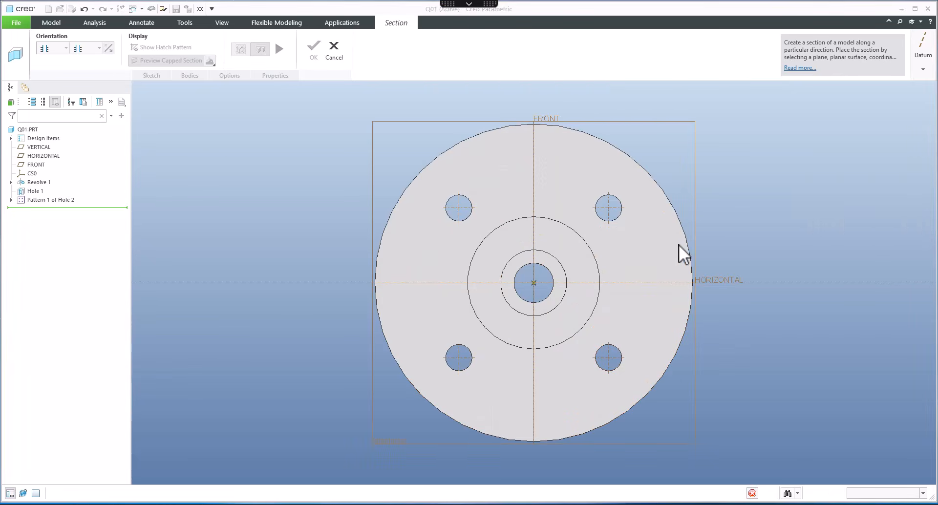
# Step: Sketch the section line from the upper-right hole centre through the shaft centre to the lower-right hole centre
pyautogui.click(14, 49)
pyautogui.click(589, 141)
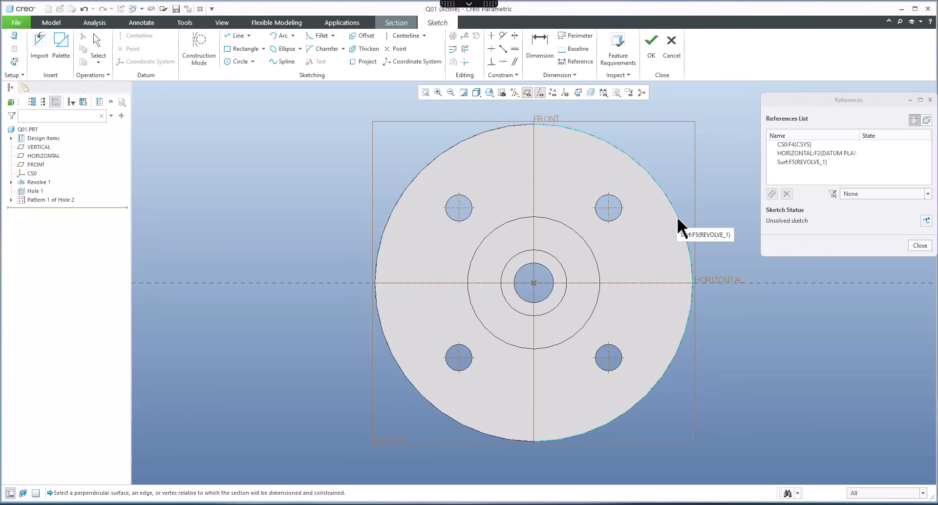
pyautogui.click(613, 354)
pyautogui.click(604, 223)
pyautogui.click(237, 36)
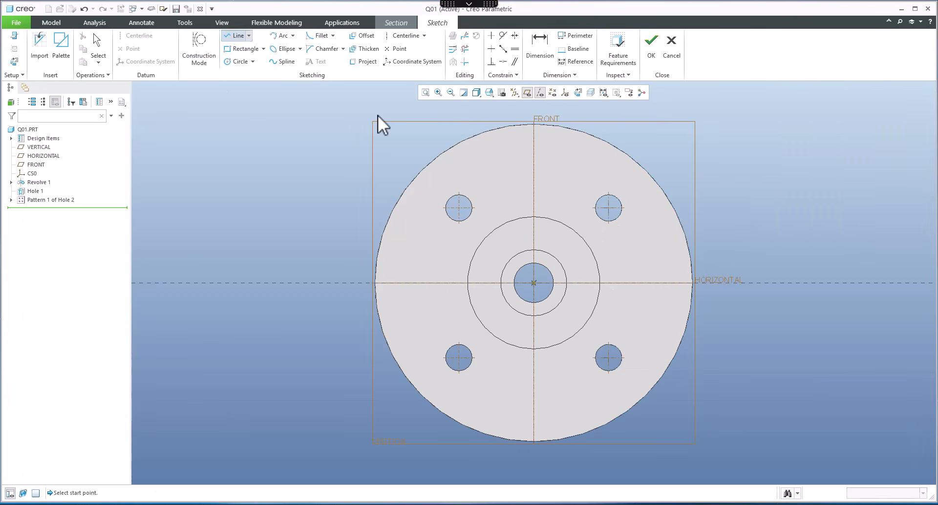
pyautogui.click(608, 208)
pyautogui.click(534, 284)
pyautogui.click(609, 358)
pyautogui.middleClick(650, 339)
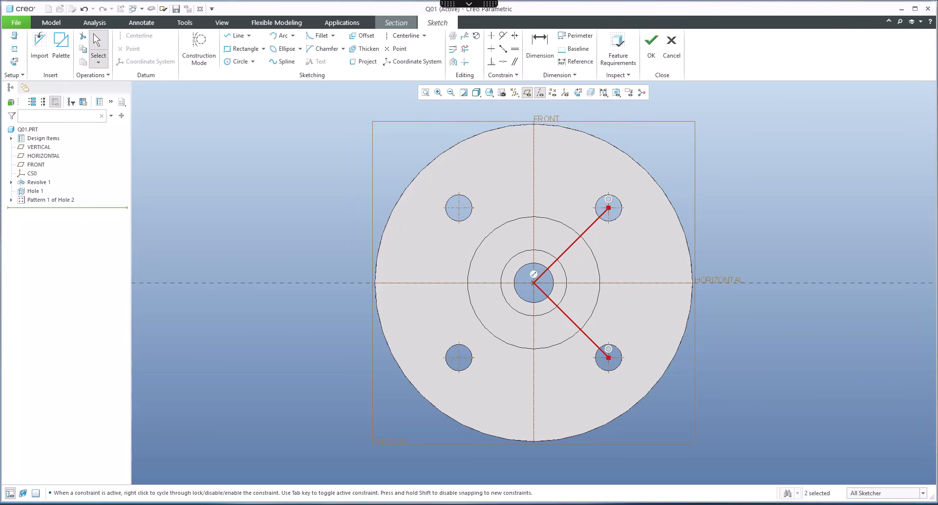
# Step: Extend both ends of the section line beyond the flange's outer edge, finish the sketch and complete the section
pyautogui.click(550, 504)
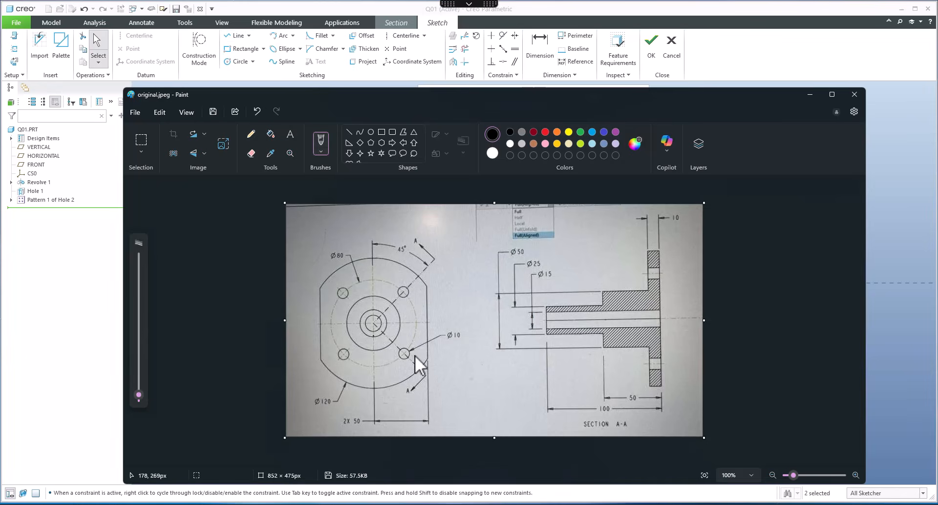
pyautogui.click(809, 95)
pyautogui.scroll(-1, 793, 204)
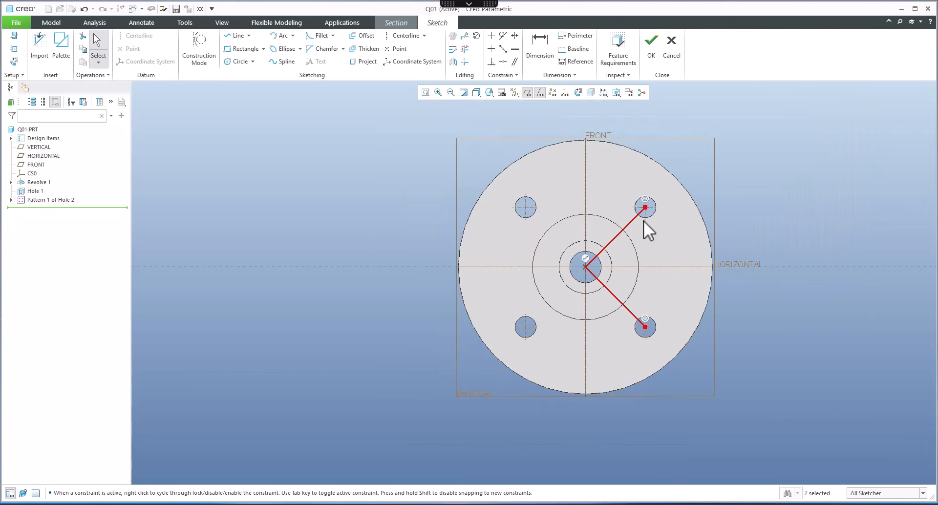
pyautogui.moveTo(651, 204); pyautogui.dragTo(676, 180)
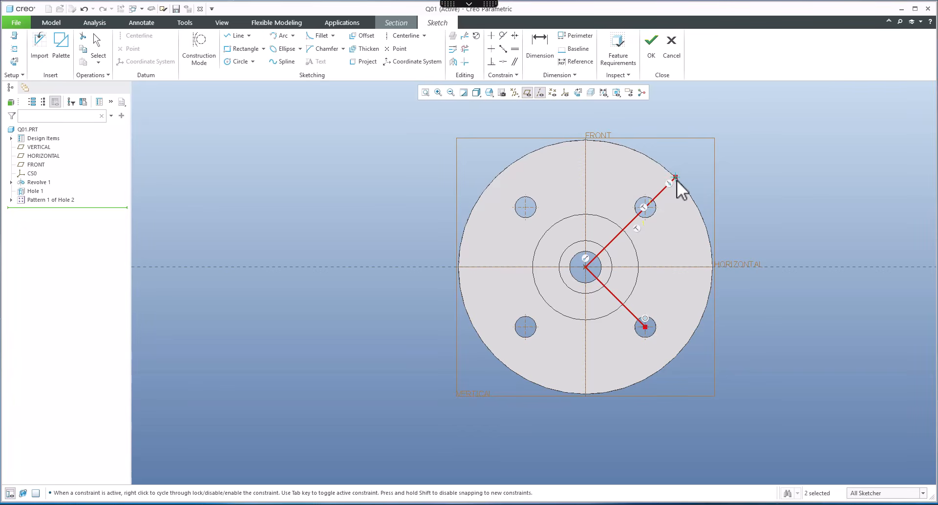
pyautogui.moveTo(649, 330)
pyautogui.mouseDown()
pyautogui.moveTo(689, 377)
pyautogui.moveTo(677, 358)
pyautogui.mouseUp()
pyautogui.scroll(-4, 686, 360)
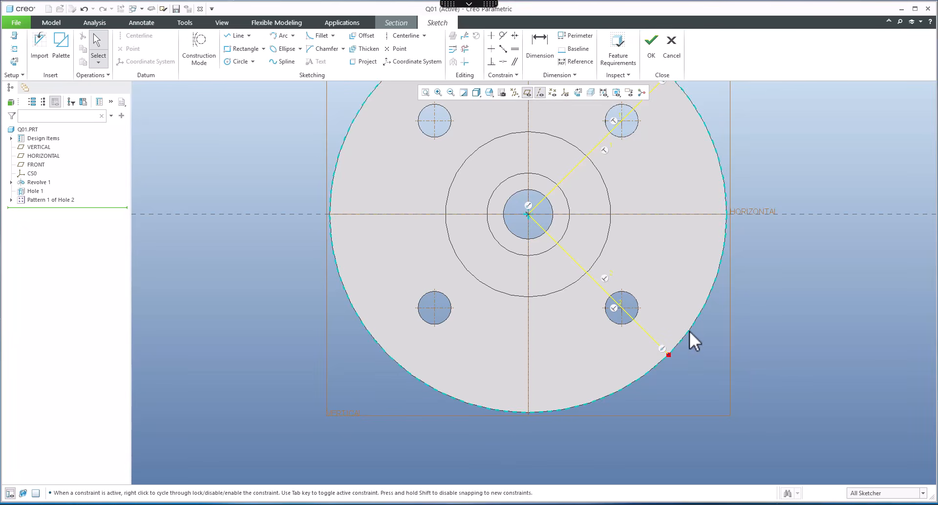
pyautogui.scroll(4, 690, 376)
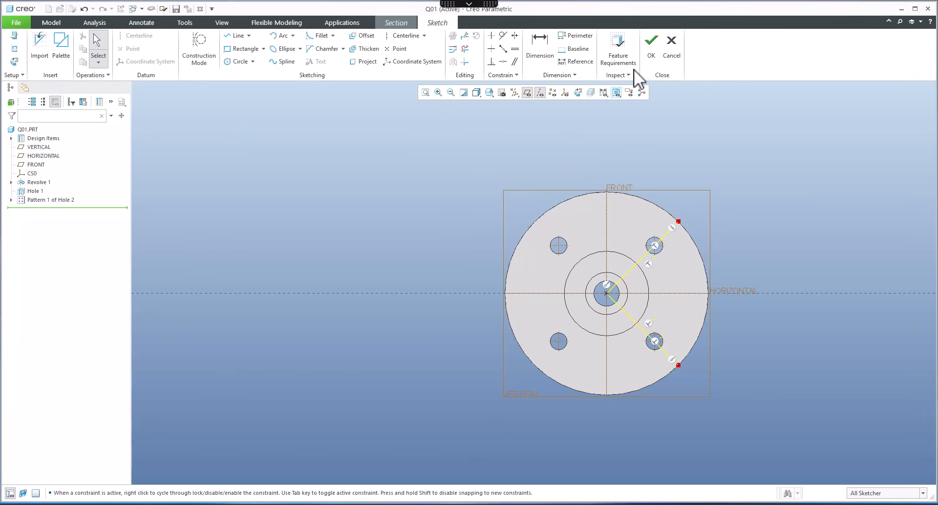
pyautogui.click(652, 50)
pyautogui.moveTo(529, 226); pyautogui.dragTo(539, 316, button='middle')
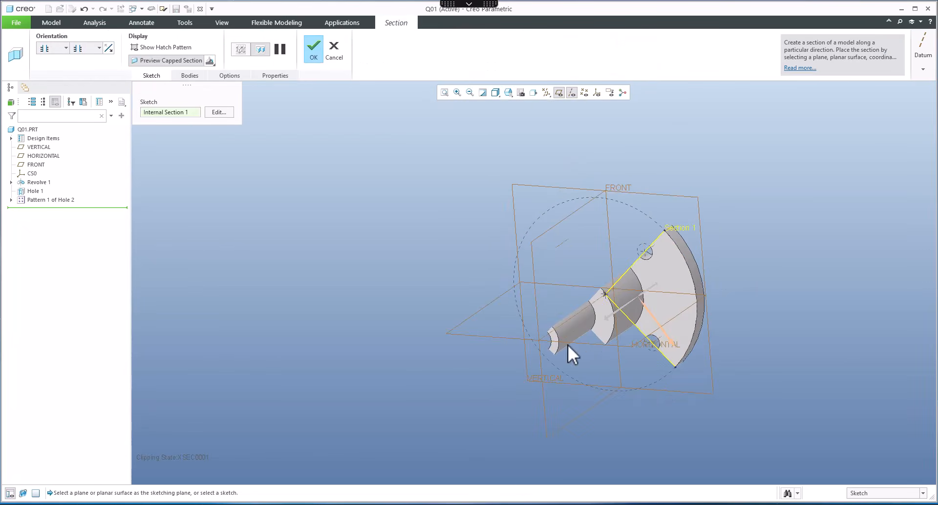
pyautogui.moveTo(655, 328); pyautogui.dragTo(593, 309, button='middle')
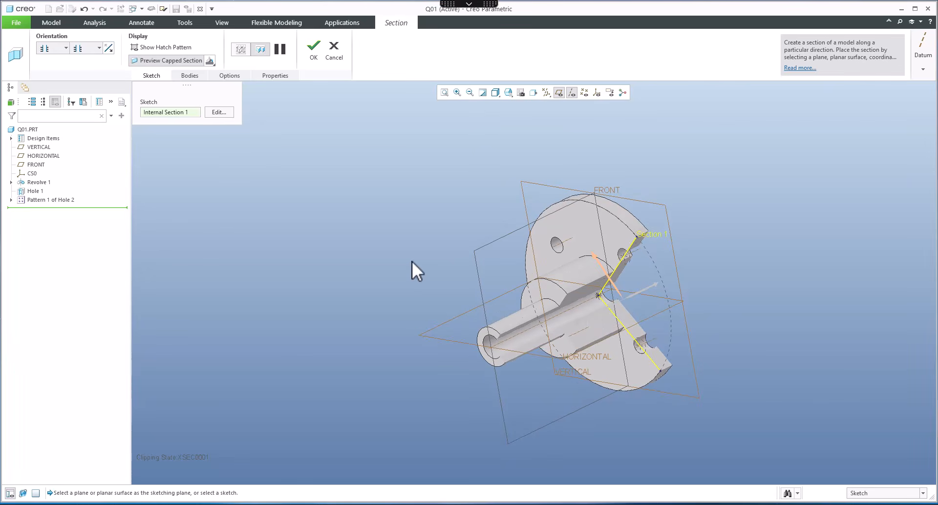
pyautogui.click(314, 49)
# Step: Show and then hide the hatch pattern of section XSEC0001
pyautogui.moveTo(430, 205); pyautogui.dragTo(428, 227, button='middle')
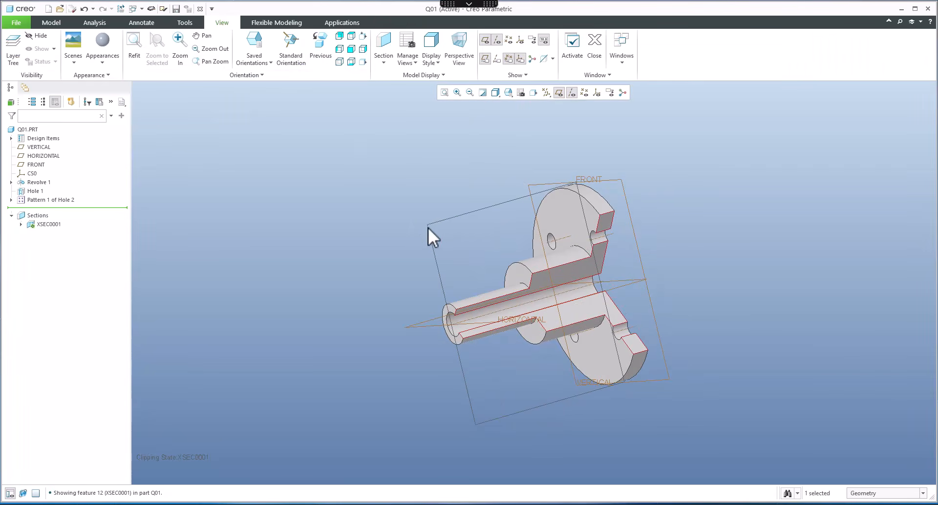
pyautogui.rightClick(49, 224)
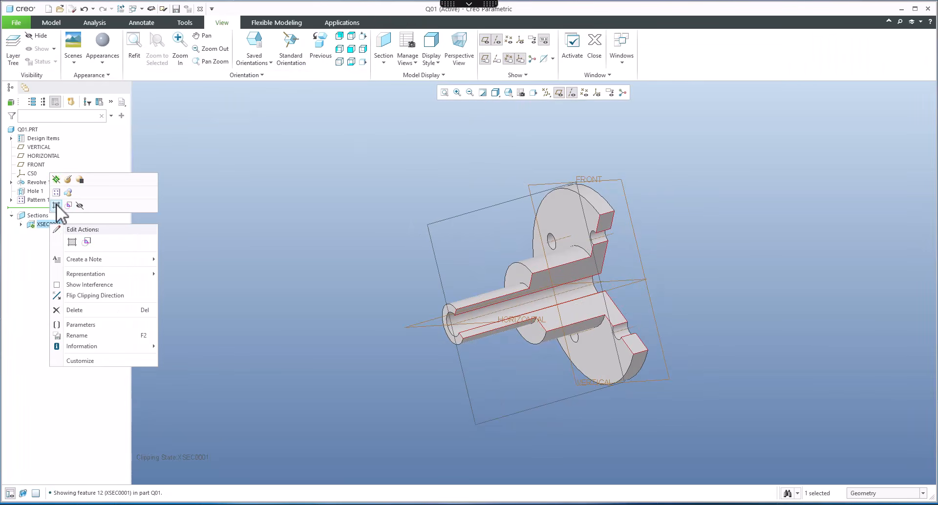
pyautogui.click(57, 205)
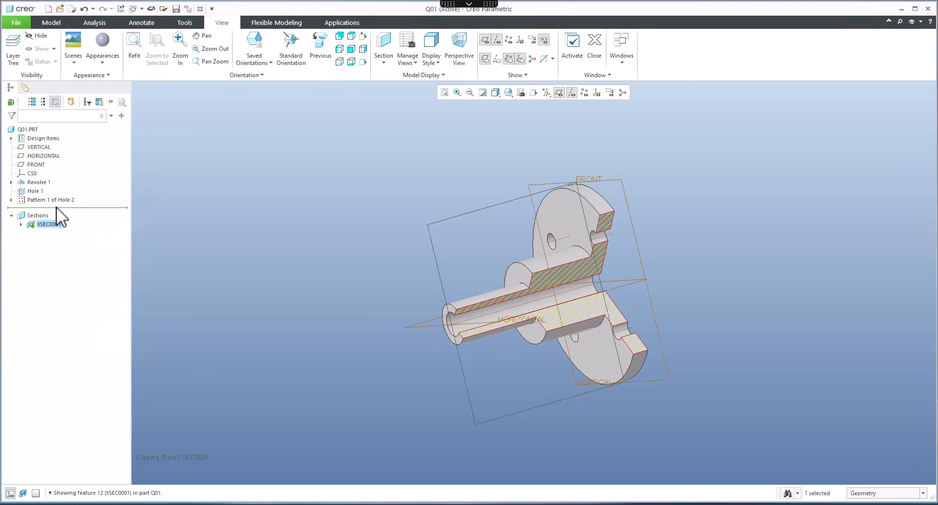
pyautogui.rightClick(49, 227)
pyautogui.click(57, 205)
# Step: Deactivate section XSEC0001 so the full part is shown
pyautogui.rightClick(50, 230)
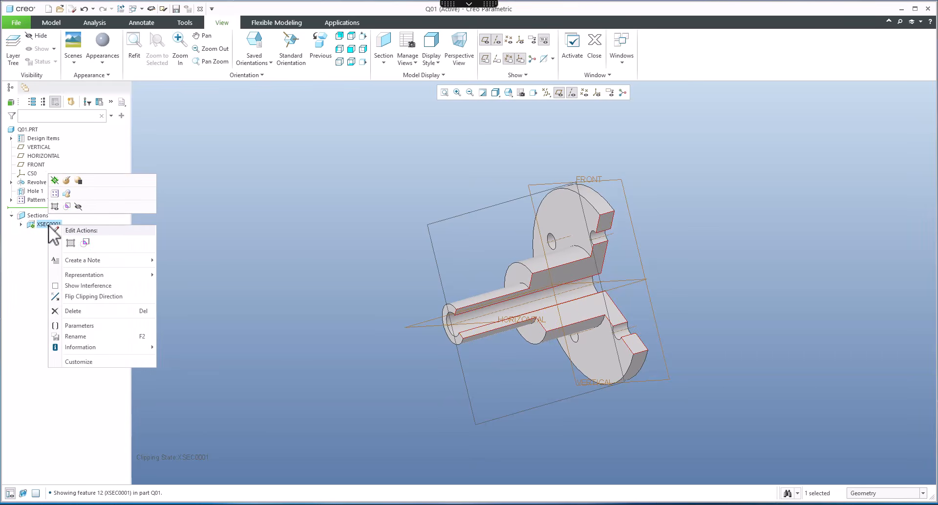
pyautogui.click(55, 180)
pyautogui.click(294, 231)
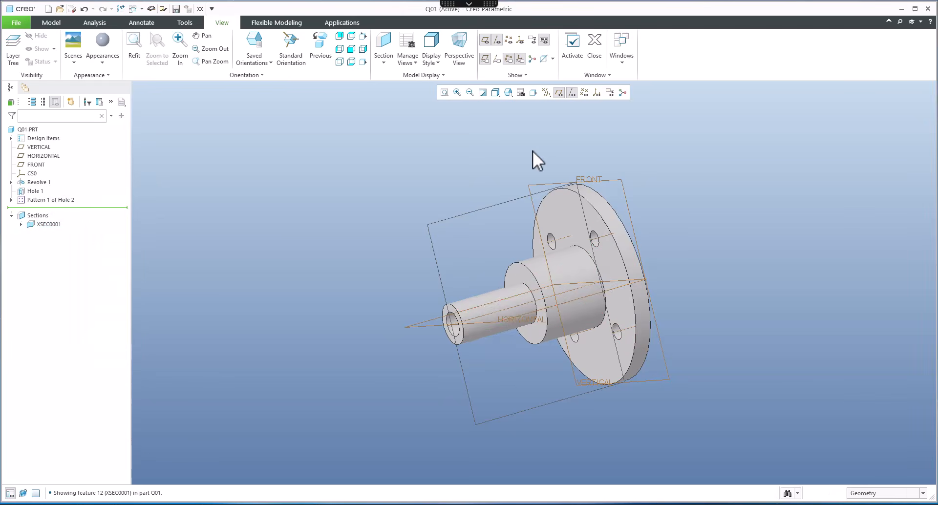
# Step: Return to the standard orientation and turn off the display of datum planes and axes
pyautogui.hotkey('ctrl', 'd')
pyautogui.click(559, 92)
pyautogui.click(573, 93)
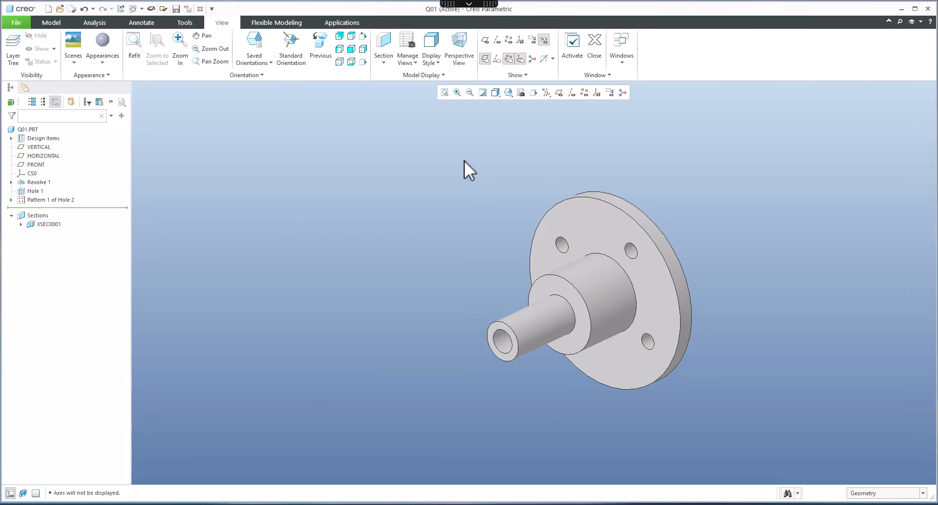
# Step: Load the Metal-Silver appearance library and apply a cyan appearance to the whole part
pyautogui.click(103, 63)
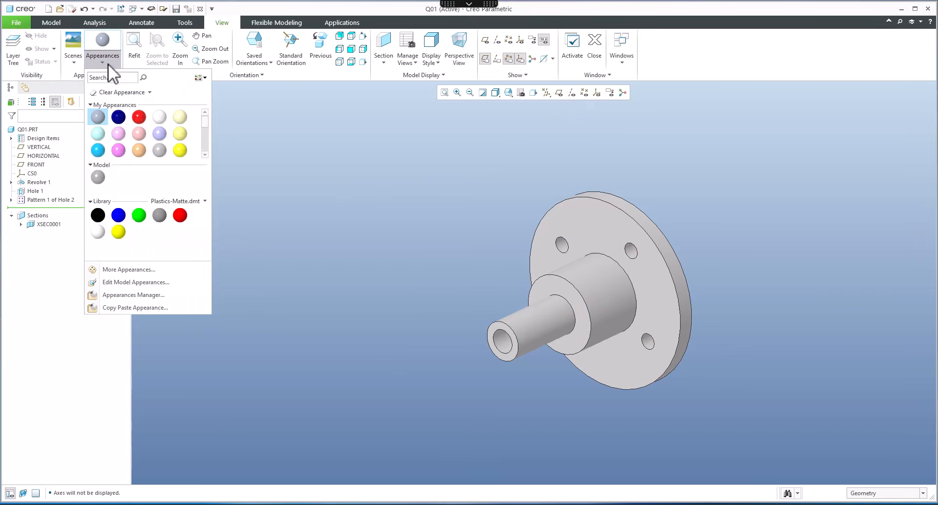
pyautogui.click(201, 202)
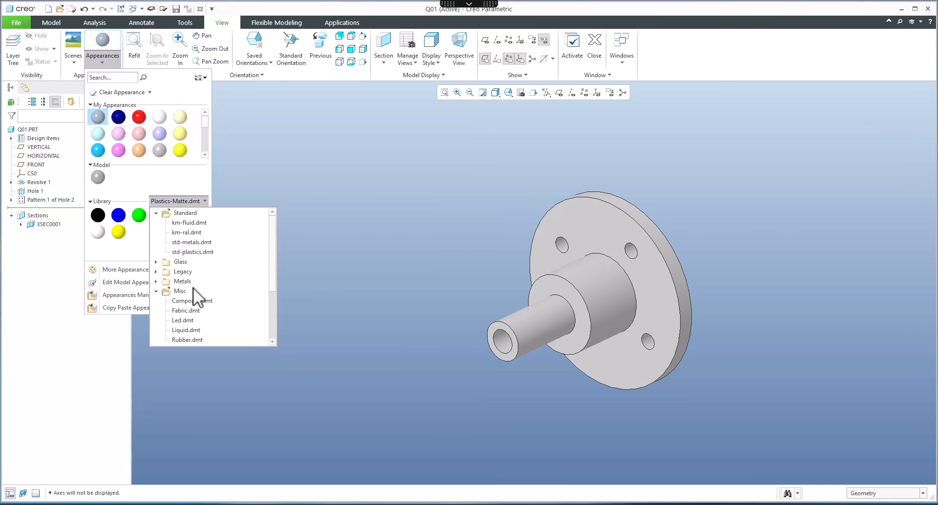
pyautogui.click(156, 282)
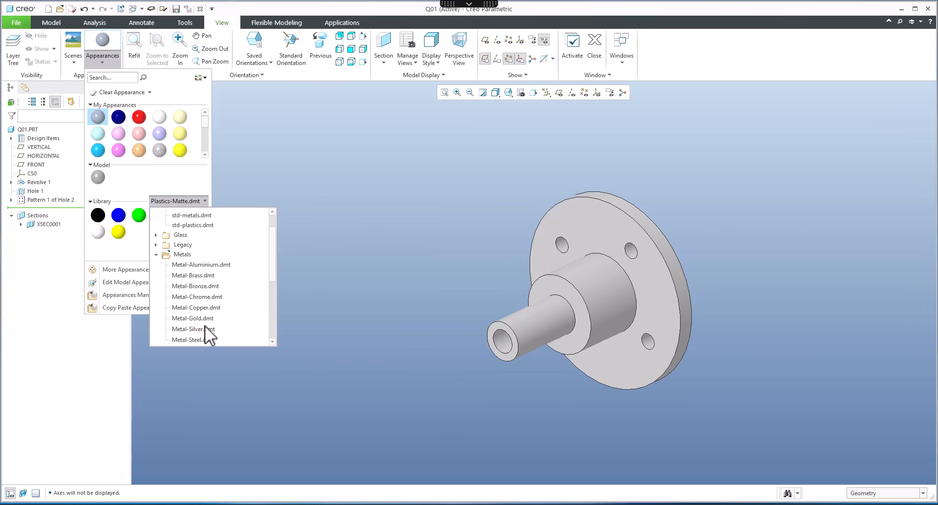
pyautogui.click(199, 329)
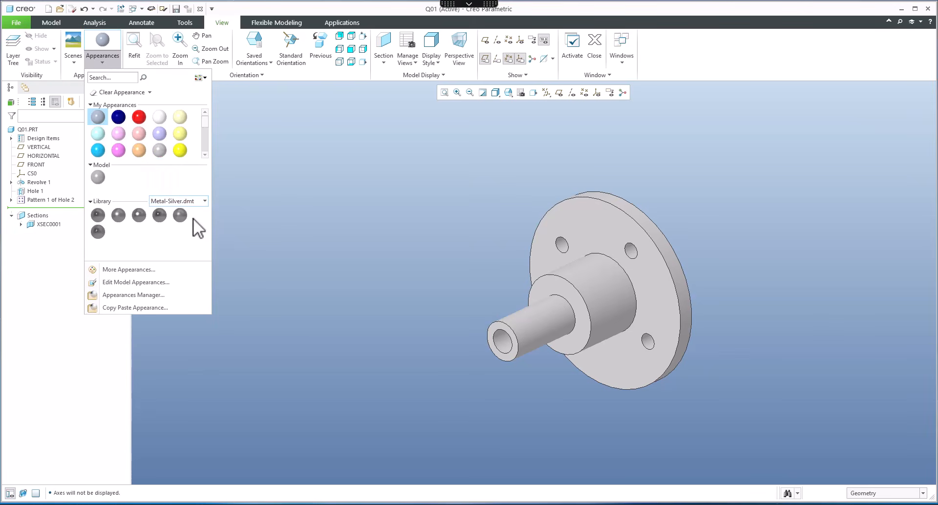
pyautogui.click(97, 150)
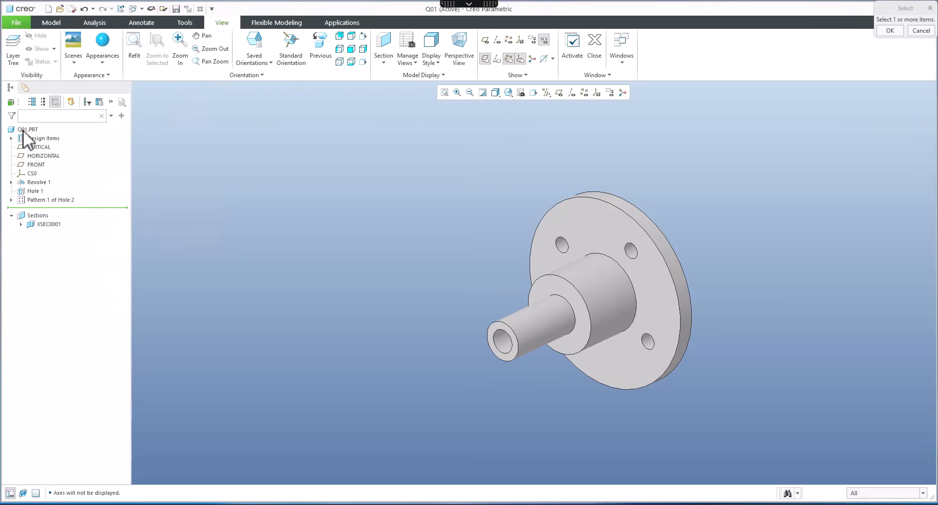
pyautogui.middleClick(323, 228)
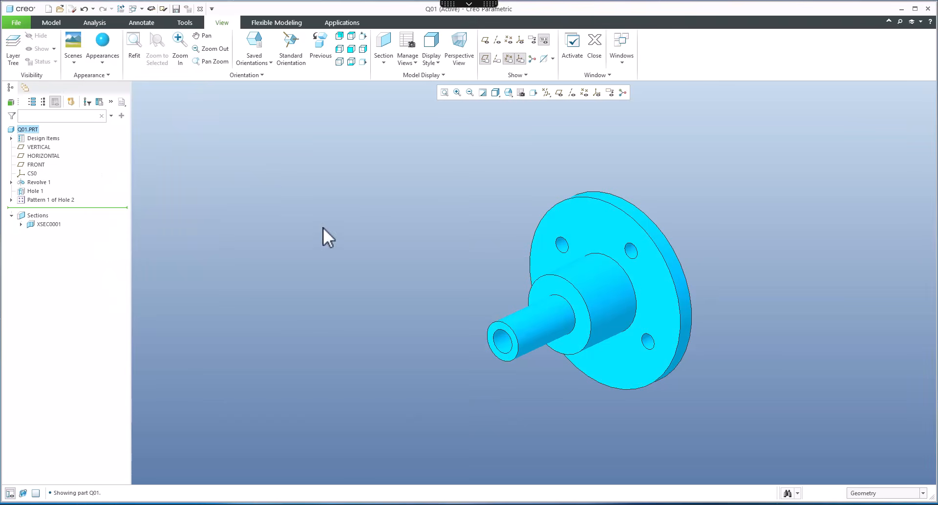
# Step: Apply a light orange appearance to the whole part
pyautogui.click(100, 60)
pyautogui.click(139, 150)
pyautogui.middleClick(266, 160)
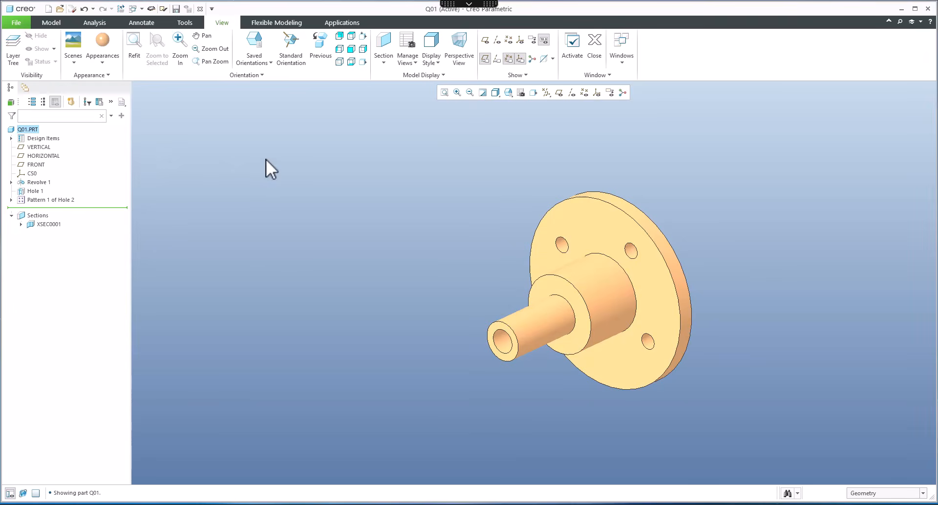
# Step: Apply a yellow appearance to the central bore's surface
pyautogui.click(104, 57)
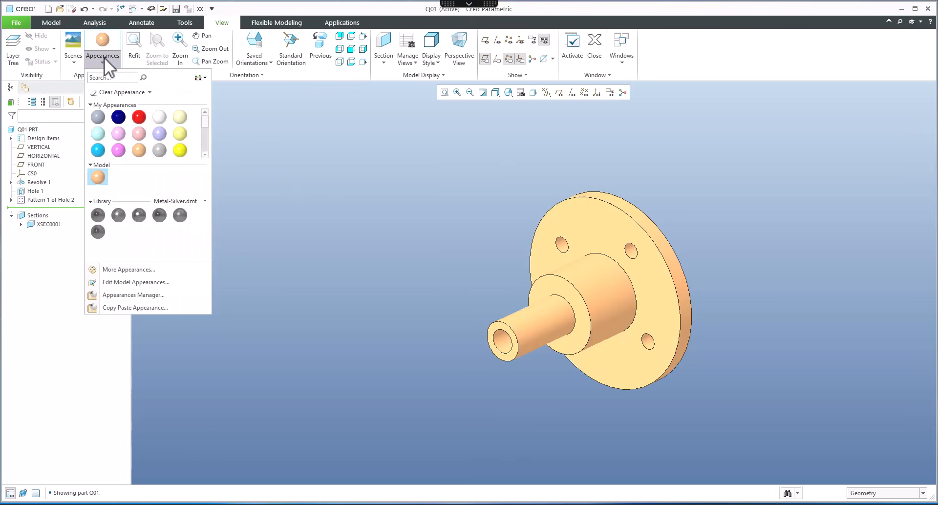
pyautogui.click(180, 151)
pyautogui.click(500, 346)
pyautogui.middleClick(450, 321)
pyautogui.moveTo(503, 346); pyautogui.dragTo(398, 297, button='middle')
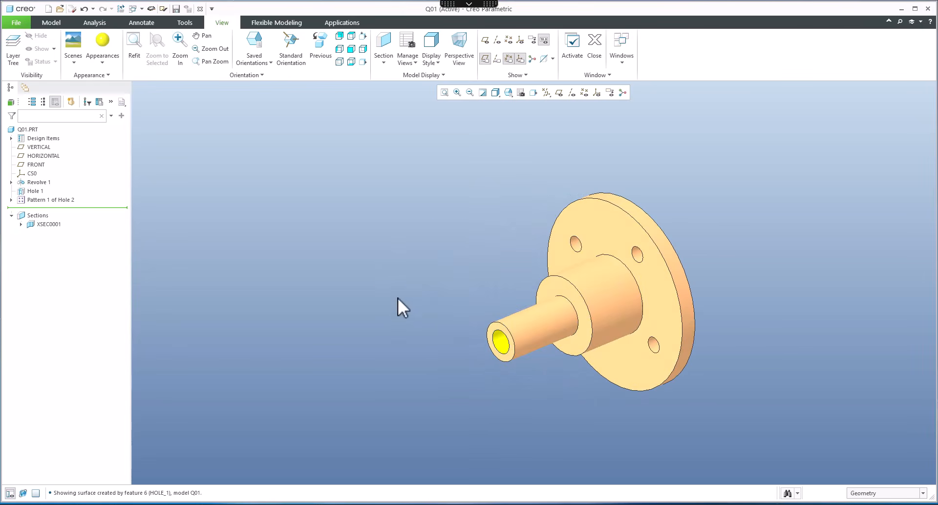
# Step: Apply a golden yellow appearance to the whole part
pyautogui.click(27, 130)
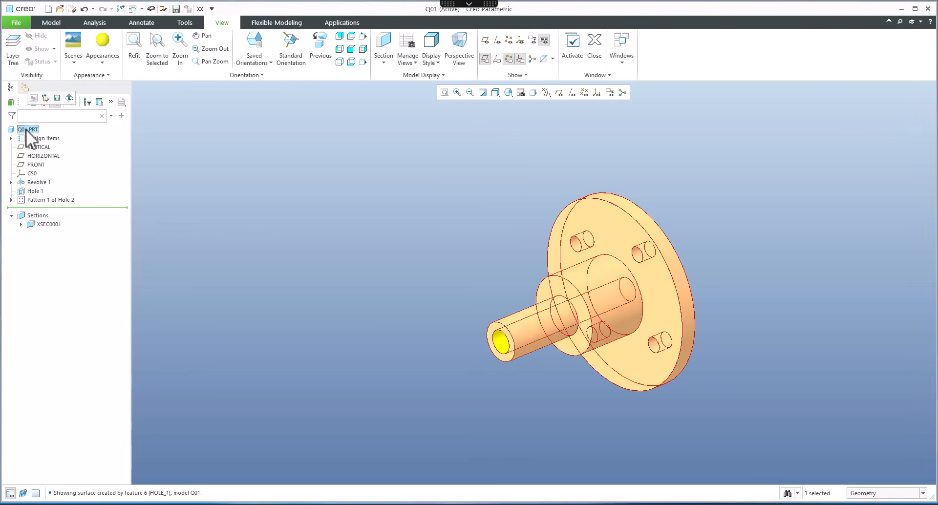
pyautogui.click(381, 283)
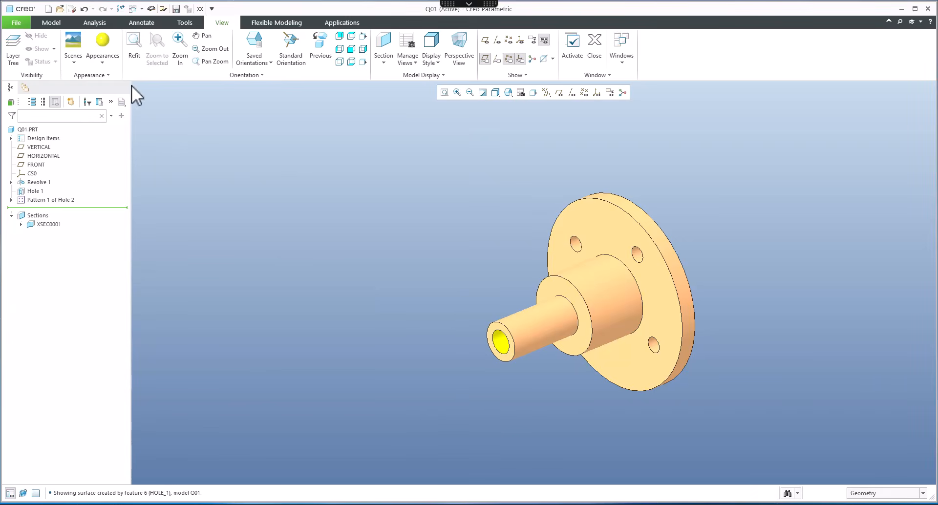
pyautogui.click(101, 65)
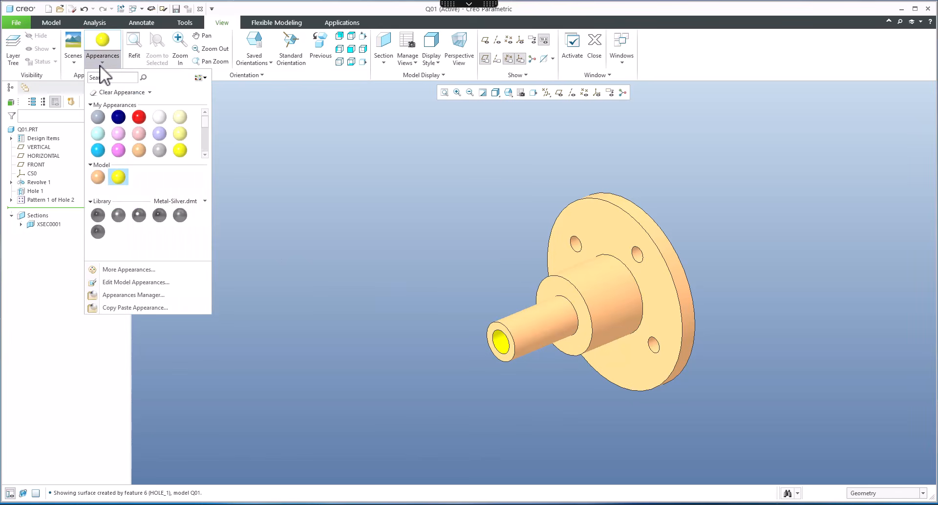
pyautogui.click(205, 155)
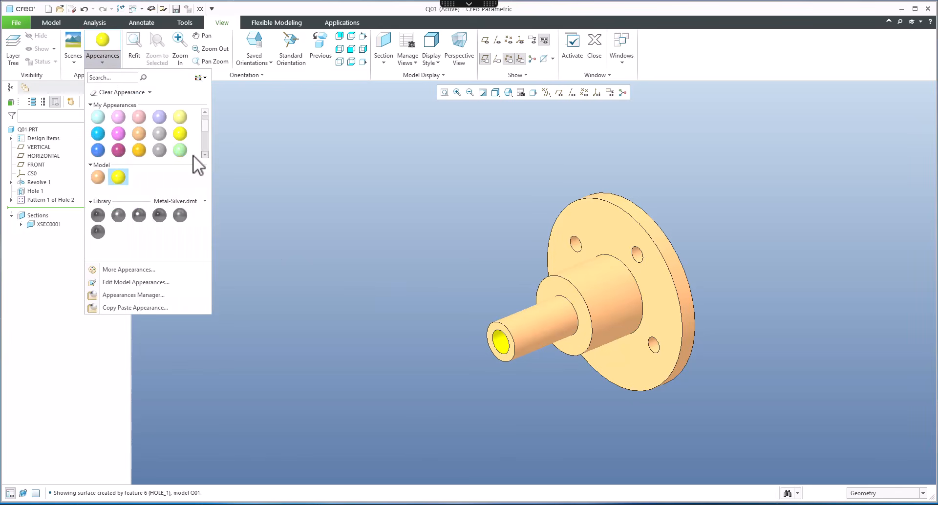
pyautogui.click(140, 151)
pyautogui.click(28, 129)
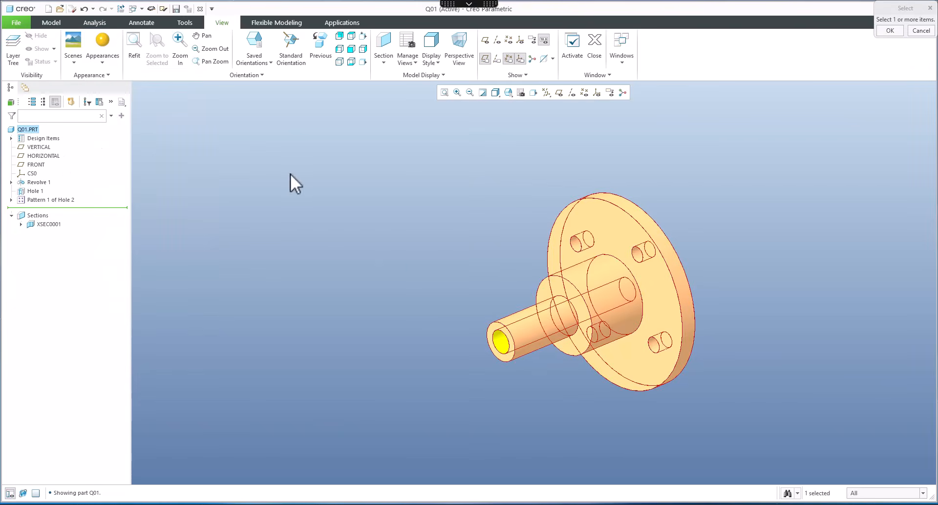
pyautogui.middleClick(359, 239)
pyautogui.moveTo(421, 257); pyautogui.dragTo(418, 257, button='middle')
# Step: Apply a pink appearance to the whole part
pyautogui.click(102, 59)
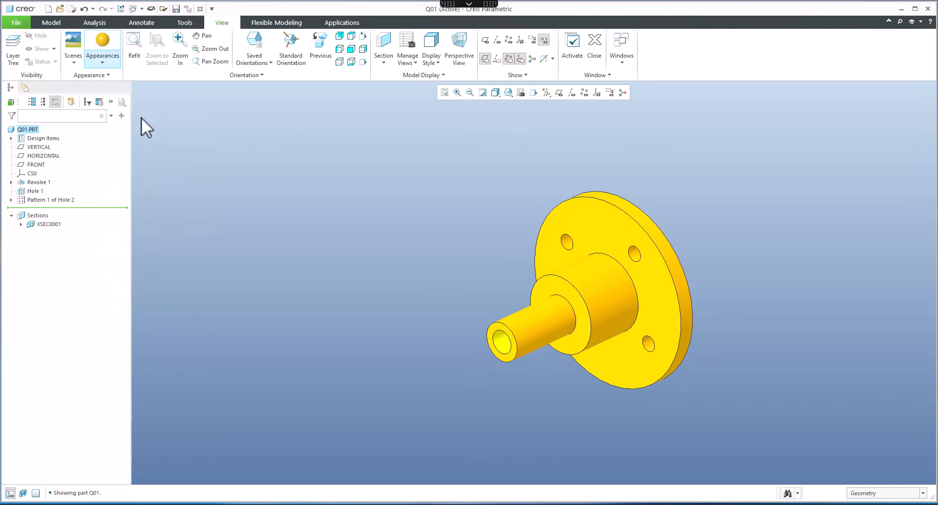
pyautogui.click(205, 155)
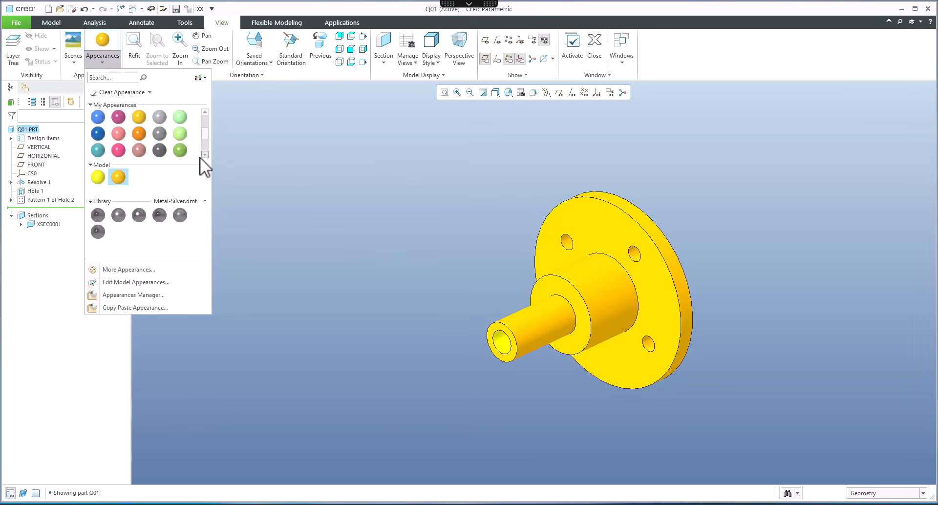
pyautogui.click(139, 150)
pyautogui.click(24, 129)
pyautogui.middleClick(323, 215)
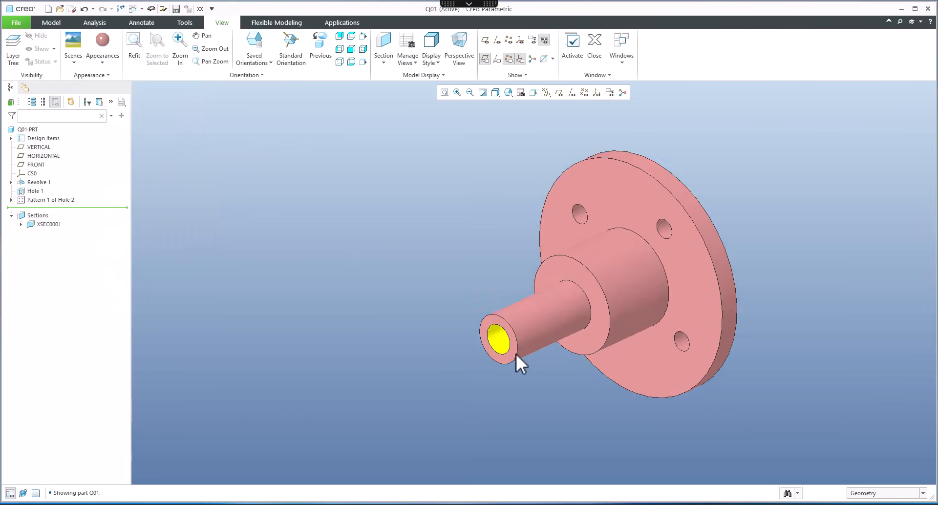
# Step: Inspect the coloured part and compare it with the reference drawing
pyautogui.scroll(-2, 516, 354)
pyautogui.scroll(4, 494, 337)
pyautogui.scroll(-1, 479, 324)
pyautogui.keyDown('shift'); pyautogui.moveTo(462, 292); pyautogui.dragTo(363, 251, button='middle'); pyautogui.keyUp('shift')
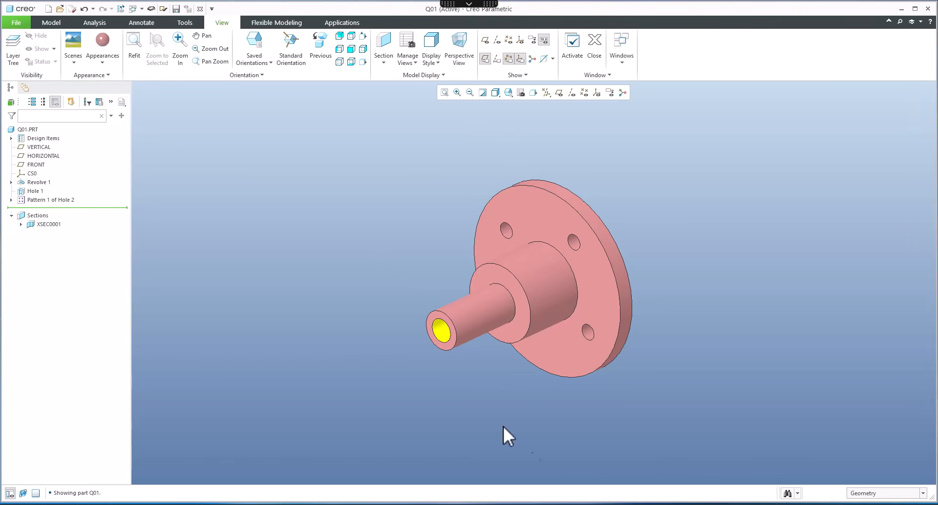
pyautogui.click(535, 503)
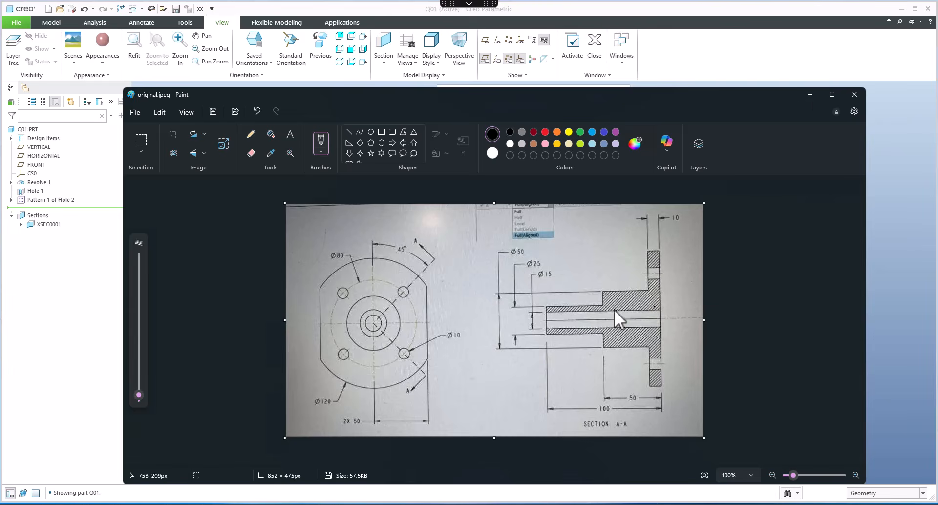
pyautogui.click(811, 96)
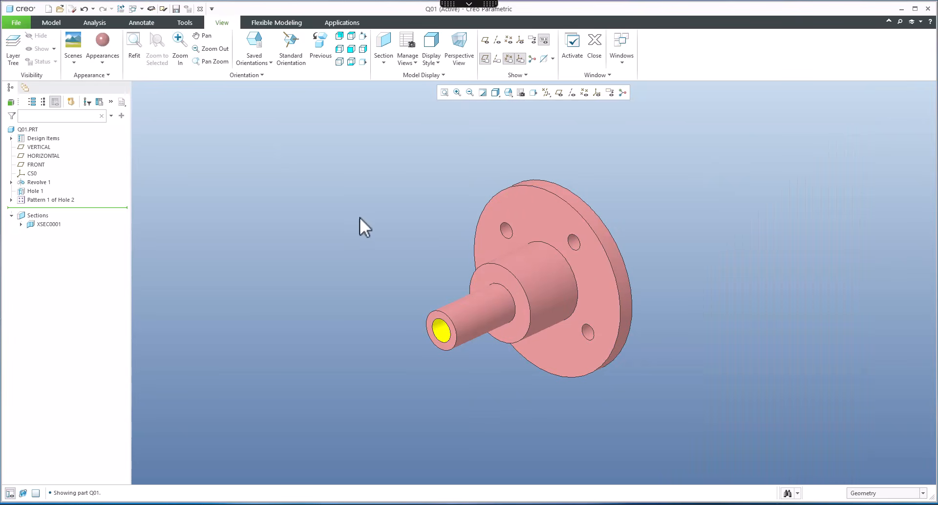
# Step: Start a new drawing for the part without using the default template
pyautogui.hotkey('ctrl', 'n')
pyautogui.click(392, 241)
pyautogui.click(374, 341)
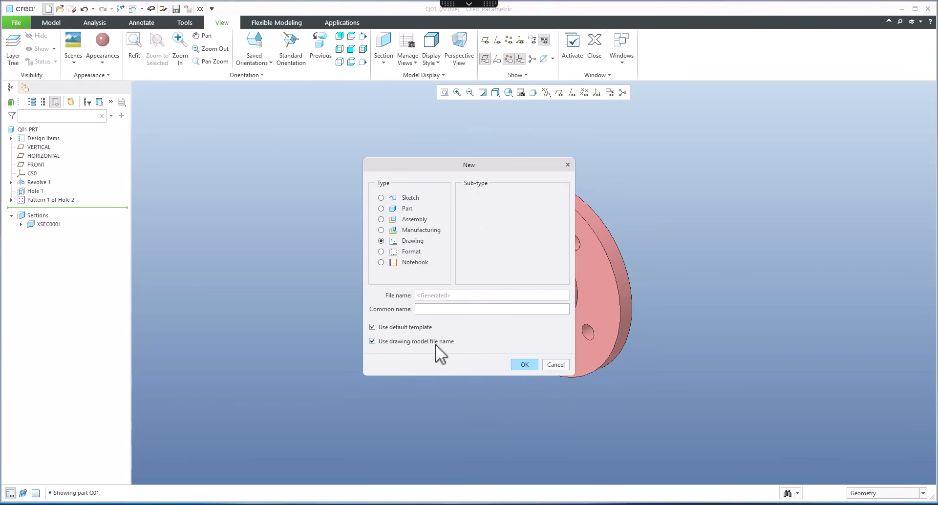
pyautogui.press('Return')
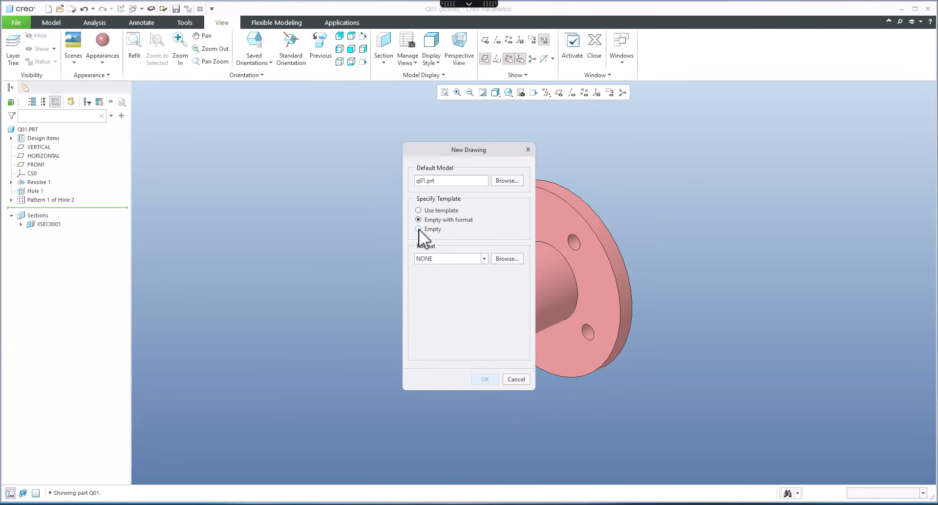
# Step: Set the new drawing to an empty, landscape A3 sheet
pyautogui.click(418, 229)
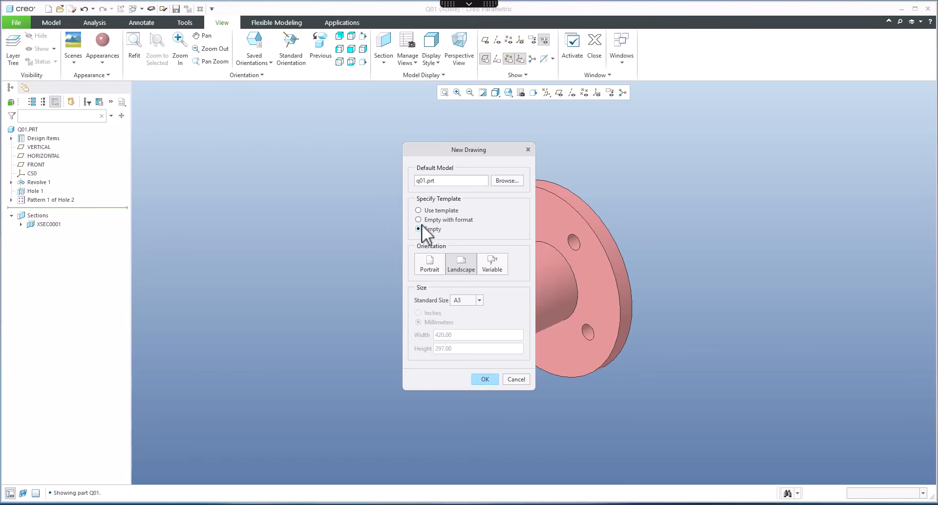
pyautogui.click(420, 220)
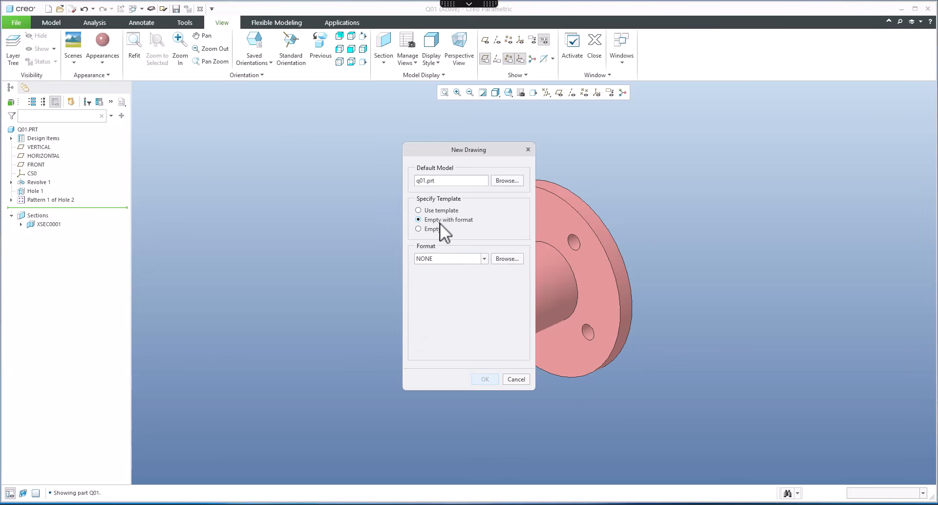
pyautogui.click(419, 228)
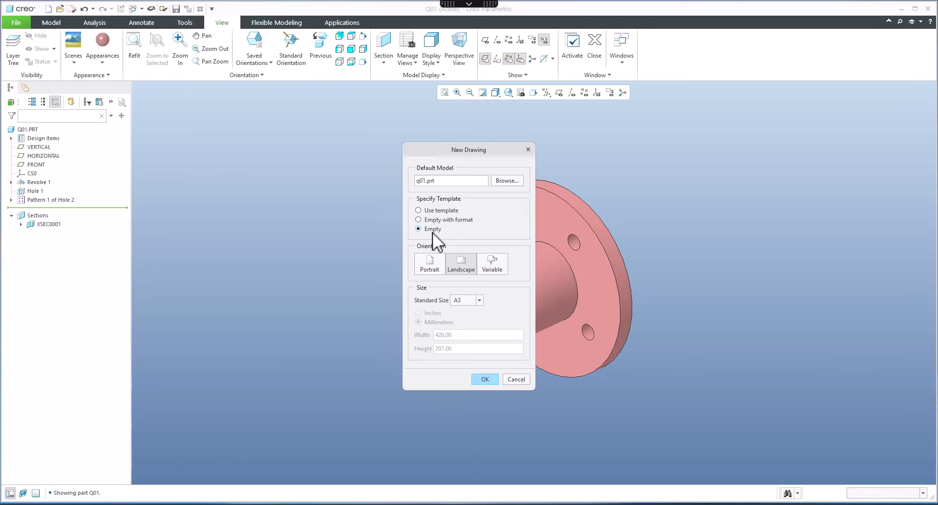
pyautogui.click(467, 299)
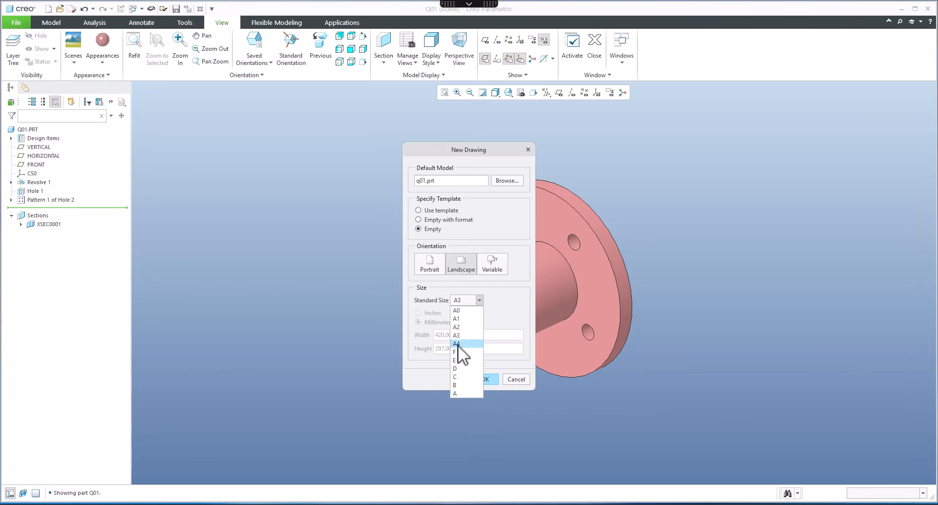
pyautogui.click(459, 337)
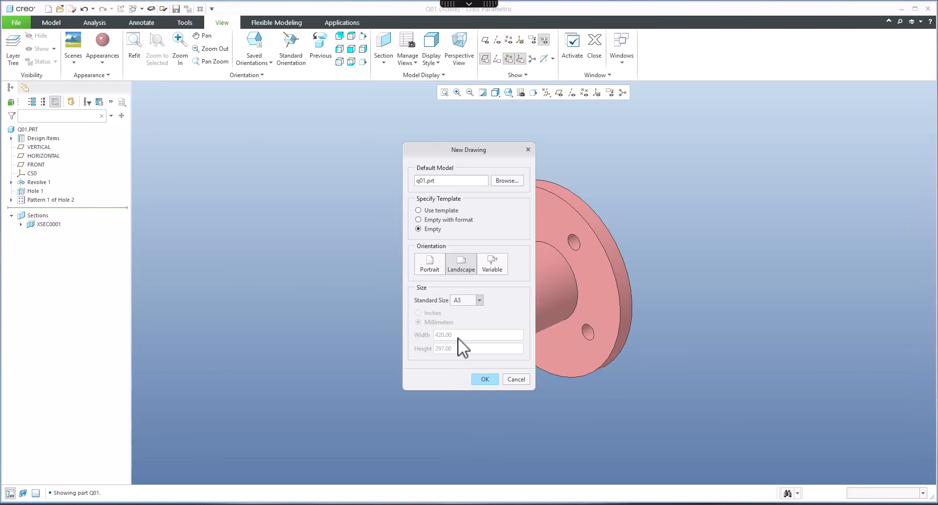
pyautogui.click(485, 380)
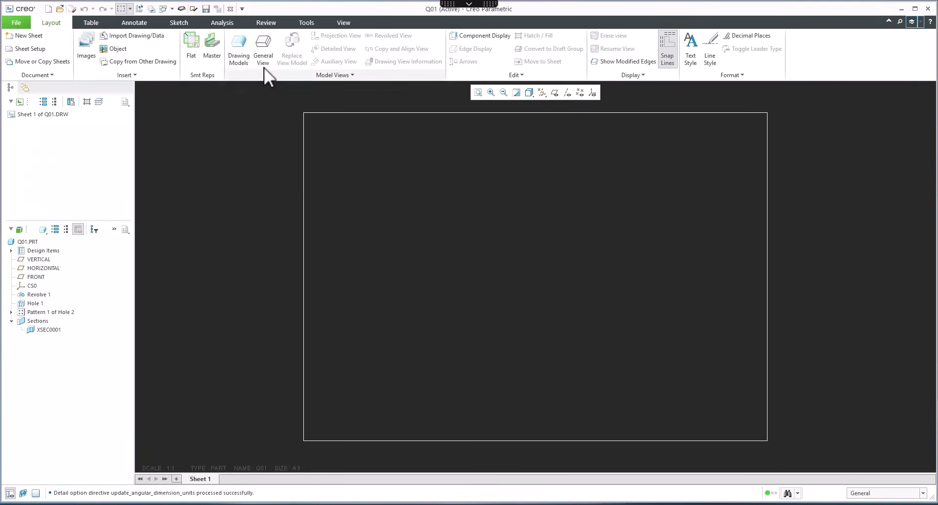
# Step: Insert a general view of the part at the sheet centre with the BACK orientation
pyautogui.click(263, 50)
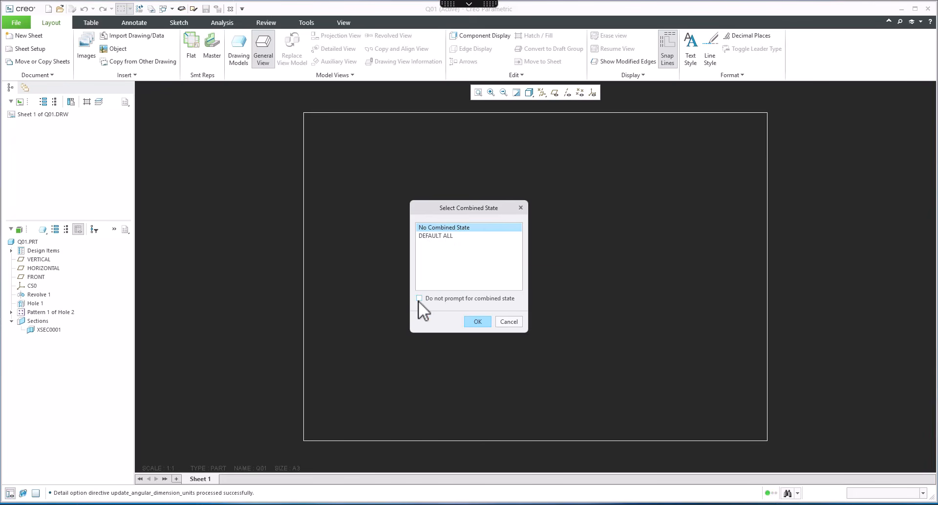
pyautogui.click(478, 321)
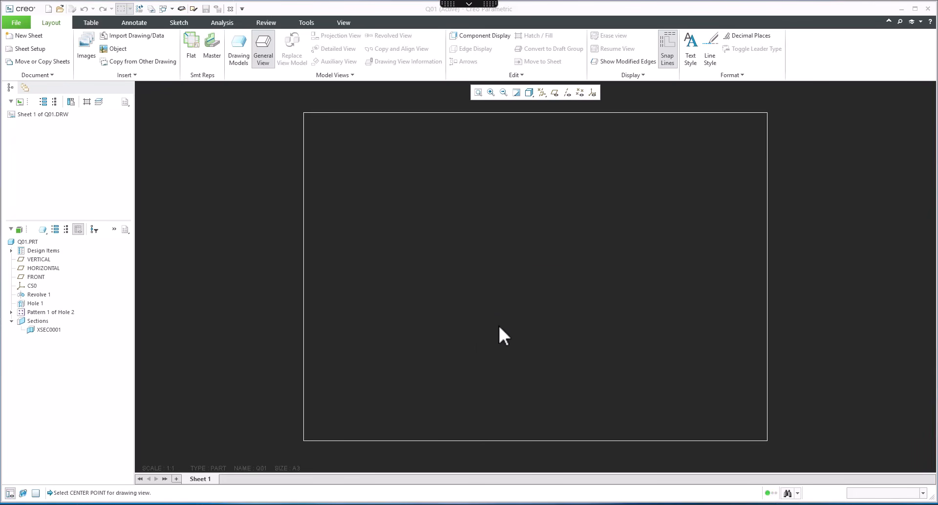
pyautogui.click(484, 279)
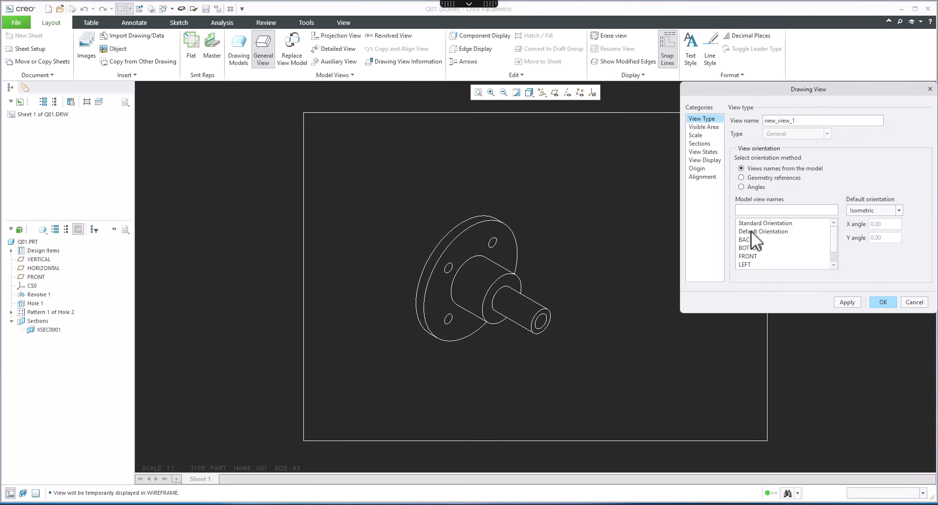
pyautogui.moveTo(743, 313); pyautogui.dragTo(738, 353)
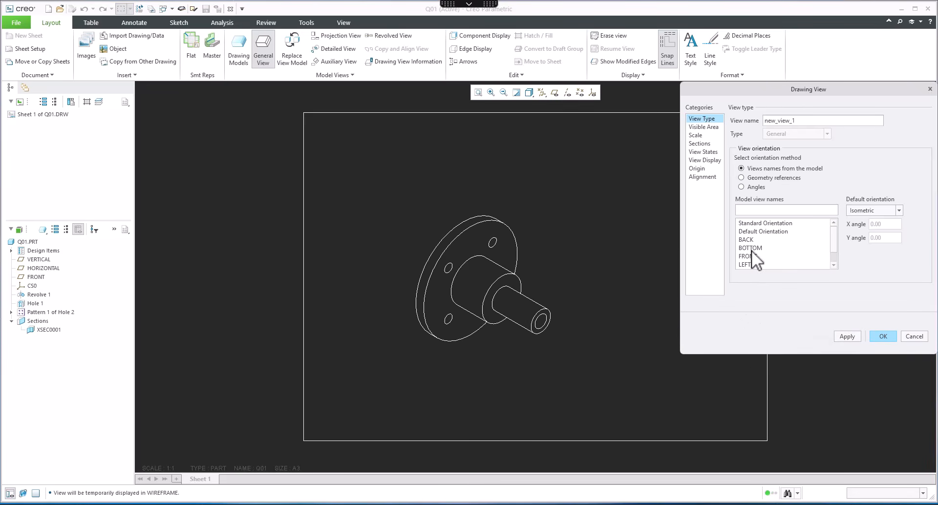
pyautogui.click(752, 256)
pyautogui.scroll(-1, 758, 256)
pyautogui.scroll(1, 756, 252)
pyautogui.click(749, 240)
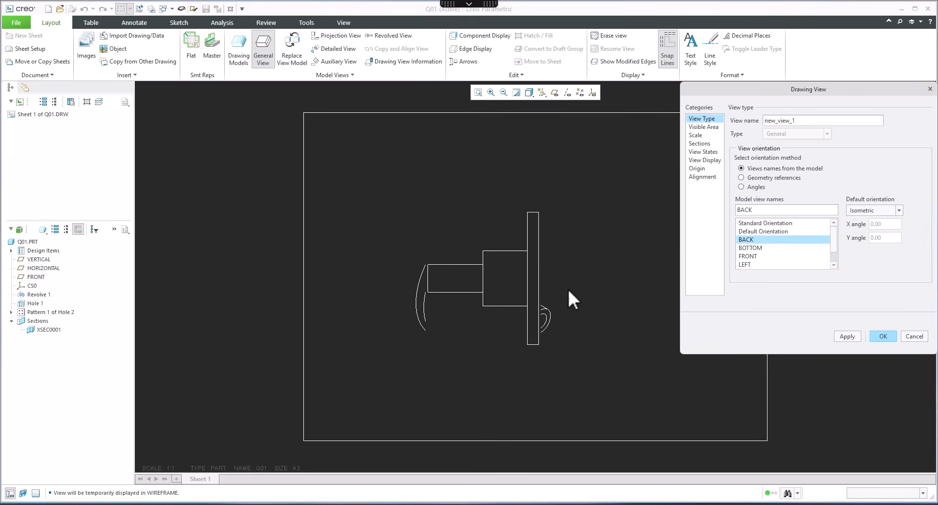
# Step: Compare with the reference drawing, confirm the general view, and move it toward the sheet's right side
pyautogui.hotkey('alt', 'Tab')
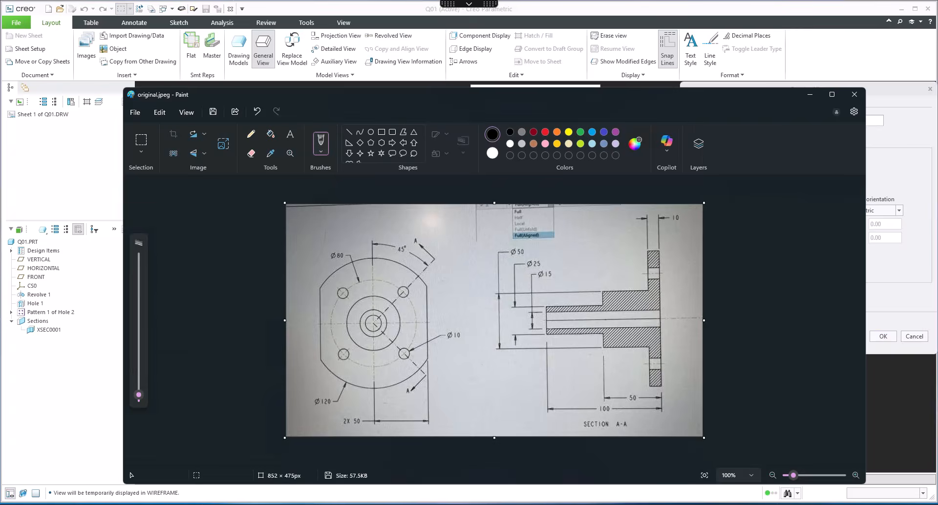
pyautogui.hotkey('alt', 'Tab')
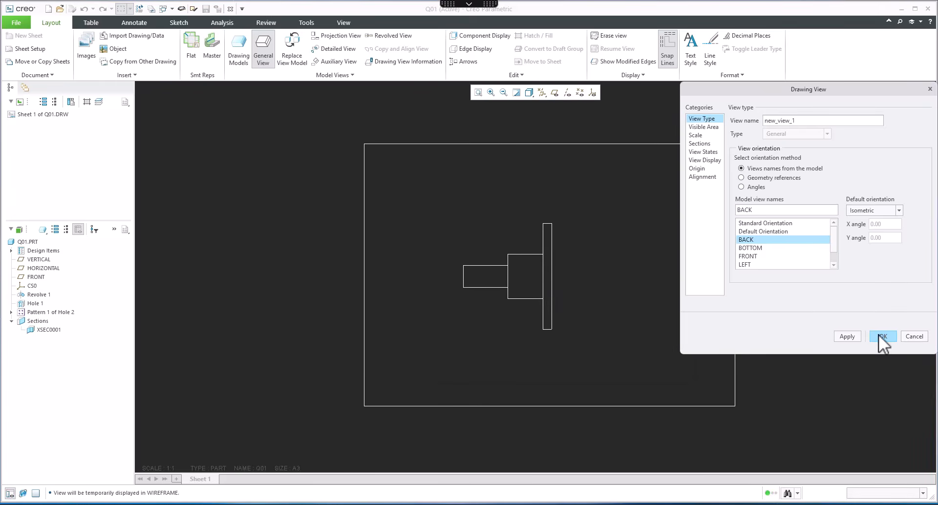
pyautogui.click(882, 336)
pyautogui.moveTo(591, 278); pyautogui.dragTo(660, 269)
pyautogui.click(563, 362)
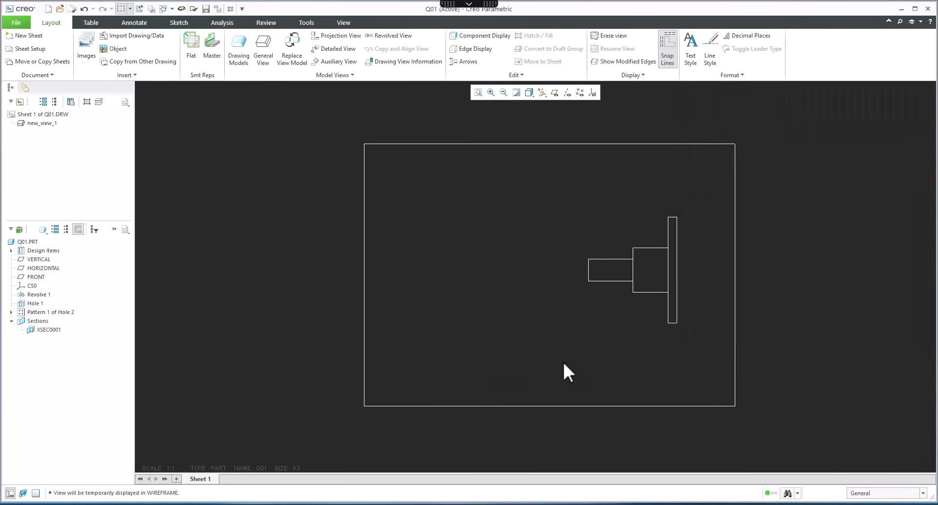
# Step: Open the general view's properties and review its view display settings
pyautogui.doubleClick(635, 303)
pyautogui.click(706, 160)
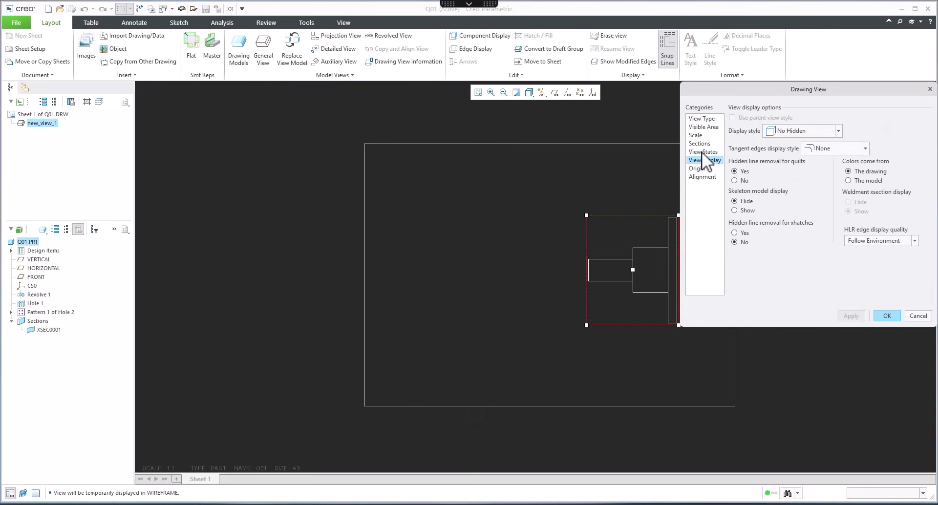
pyautogui.click(887, 316)
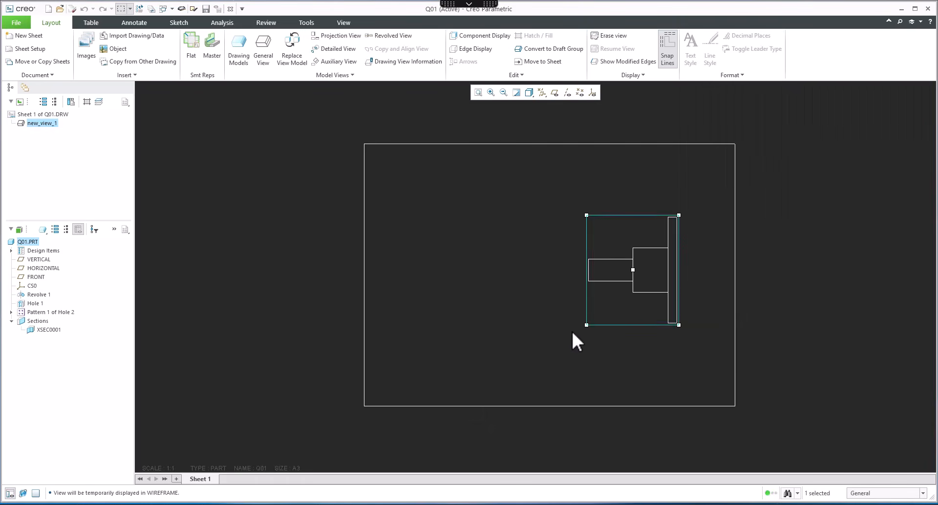
pyautogui.click(508, 333)
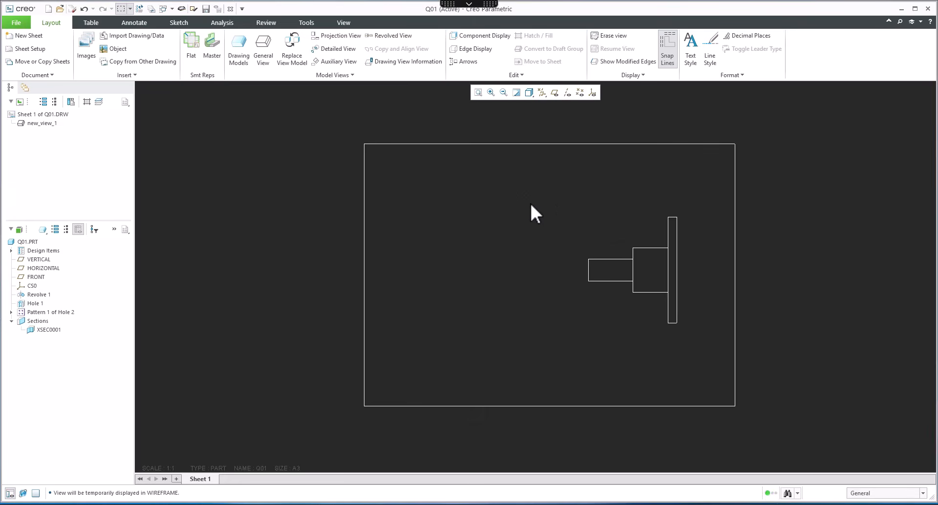
# Step: Add a projection view of the general view placed to its left
pyautogui.click(537, 504)
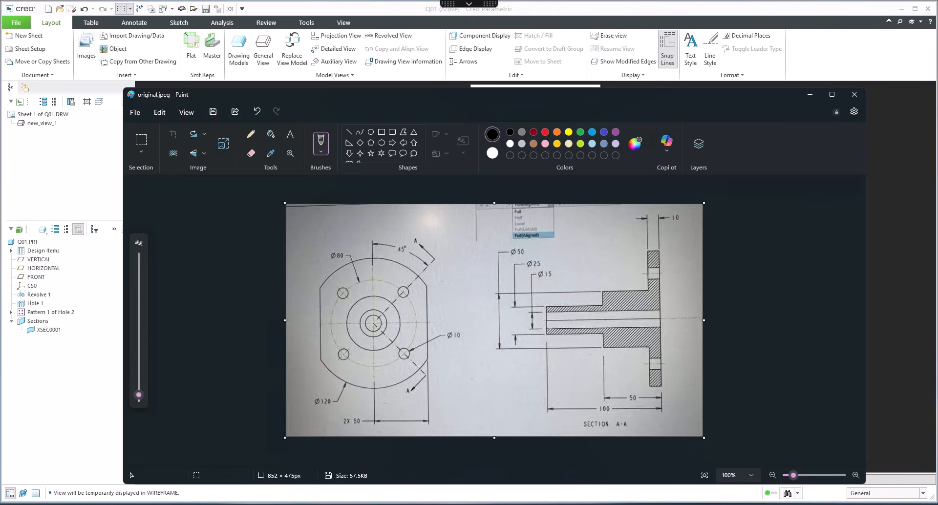
pyautogui.click(810, 95)
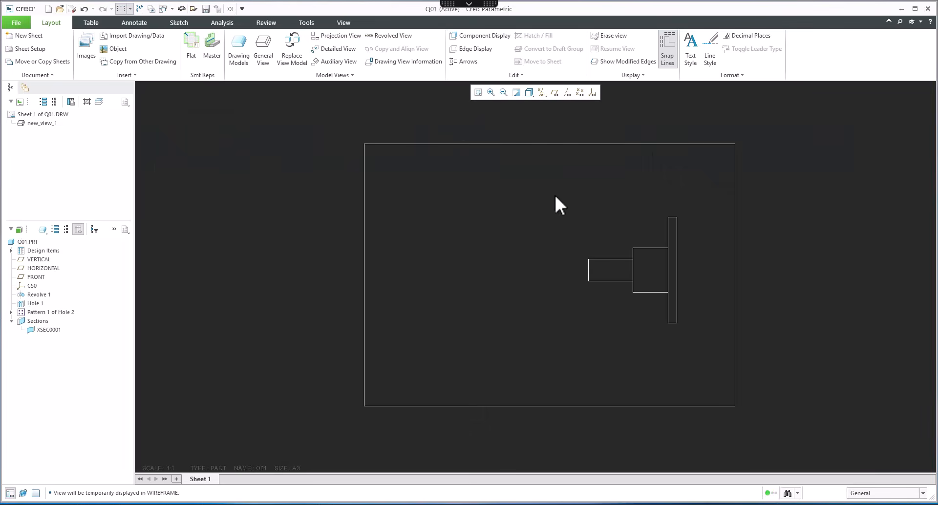
pyautogui.click(610, 239)
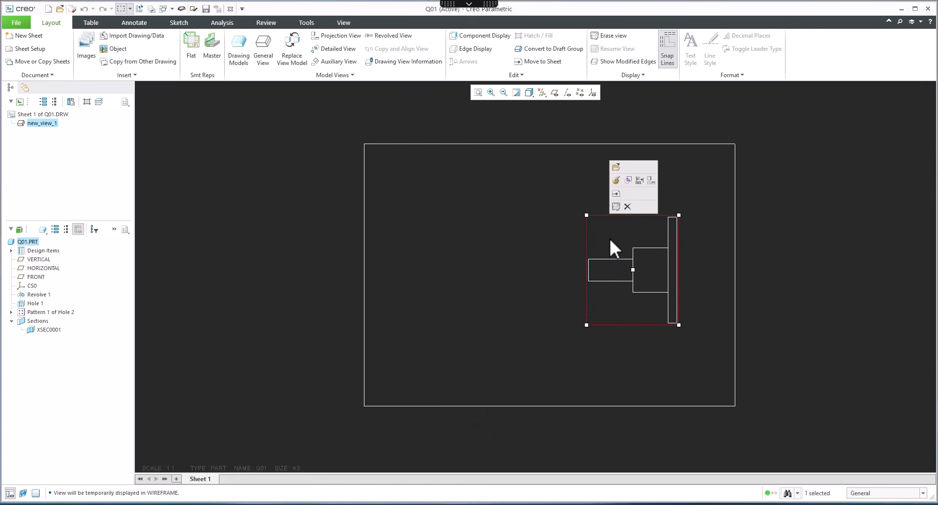
pyautogui.click(650, 180)
pyautogui.click(488, 297)
pyautogui.click(512, 378)
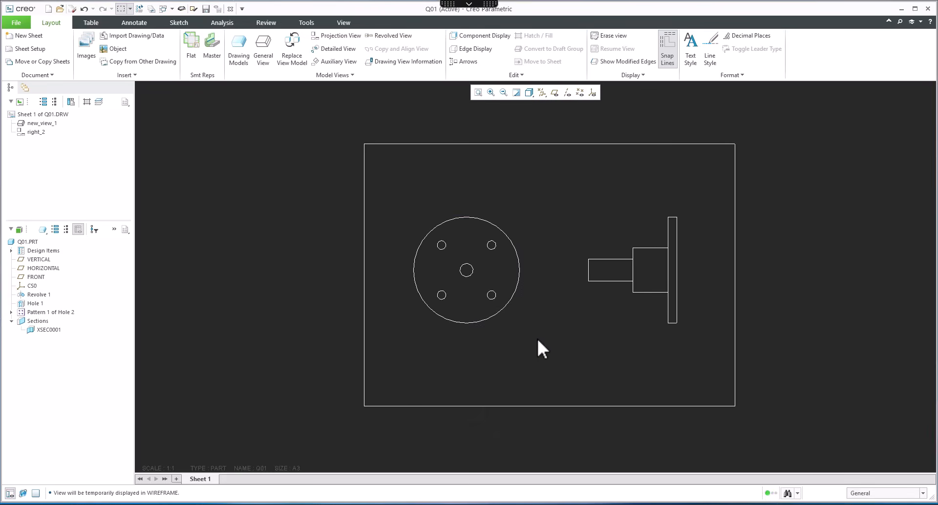
# Step: Add a second projection view to the right of the general view and delete the left projection view
pyautogui.click(610, 227)
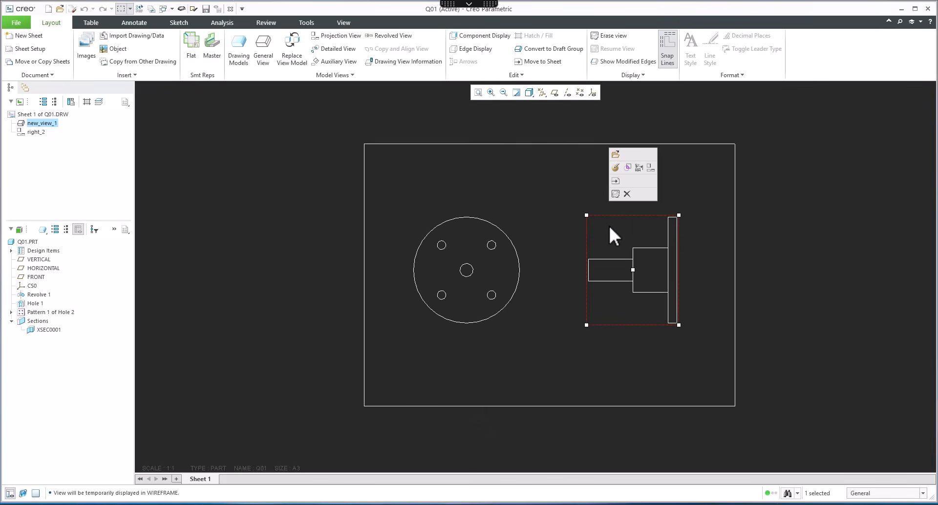
pyautogui.click(651, 168)
pyautogui.click(794, 276)
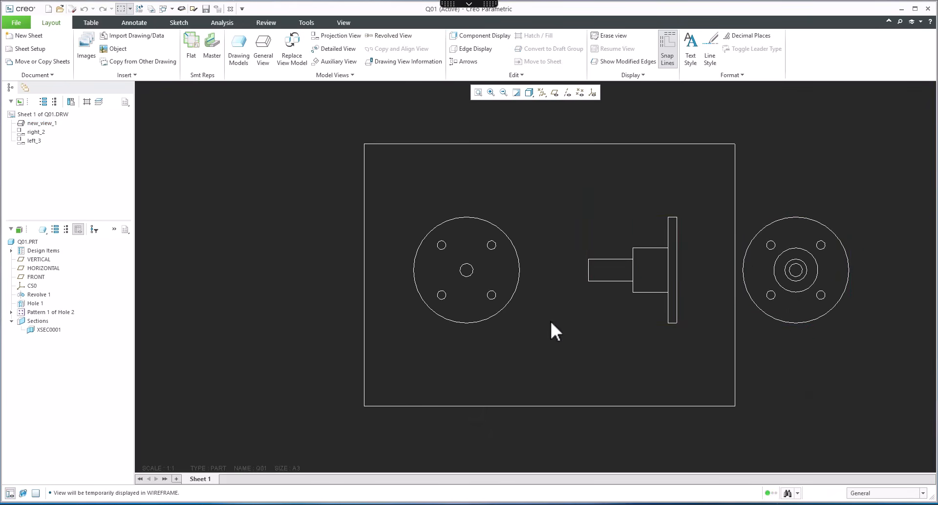
pyautogui.click(509, 303)
pyautogui.press('Delete')
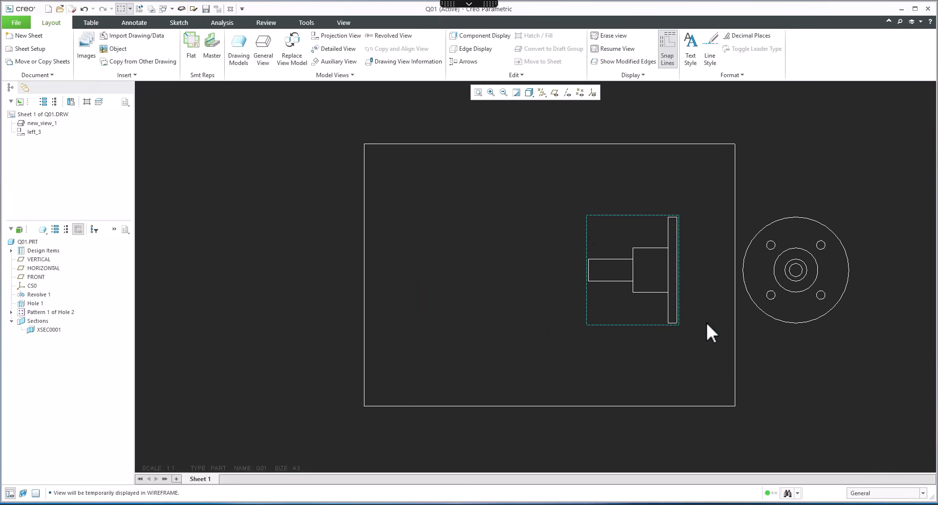
# Step: Drag the remaining projection view to the left of the general view and then toward the sheet's left edge
pyautogui.click(797, 277)
pyautogui.moveTo(801, 268); pyautogui.dragTo(477, 268)
pyautogui.click(598, 359)
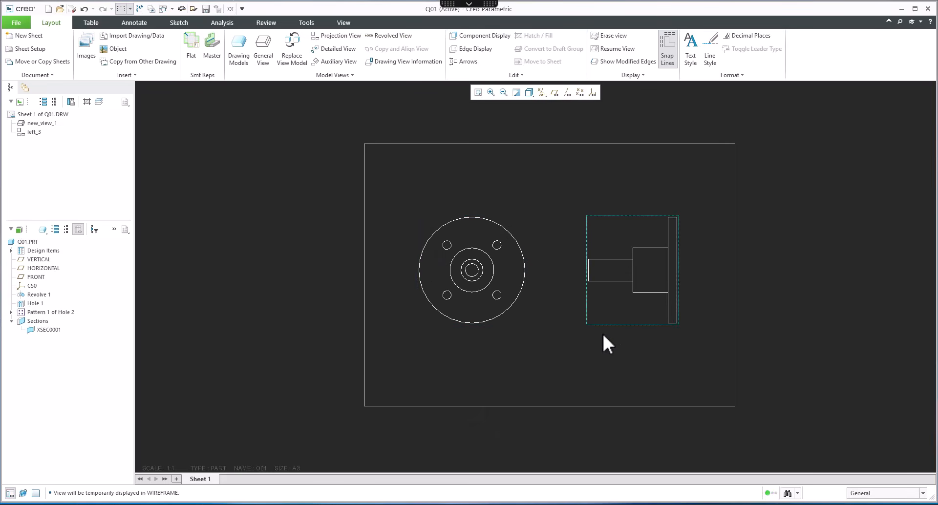
pyautogui.click(519, 318)
pyautogui.moveTo(519, 317); pyautogui.dragTo(337, 286)
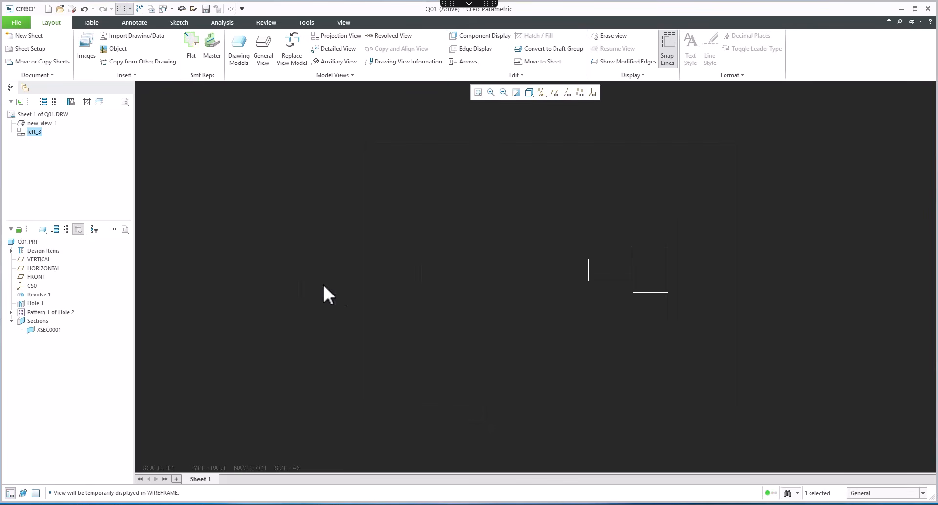
# Step: Open the drawing properties and browse through the detail options
pyautogui.click(11, 24)
pyautogui.moveTo(28, 168)
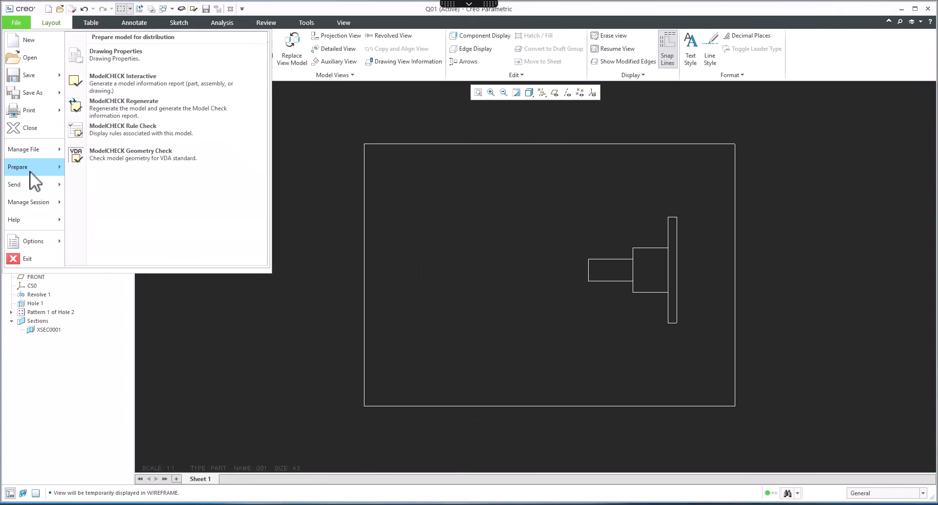
pyautogui.click(128, 54)
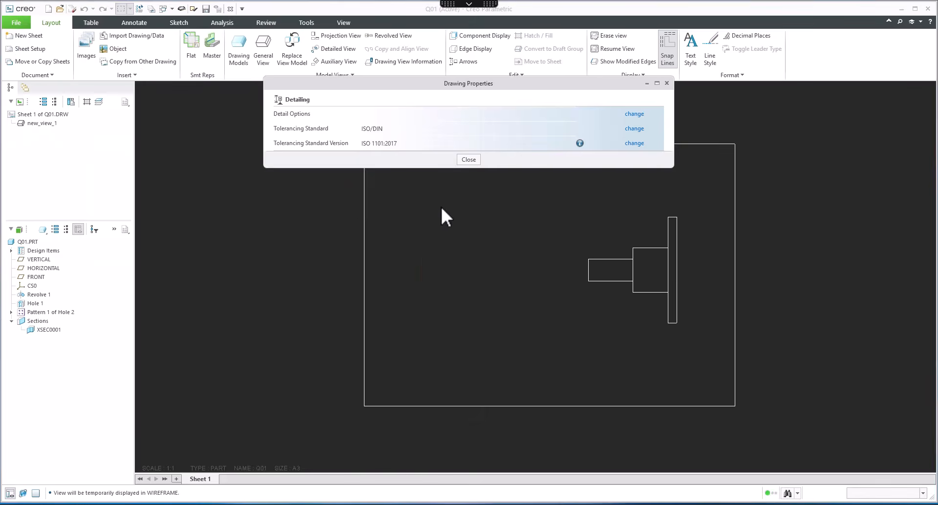
pyautogui.click(633, 114)
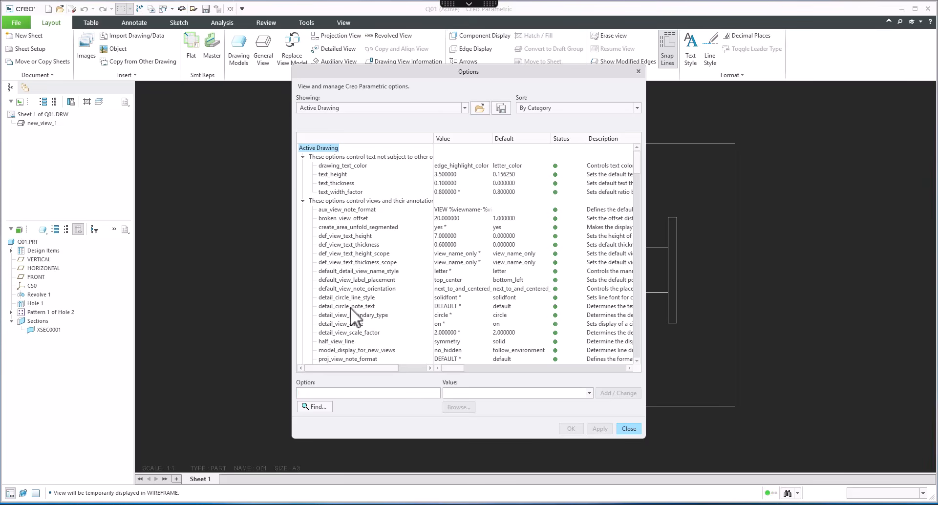
pyautogui.scroll(-8, 408, 301)
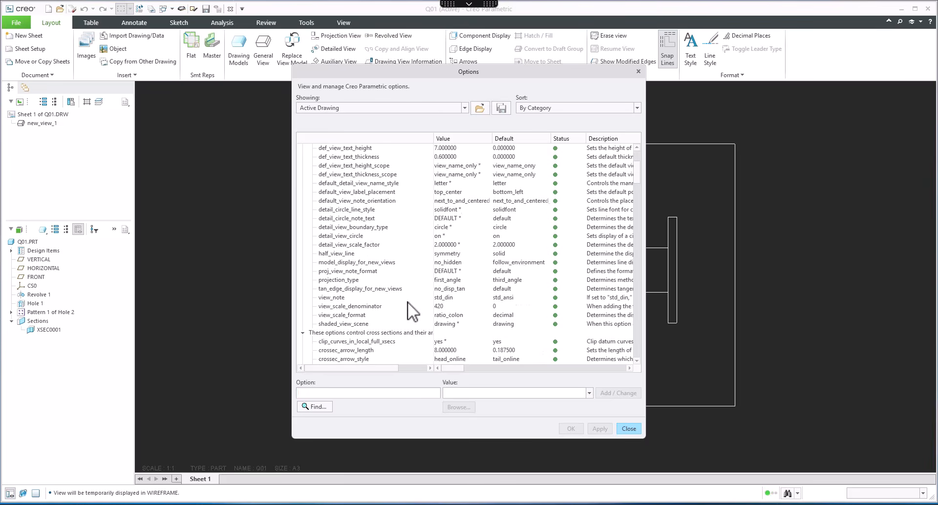
pyautogui.scroll(-12, 436, 226)
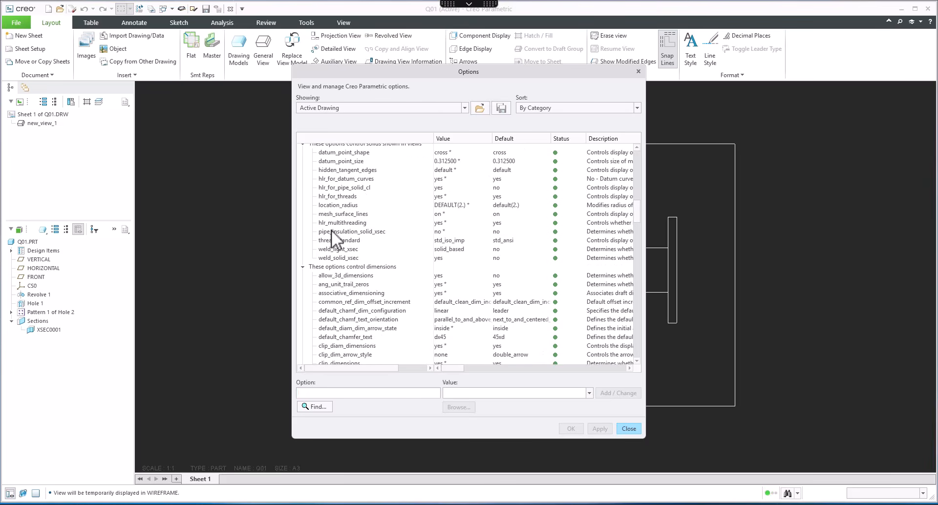
pyautogui.scroll(-15, 381, 321)
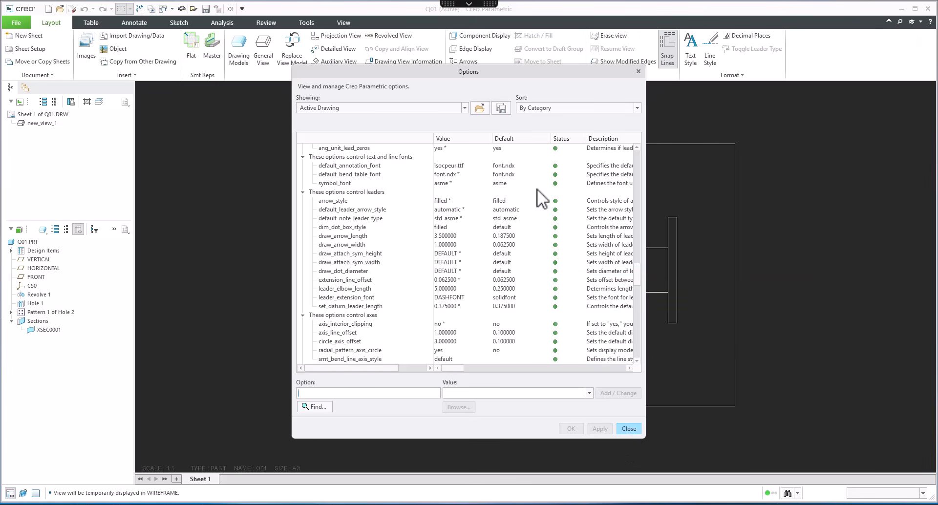
pyautogui.click(629, 429)
pyautogui.click(469, 160)
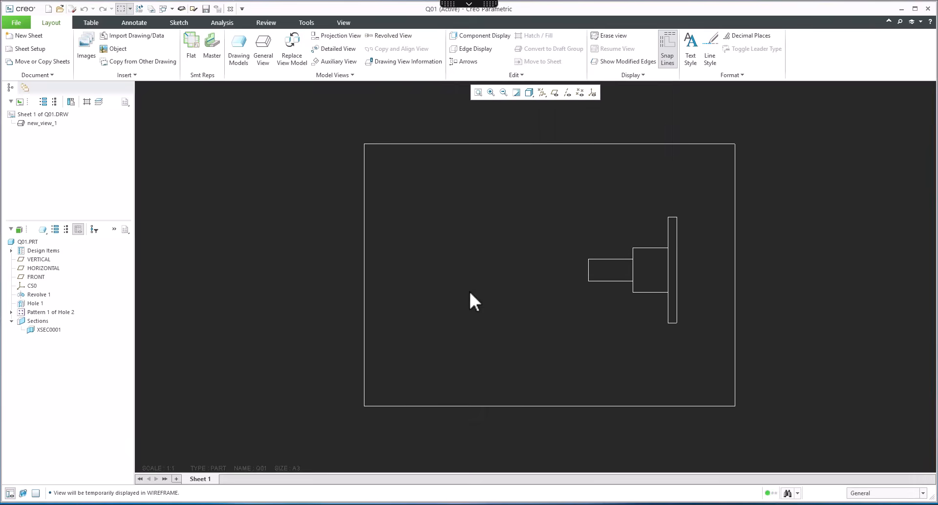
# Step: Move the general view toward the sheet centre and add a projection view to its right
pyautogui.click(635, 229)
pyautogui.moveTo(632, 270); pyautogui.dragTo(485, 270)
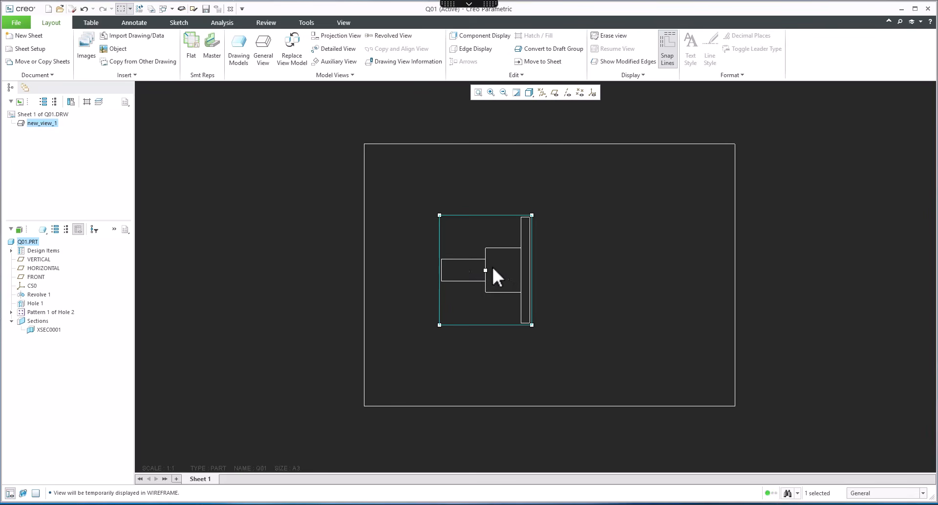
pyautogui.click(334, 35)
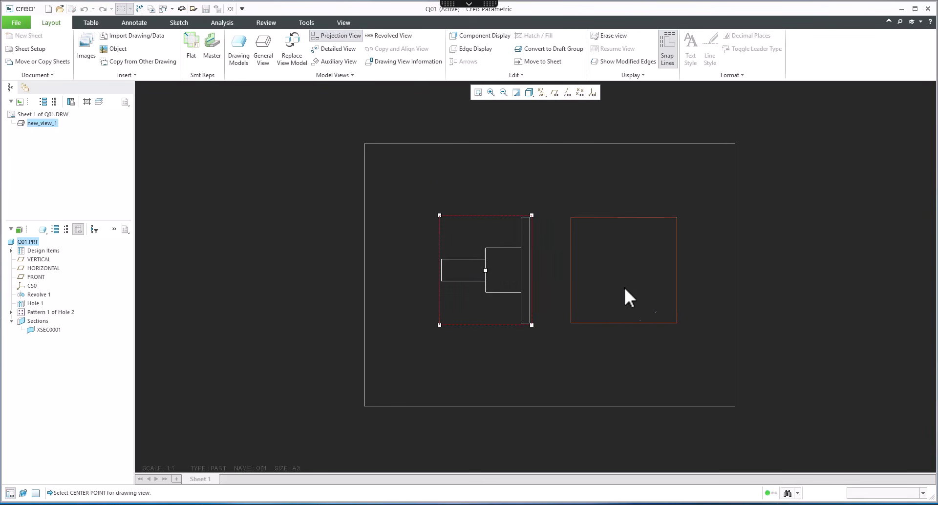
pyautogui.click(624, 286)
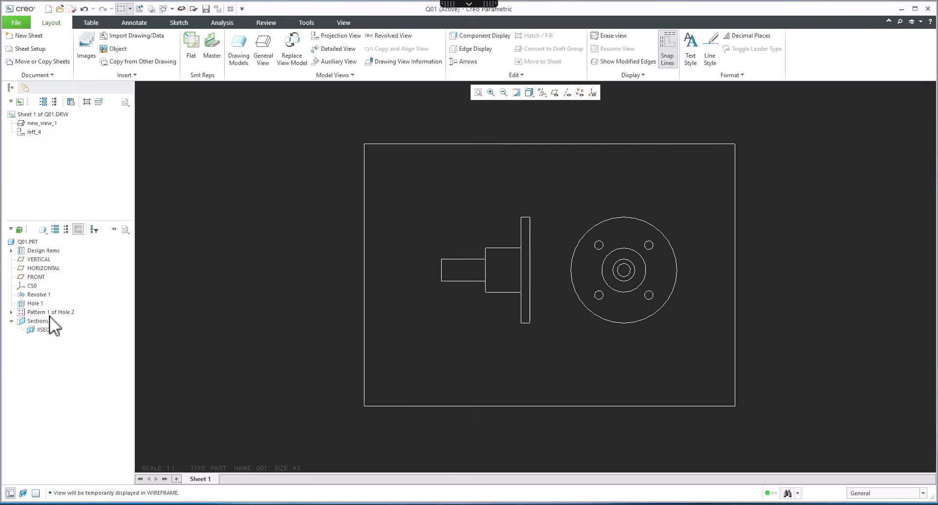
# Step: Open Show Model Annotations and display the hole pattern's diameter, bolt-circle and angle dimensions on the end view
pyautogui.click(34, 294)
pyautogui.rightClick(34, 294)
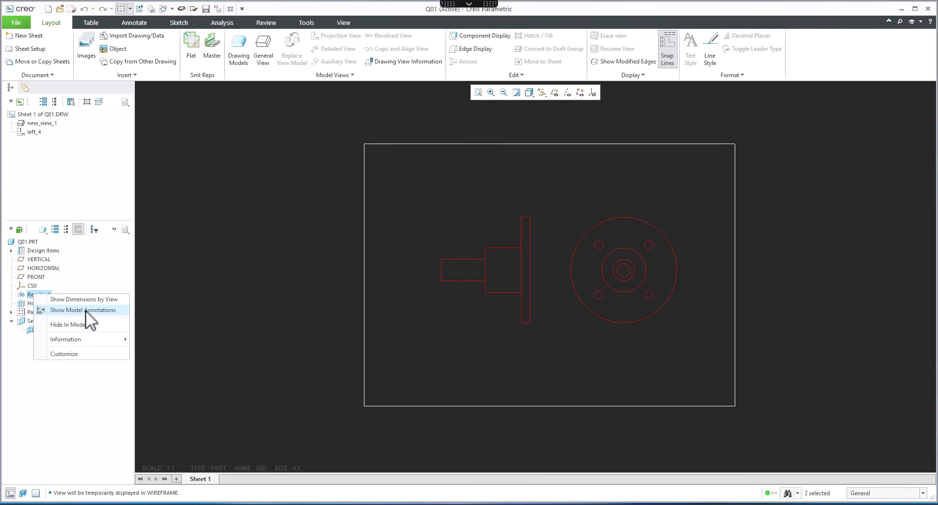
pyautogui.click(264, 259)
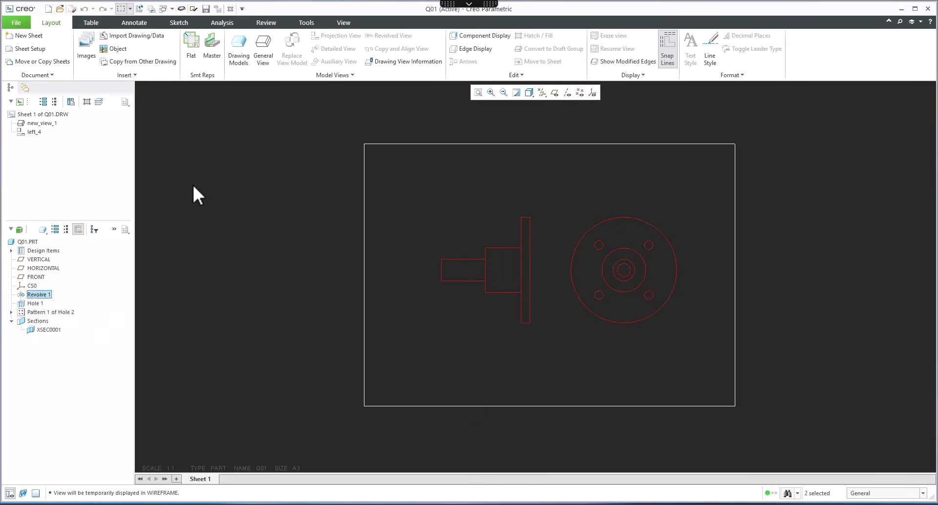
pyautogui.click(132, 23)
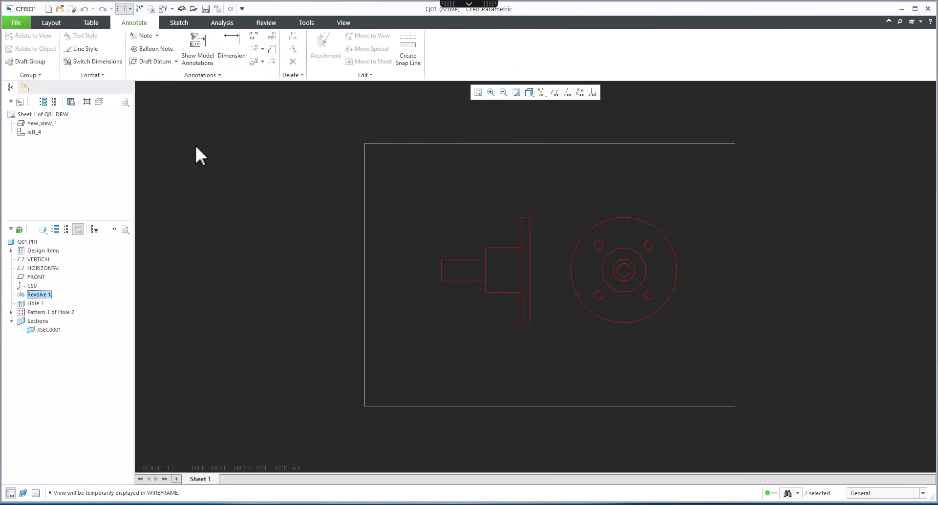
pyautogui.click(204, 62)
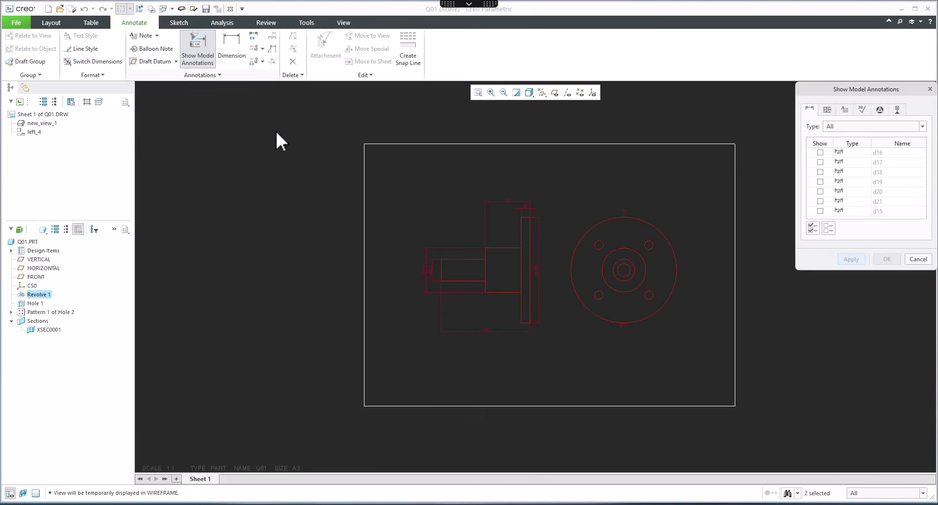
pyautogui.click(589, 255)
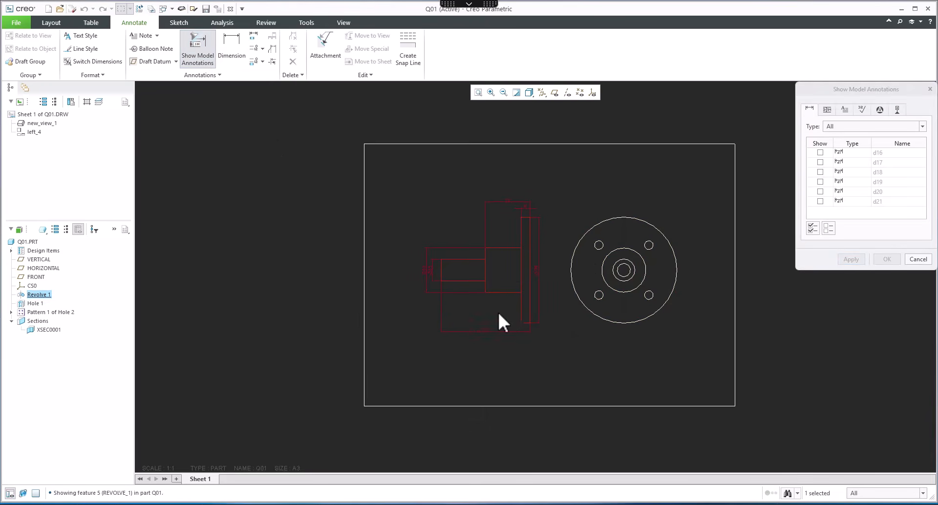
pyautogui.click(507, 243)
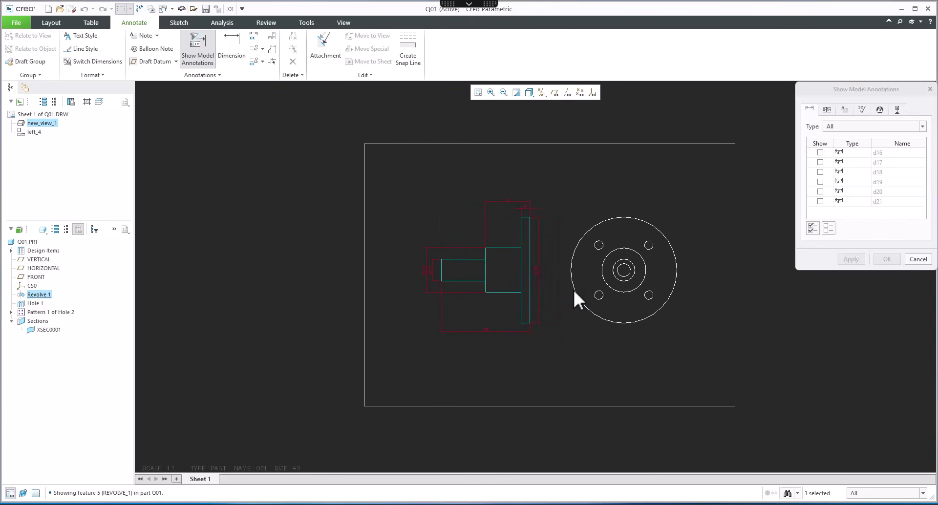
pyautogui.click(600, 248)
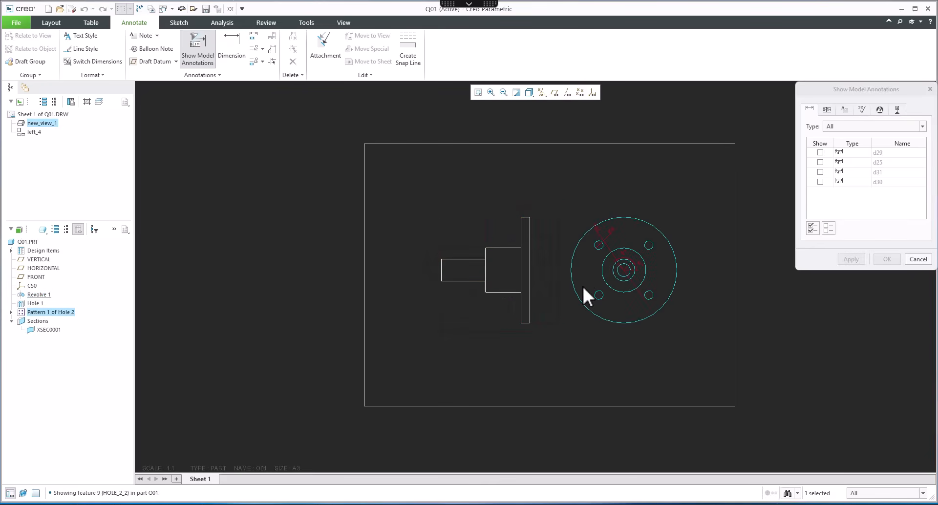
pyautogui.scroll(2, 587, 283)
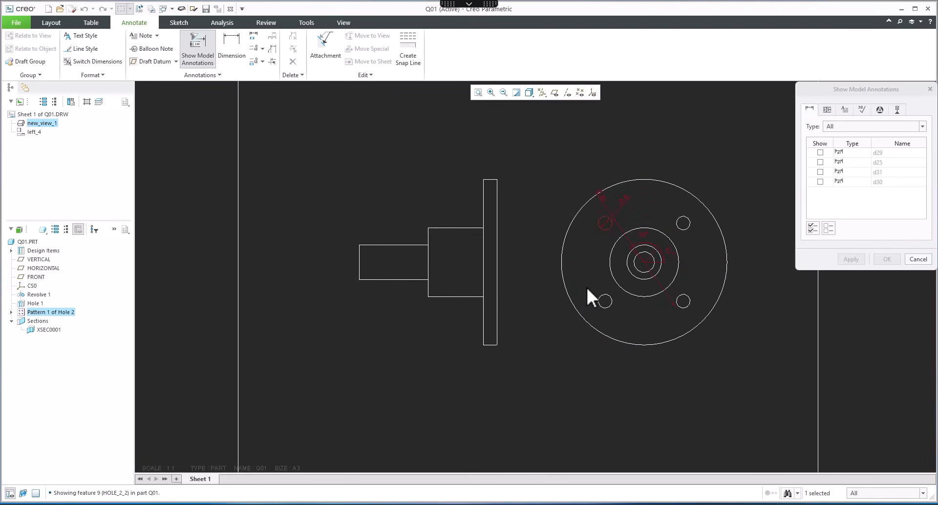
pyautogui.click(609, 209)
pyautogui.click(627, 201)
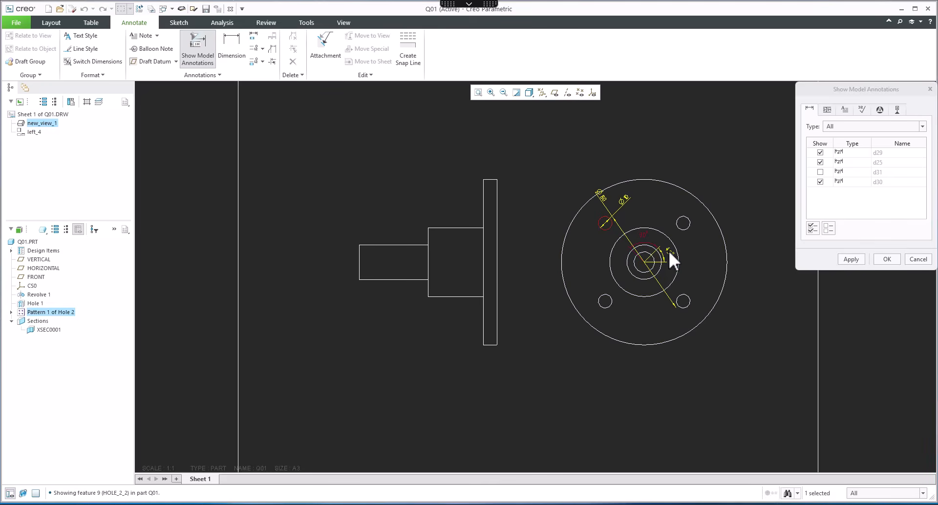
# Step: Display all of Revolve 1's dimensions on the general view
pyautogui.click(464, 228)
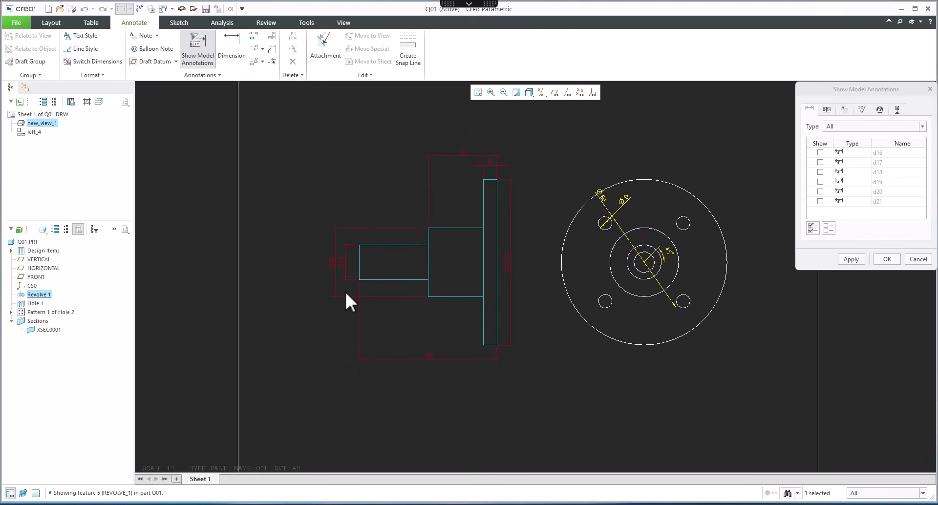
pyautogui.click(813, 228)
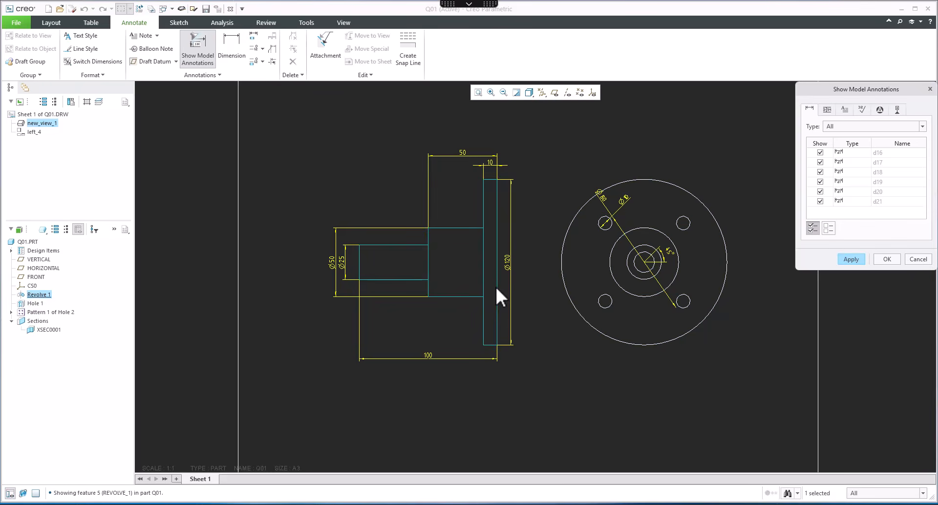
pyautogui.click(708, 248)
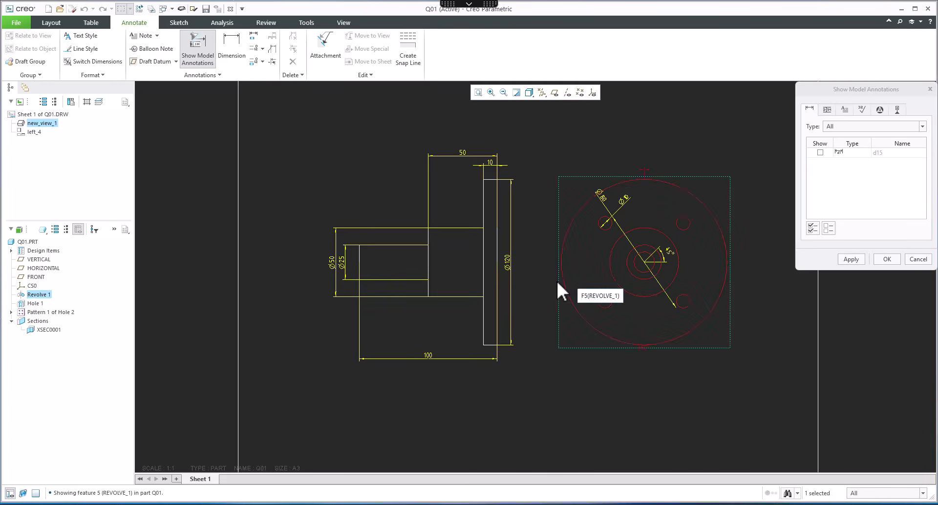
# Step: Display the datum axes of the patterned holes on the end view
pyautogui.click(898, 111)
pyautogui.click(687, 227)
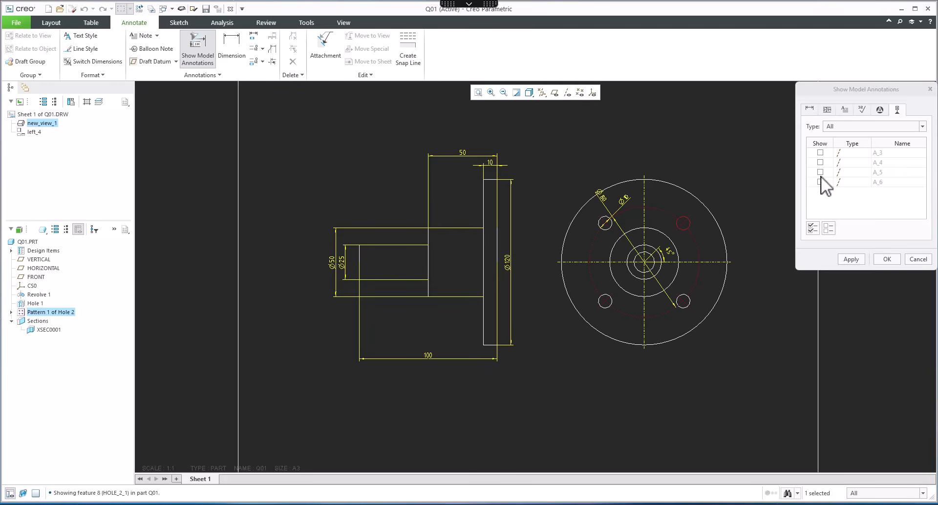
pyautogui.click(813, 228)
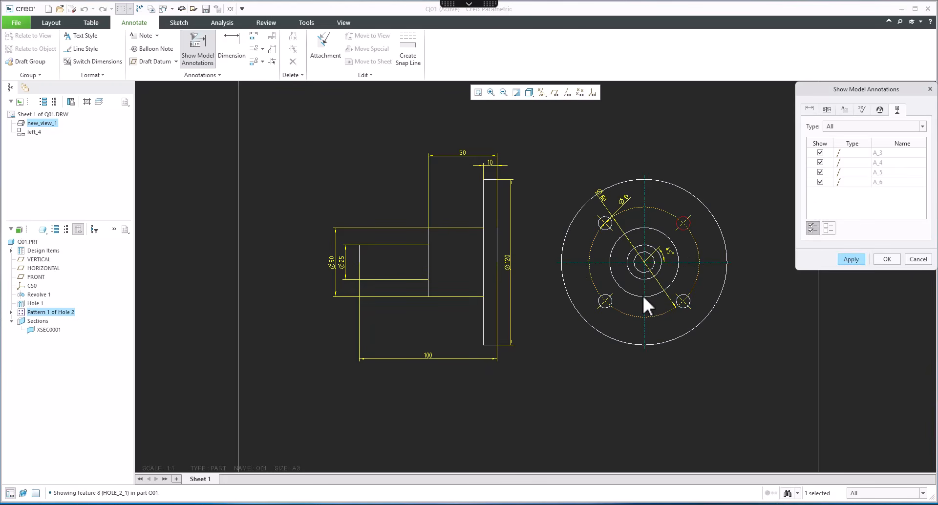
# Step: Display the revolve's central axis on the general view and confirm the model annotations
pyautogui.click(445, 266)
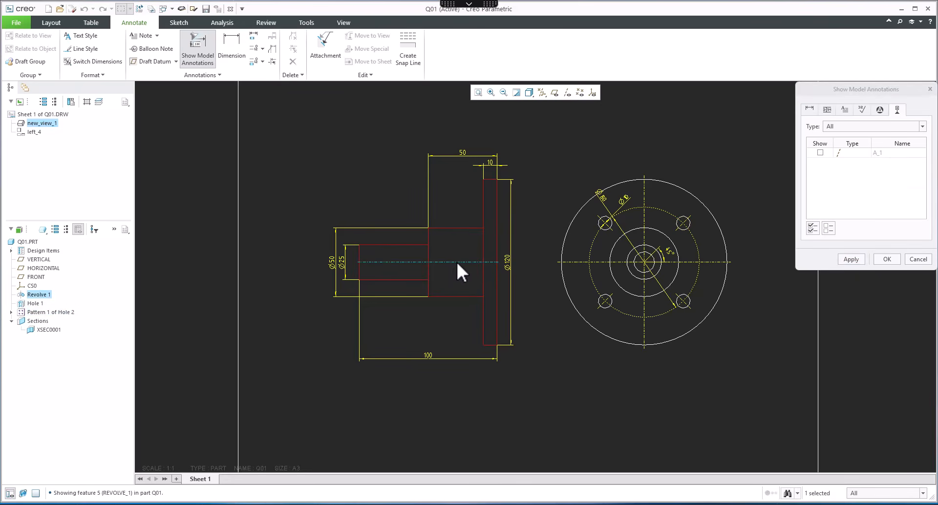
pyautogui.click(456, 262)
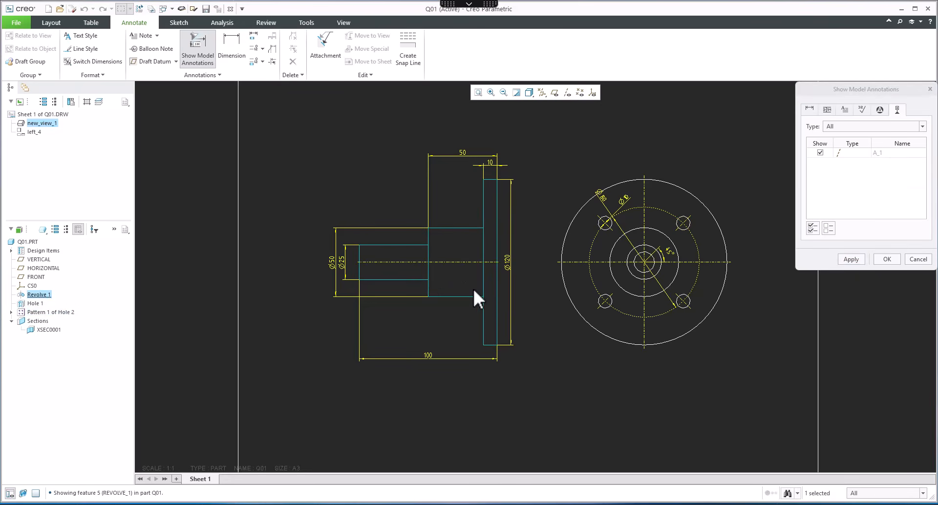
pyautogui.click(821, 153)
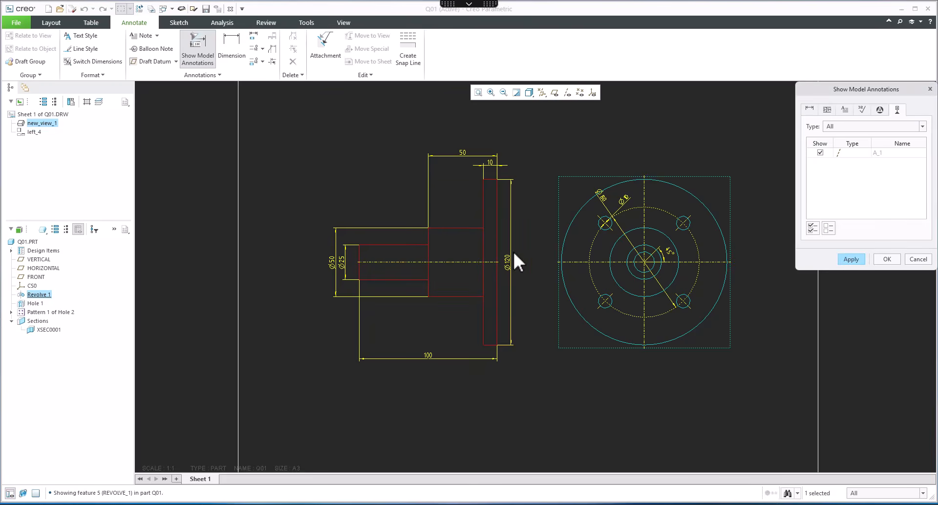
pyautogui.click(468, 260)
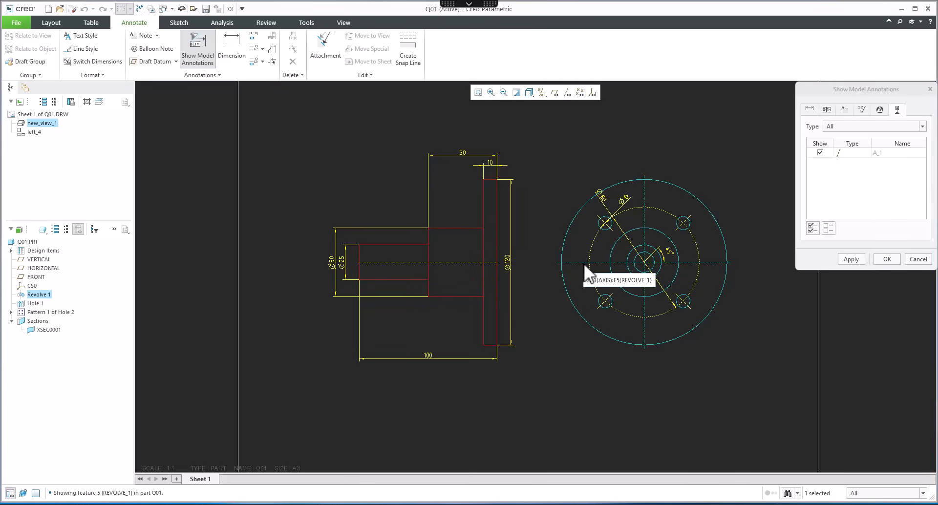
pyautogui.click(884, 259)
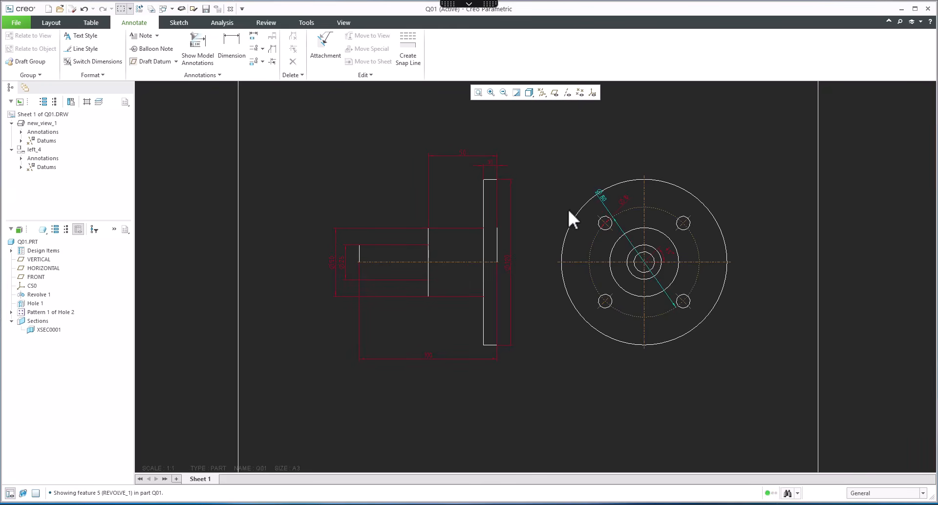
# Step: Check the reference drawing image in Paint
pyautogui.hotkey('alt', 'Tab')
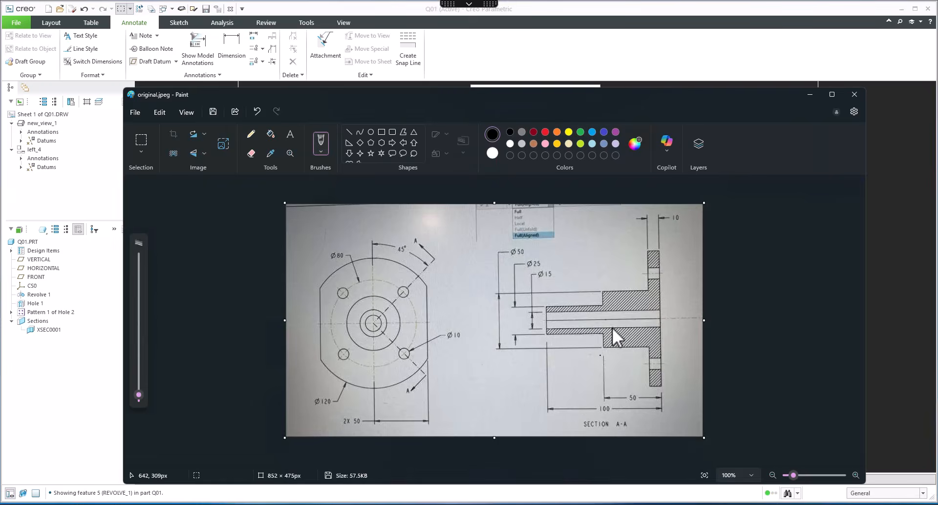
pyautogui.click(810, 95)
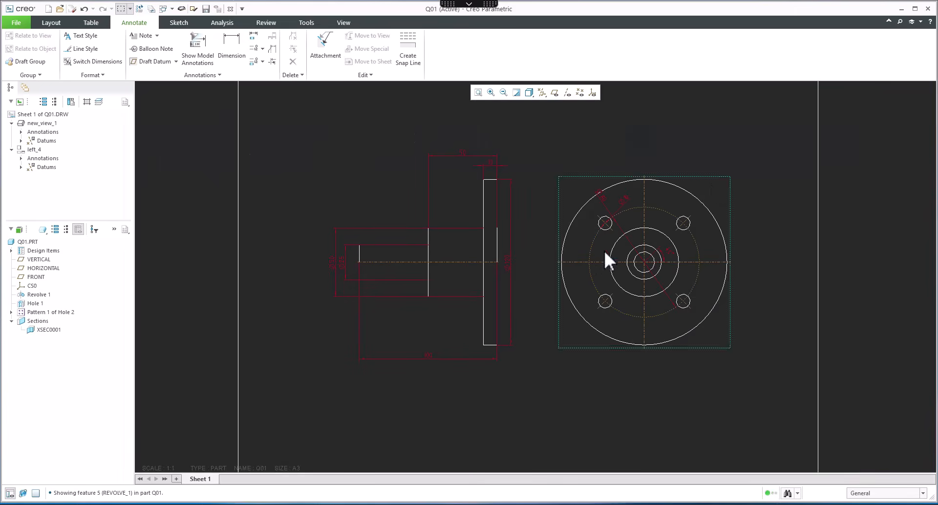
# Step: Open the Q01 part model from the drawing and orbit it to face the flange
pyautogui.click(19, 243)
pyautogui.click(25, 172)
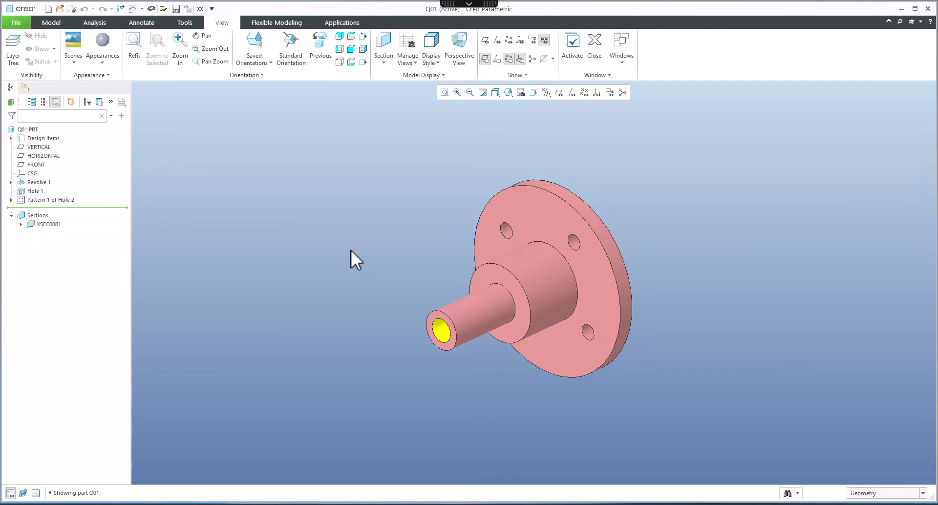
pyautogui.moveTo(368, 237); pyautogui.dragTo(433, 242, button='middle')
# Step: Start a material-removing Extrude sketched on the flange face and draw a vertical line near its right edge
pyautogui.click(51, 23)
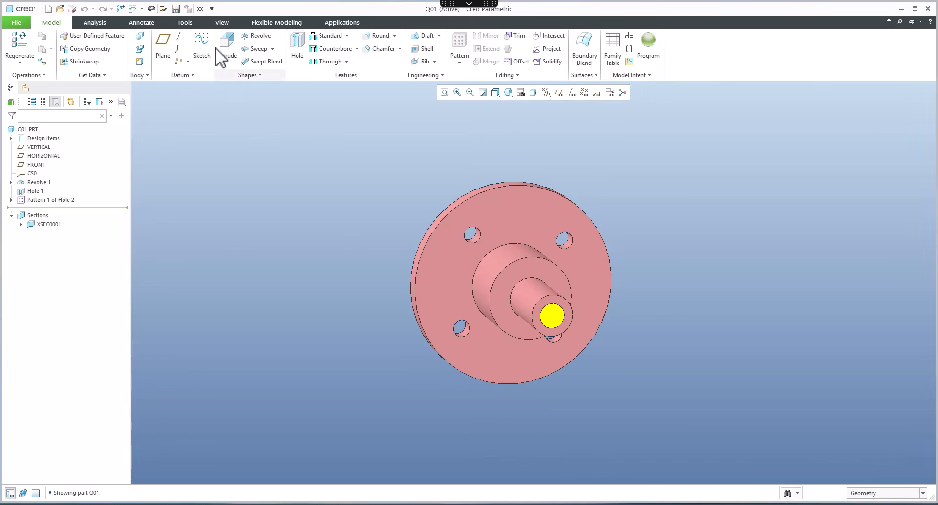
pyautogui.click(229, 39)
pyautogui.click(578, 274)
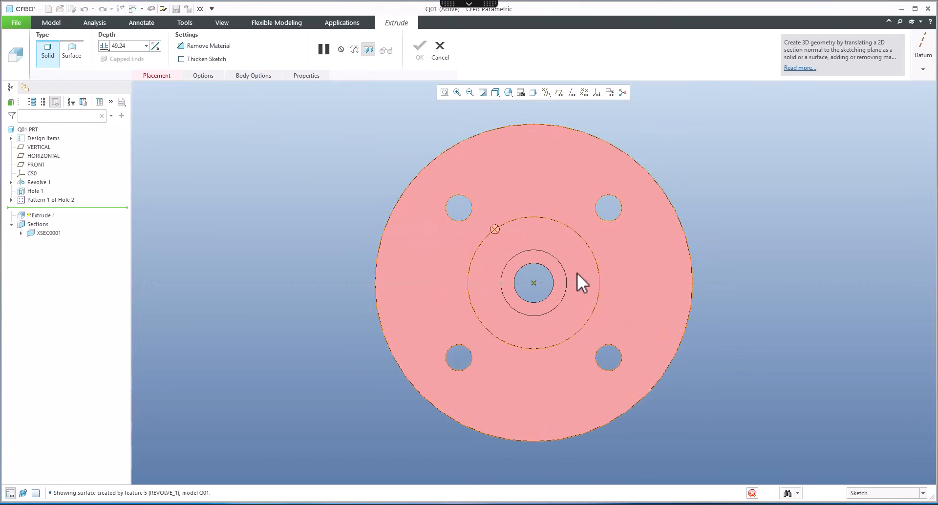
pyautogui.click(366, 61)
pyautogui.click(700, 200)
pyautogui.click(235, 36)
pyautogui.click(672, 205)
pyautogui.click(674, 360)
pyautogui.middleClick(709, 360)
pyautogui.middleClick(695, 332)
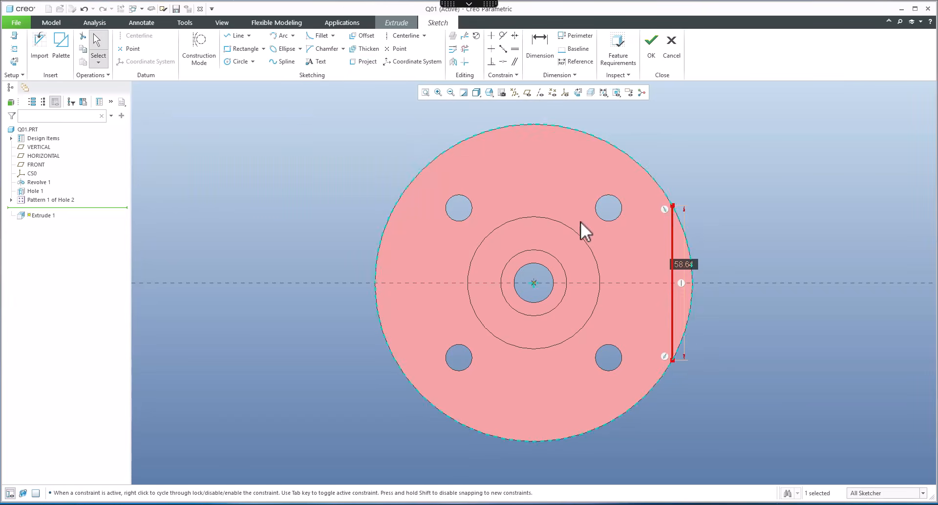
# Step: Project the flange's outer edge and trim it so only the arc beyond the vertical line remains
pyautogui.click(465, 49)
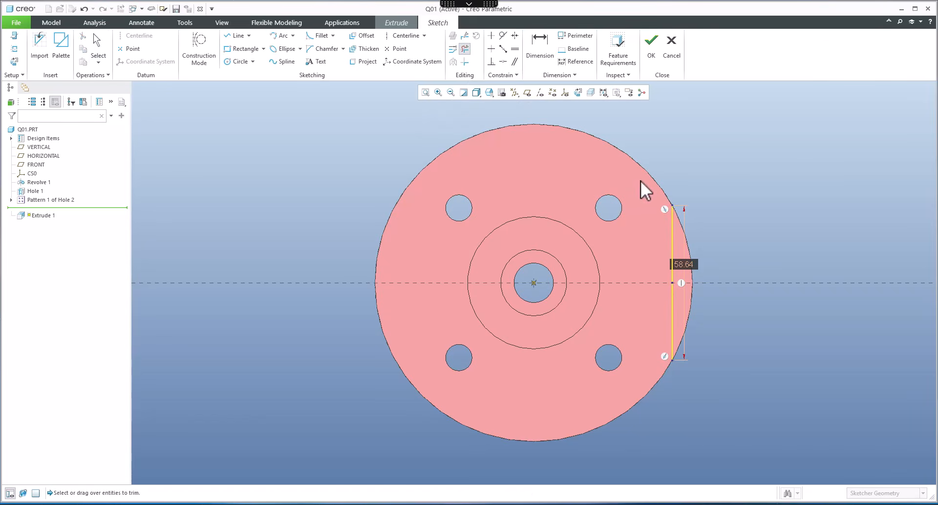
pyautogui.middleClick(383, 133)
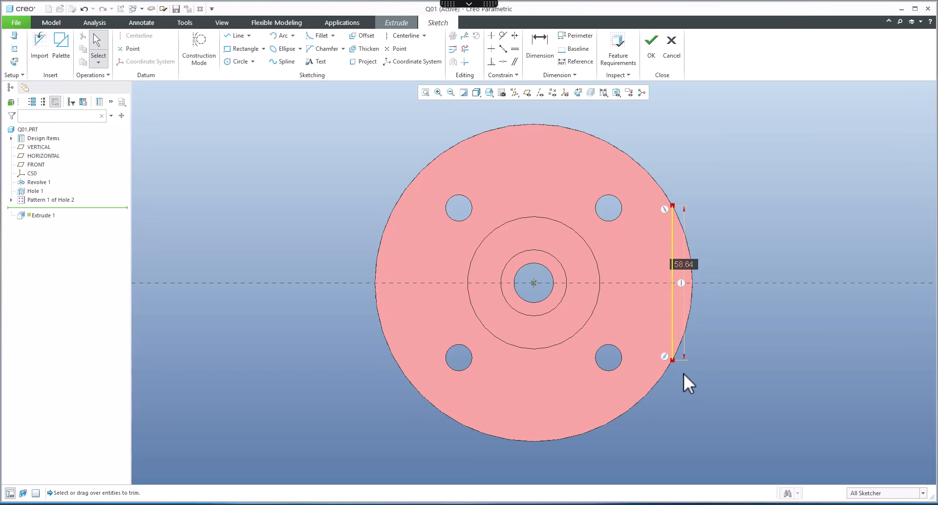
pyautogui.click(365, 63)
pyautogui.click(667, 198)
pyautogui.click(305, 120)
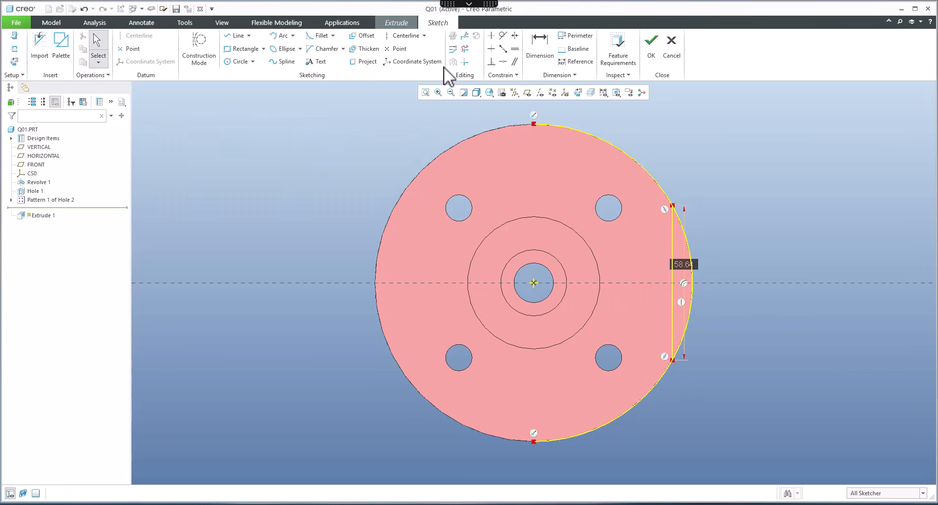
pyautogui.click(465, 49)
pyautogui.click(654, 181)
pyautogui.moveTo(641, 381); pyautogui.dragTo(654, 399)
pyautogui.middleClick(718, 397)
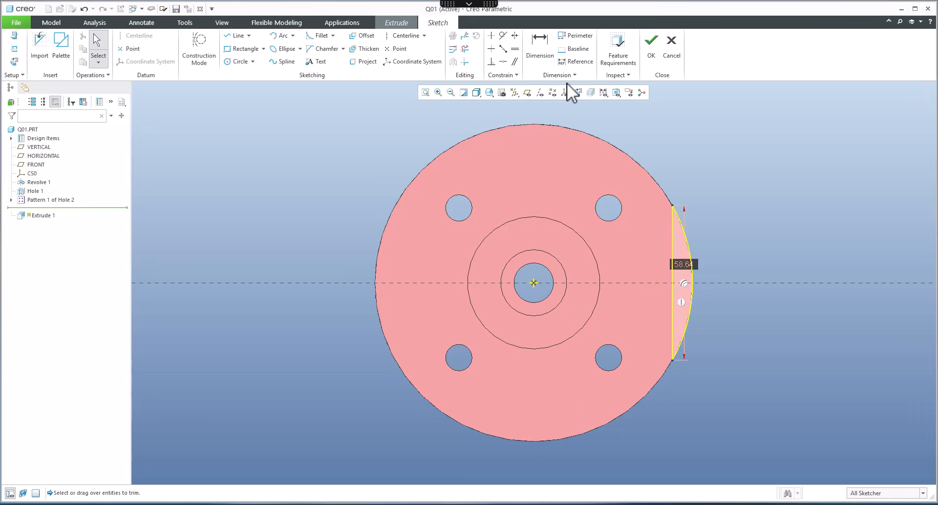
# Step: Dimension the vertical line from the FRONT datum and set the distance to 50
pyautogui.click(540, 43)
pyautogui.click(673, 235)
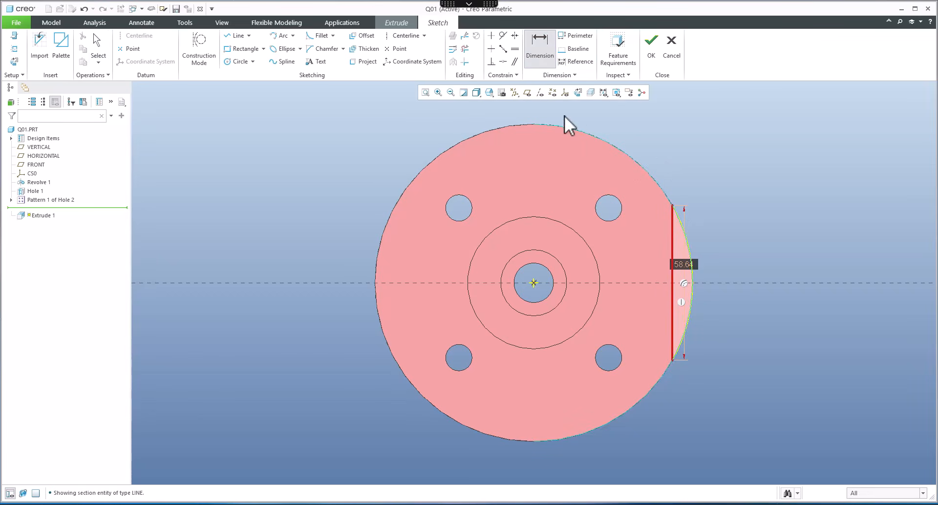
pyautogui.click(528, 93)
pyautogui.click(534, 245)
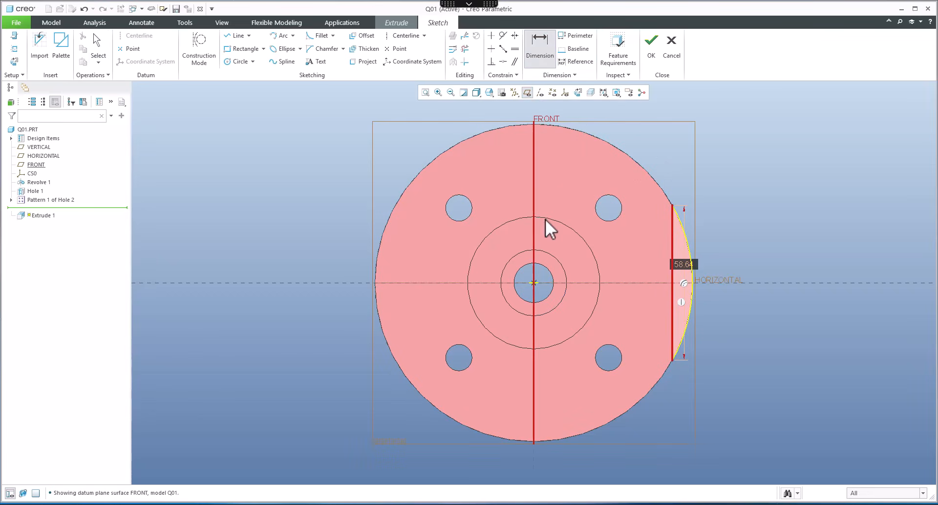
pyautogui.write('50')
pyautogui.press('Return')
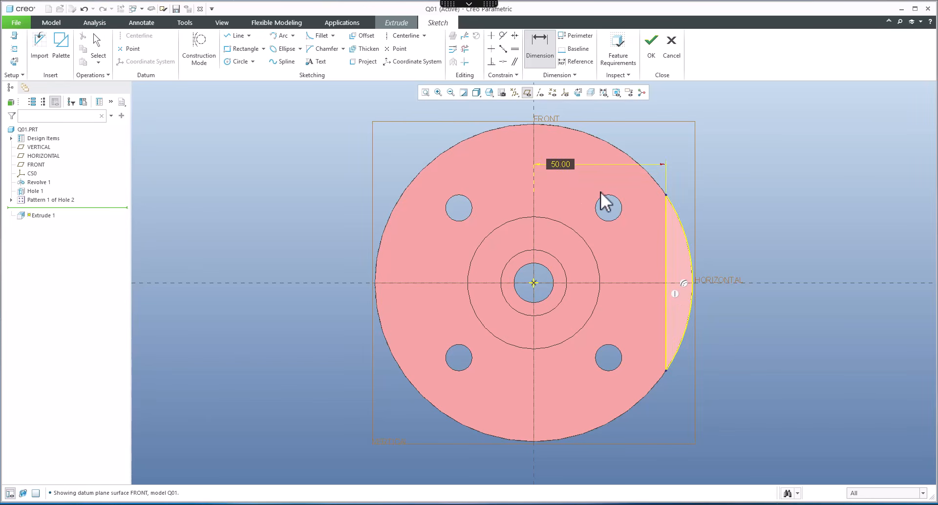
# Step: Mirror the vertical line and trimmed arc about the vertical centerline to the flange's opposite side
pyautogui.middleClick(749, 196)
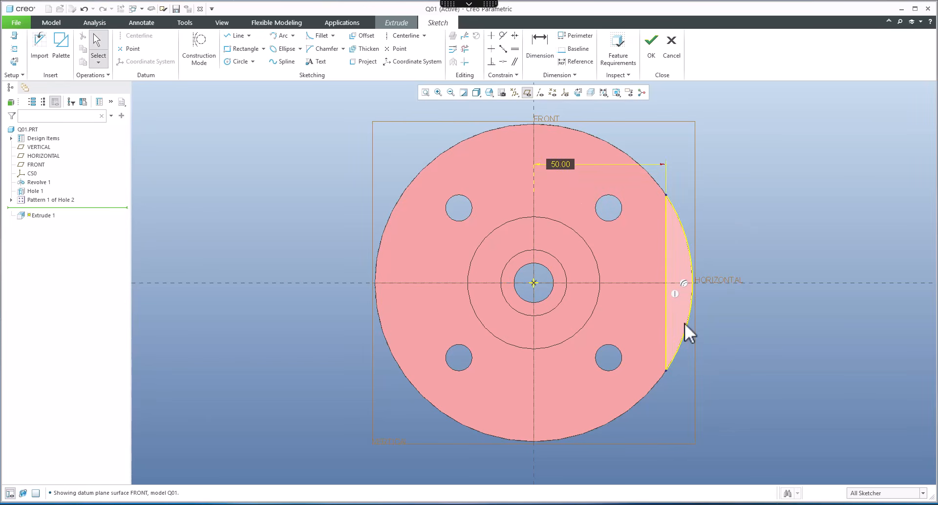
pyautogui.moveTo(647, 180); pyautogui.dragTo(646, 180)
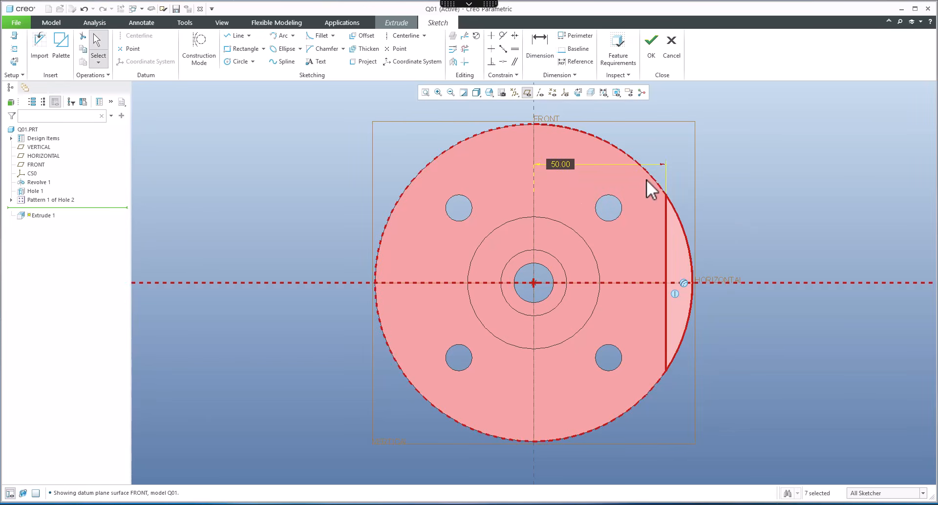
pyautogui.click(452, 62)
pyautogui.click(534, 109)
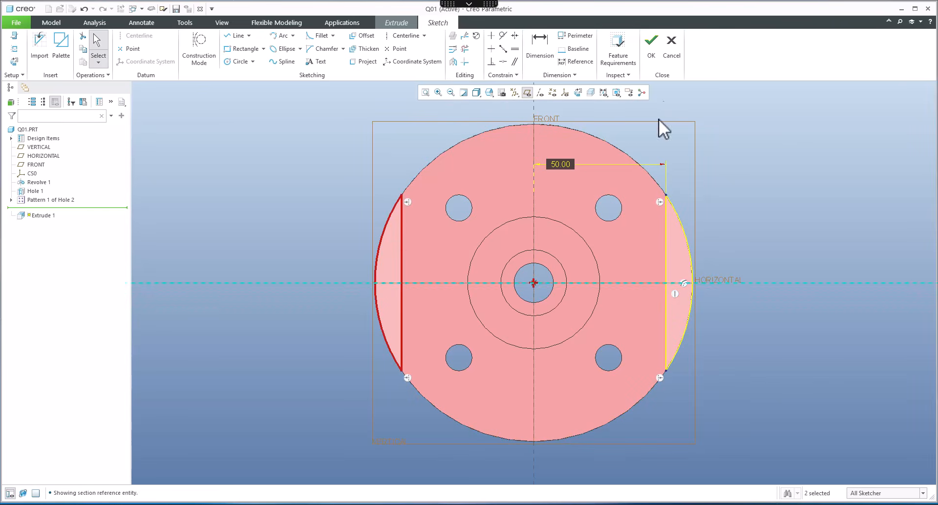
# Step: Finish the sketch and cut the extrusion up to the flange's opposite face to remove both flange flats
pyautogui.click(652, 49)
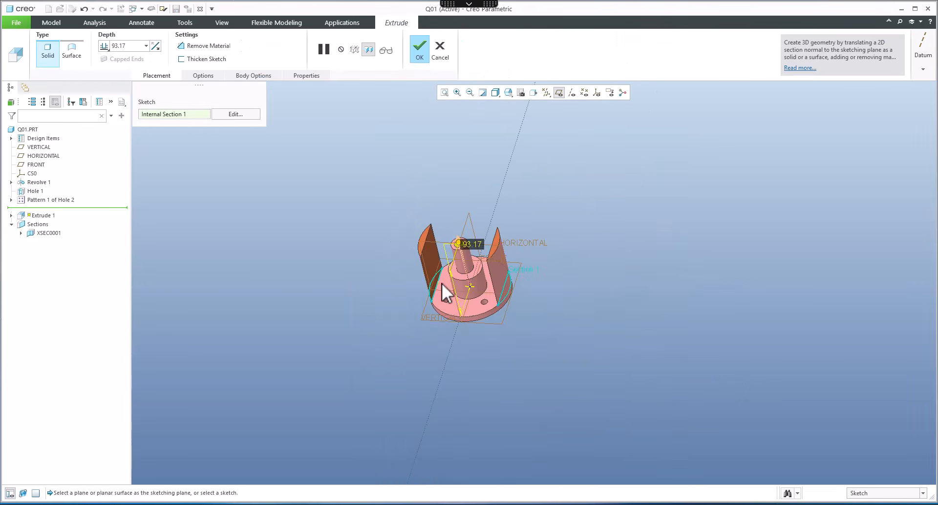
pyautogui.scroll(-3, 442, 282)
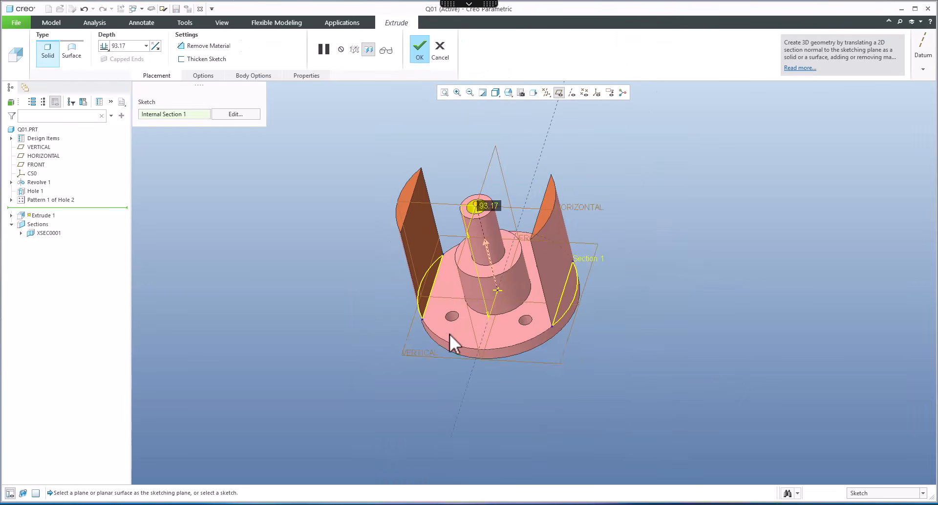
pyautogui.click(486, 244)
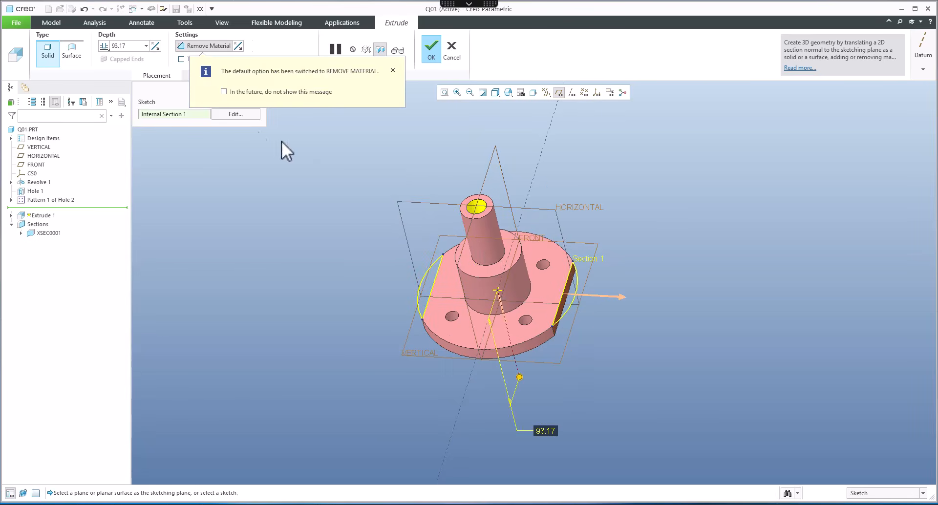
pyautogui.click(103, 46)
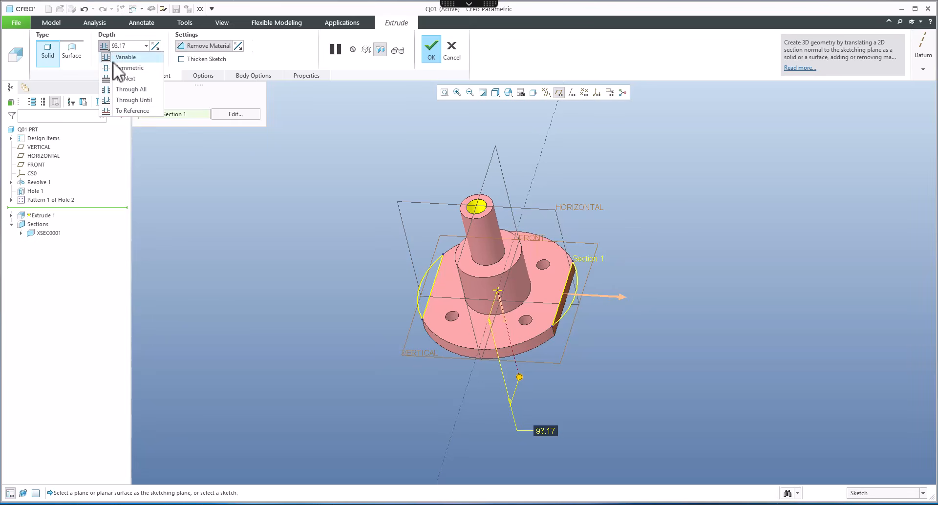
pyautogui.click(119, 111)
pyautogui.moveTo(397, 262); pyautogui.dragTo(544, 351, button='middle')
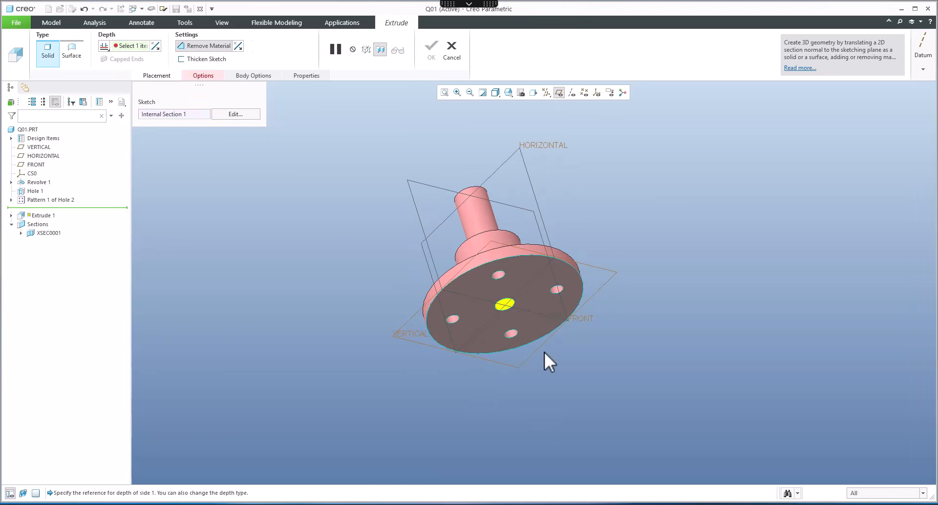
pyautogui.click(544, 305)
pyautogui.moveTo(559, 318); pyautogui.dragTo(427, 80, button='middle')
pyautogui.click(432, 49)
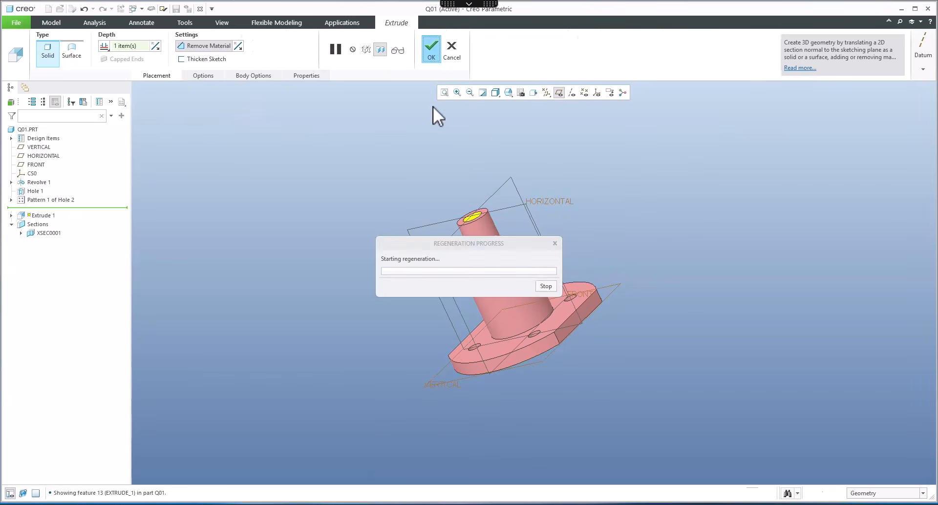
# Step: Switch back to the Q01 drawing and update the sheet to show the new flats
pyautogui.moveTo(418, 240); pyautogui.dragTo(423, 256, button='middle')
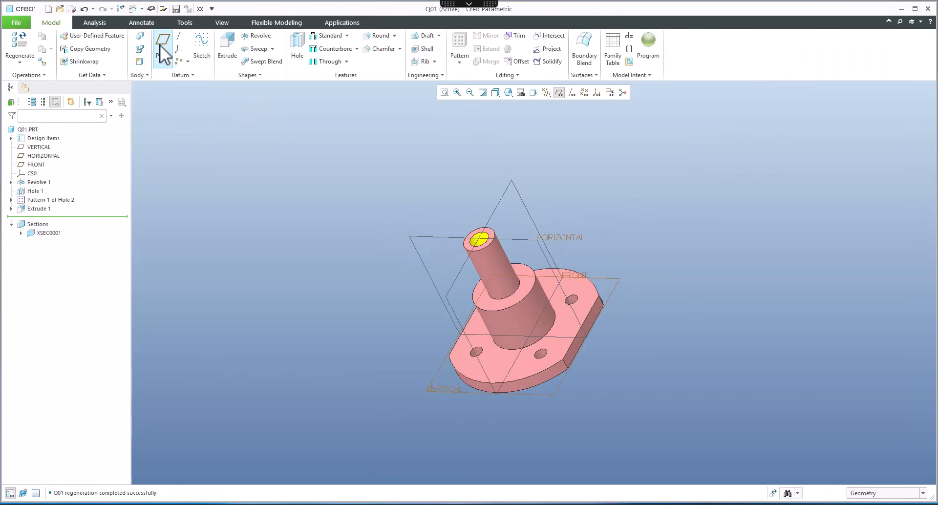
pyautogui.click(133, 9)
pyautogui.click(157, 31)
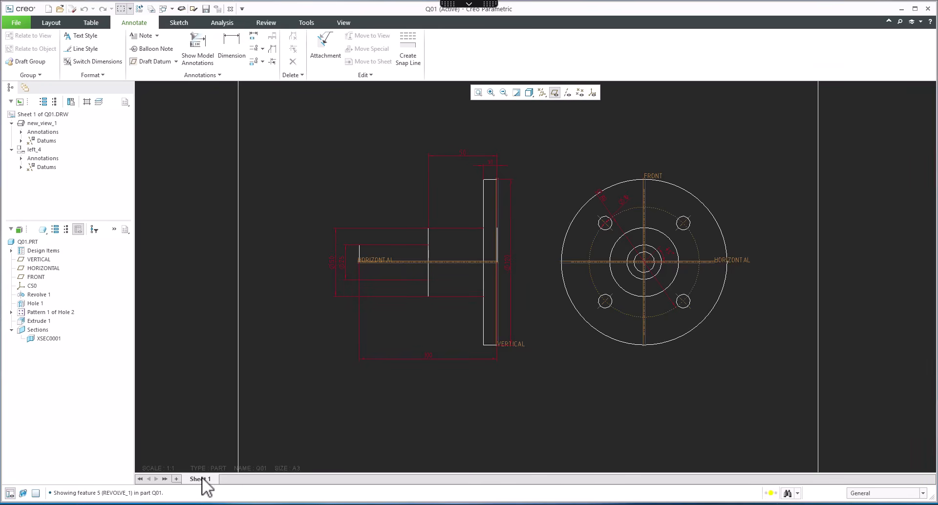
pyautogui.scroll(2, 510, 360)
pyautogui.scroll(-1, 537, 369)
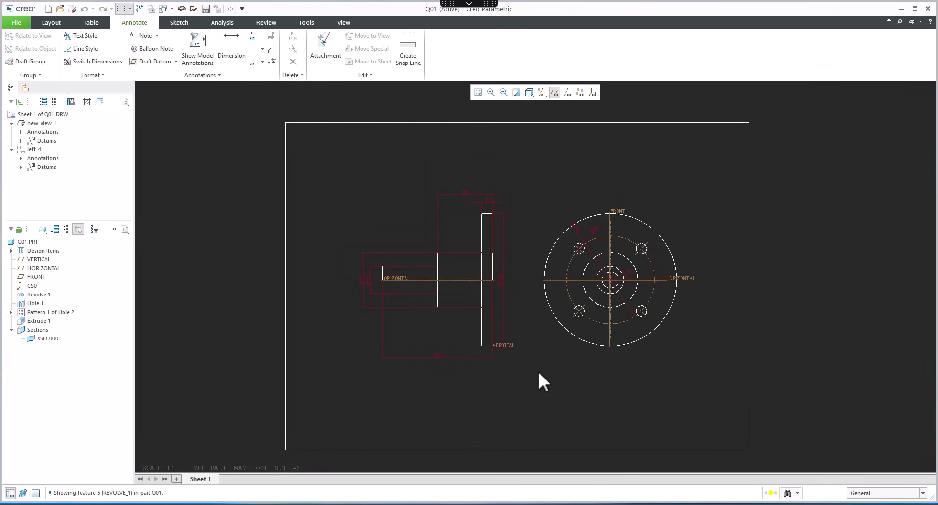
pyautogui.rightClick(204, 478)
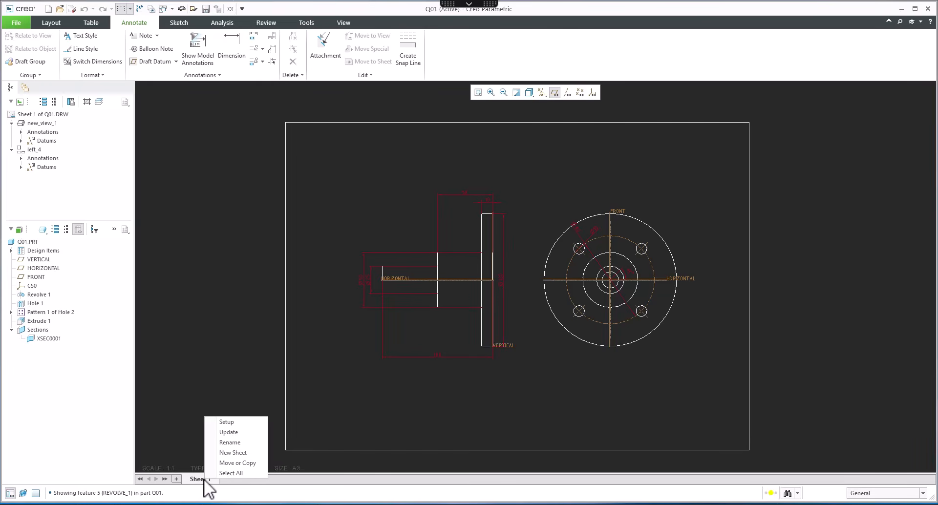
pyautogui.click(227, 432)
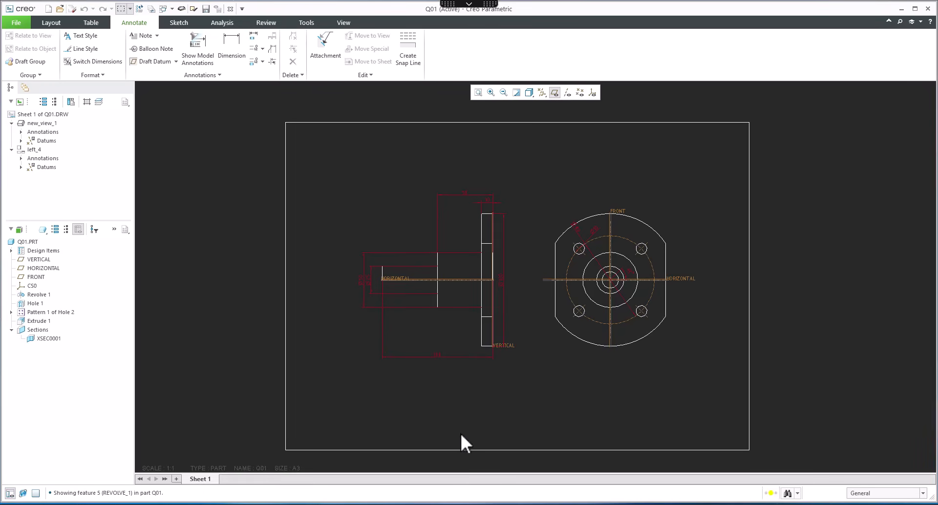
# Step: Turn off the display of datum planes in the drawing
pyautogui.click(555, 93)
pyautogui.scroll(2, 545, 159)
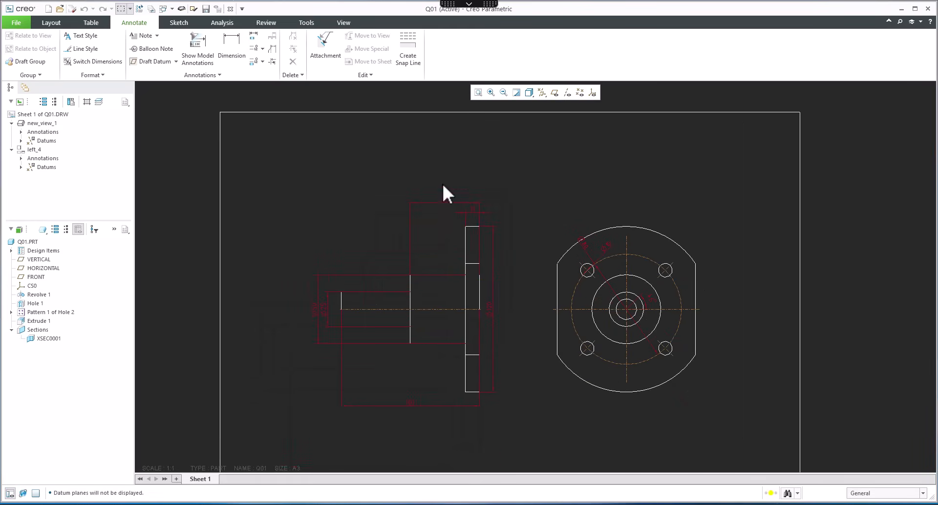
pyautogui.moveTo(443, 202); pyautogui.dragTo(446, 192)
# Step: Clean up the two top dimensions of the side view with offset 10 and increment 10
pyautogui.click(470, 207)
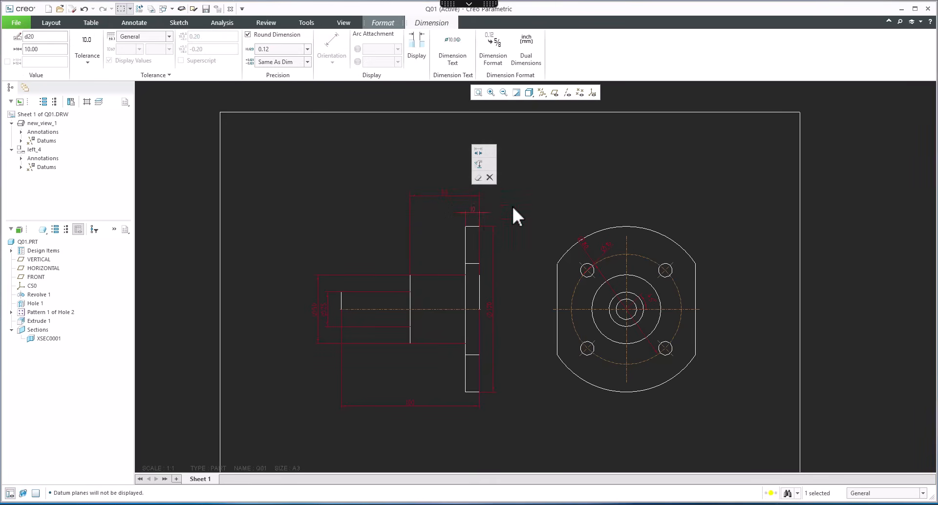
pyautogui.click(513, 215)
pyautogui.moveTo(404, 175); pyautogui.dragTo(392, 176)
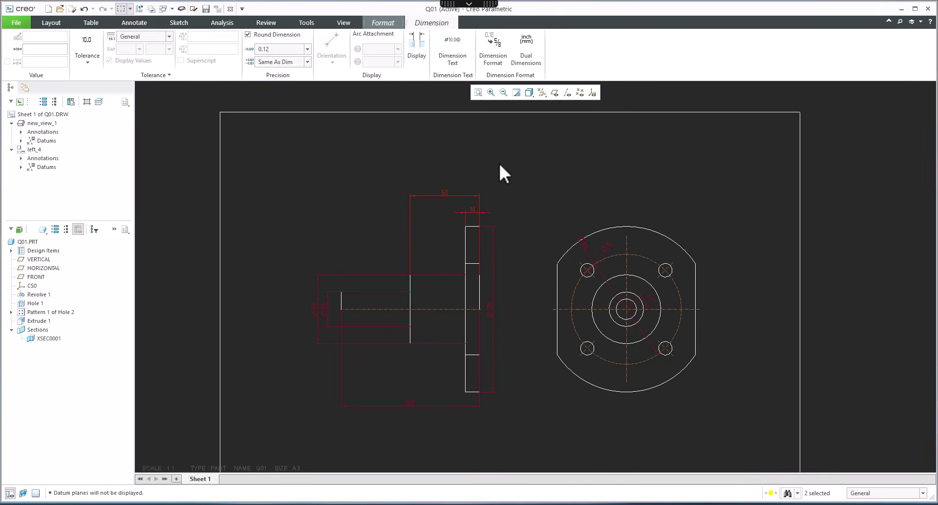
pyautogui.rightClick(500, 165)
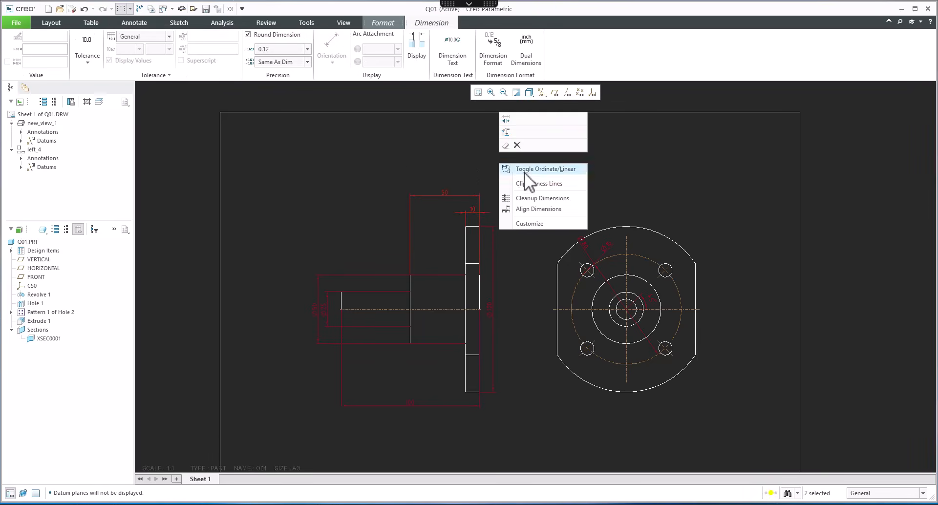
pyautogui.click(542, 199)
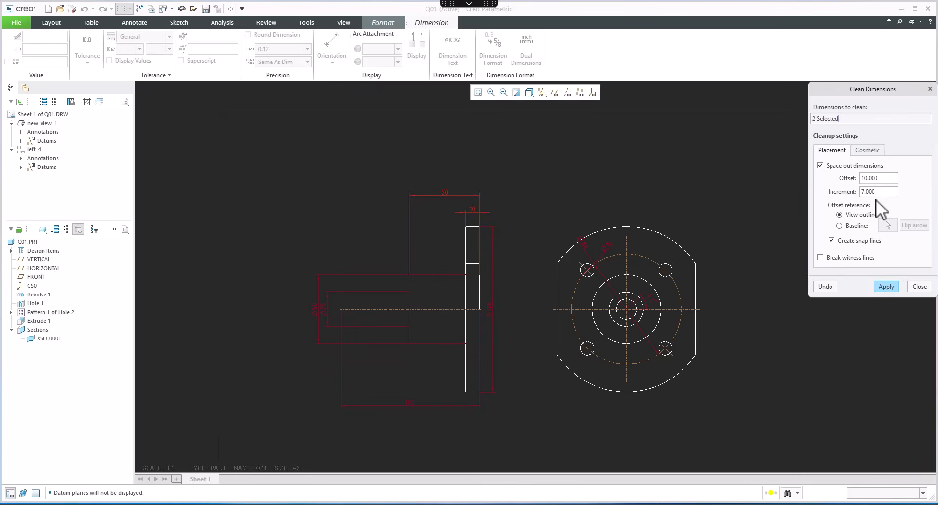
pyautogui.write('10')
pyautogui.click(887, 287)
pyautogui.click(917, 288)
# Step: Clean up the dimensions of both views together using the same spacing settings
pyautogui.moveTo(261, 169)
pyautogui.mouseDown()
pyautogui.moveTo(638, 359)
pyautogui.moveTo(740, 427)
pyautogui.mouseUp()
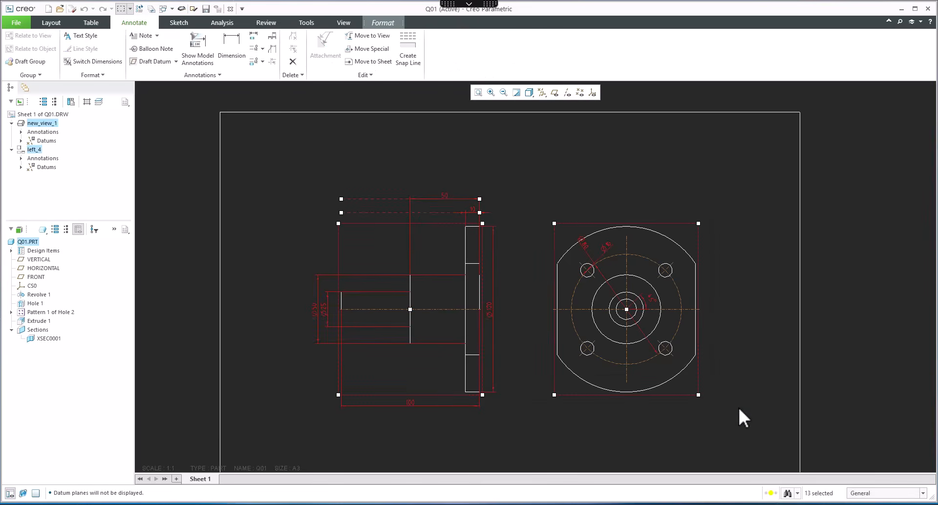
pyautogui.rightClick(738, 406)
pyautogui.click(779, 364)
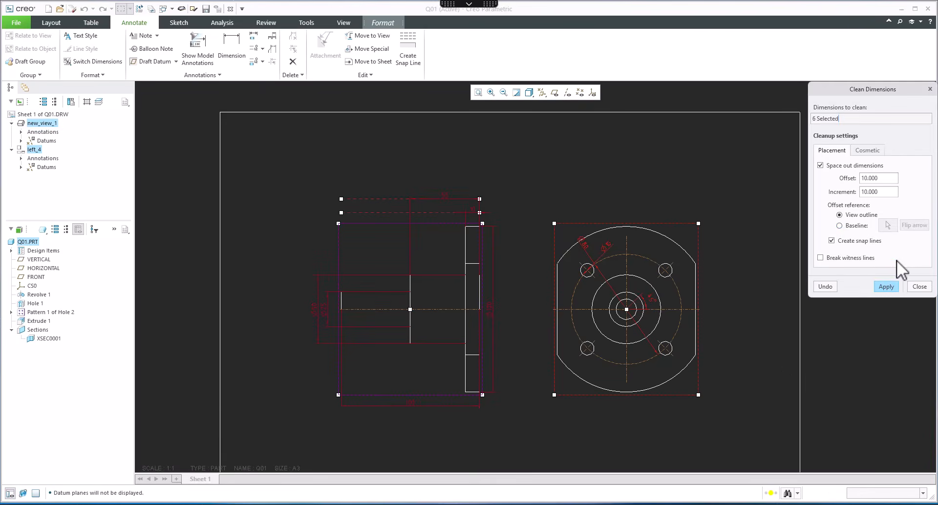
pyautogui.click(922, 288)
pyautogui.scroll(-3, 489, 232)
pyautogui.scroll(2, 556, 210)
# Step: Move the ∅80 bolt-circle dimension outside the flange view to its upper right, checking the reference drawing
pyautogui.moveTo(556, 196); pyautogui.dragTo(559, 183, button='middle')
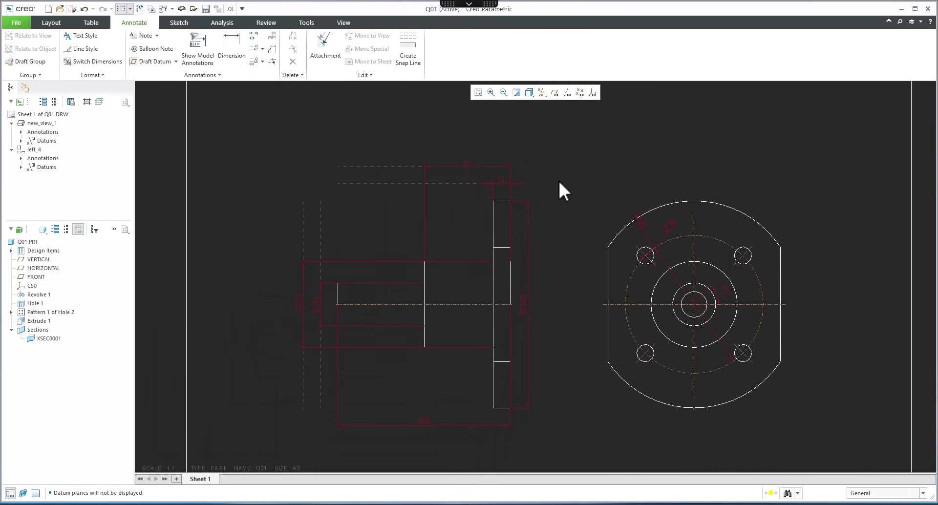
pyautogui.click(641, 219)
pyautogui.moveTo(641, 219); pyautogui.dragTo(802, 255)
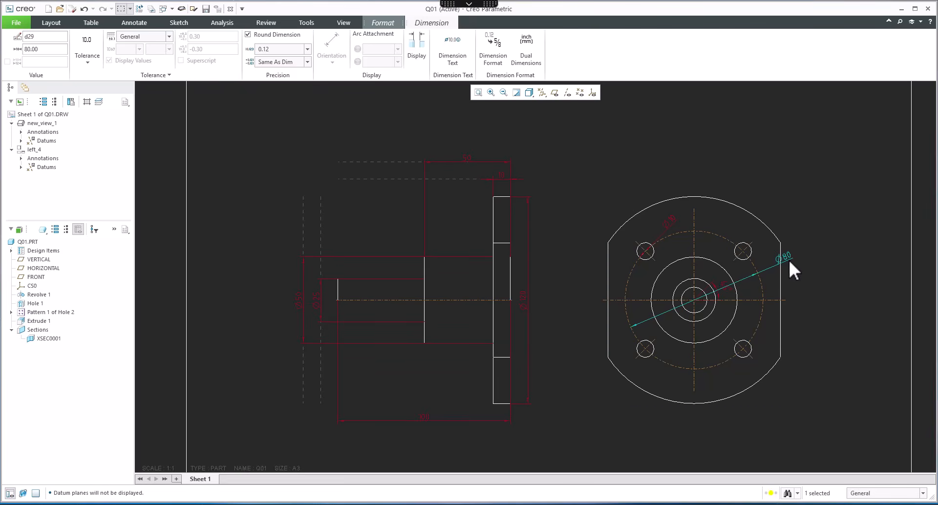
pyautogui.moveTo(784, 258); pyautogui.dragTo(811, 262)
pyautogui.click(591, 504)
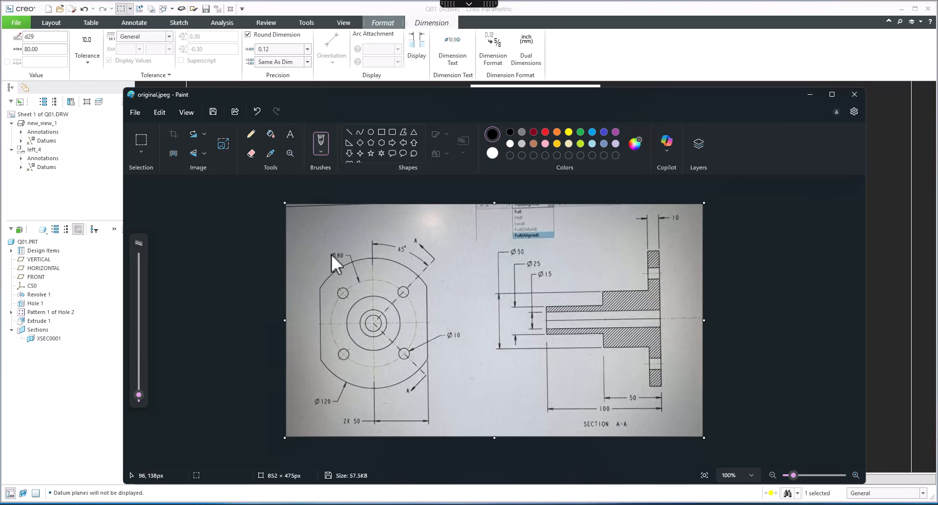
pyautogui.click(810, 95)
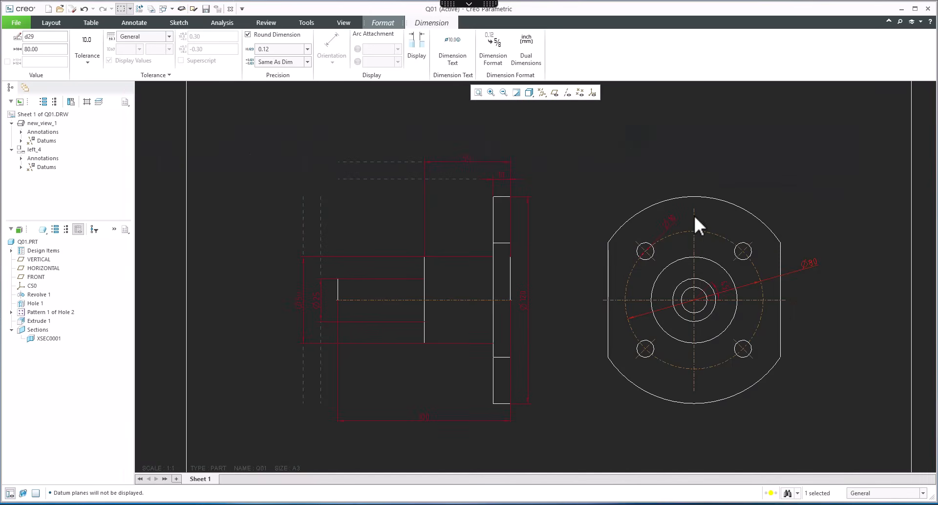
pyautogui.moveTo(809, 267)
pyautogui.mouseDown()
pyautogui.moveTo(829, 251)
pyautogui.moveTo(811, 248)
pyautogui.moveTo(812, 261)
pyautogui.mouseUp()
# Step: Reposition the ∅10 hole dimension beside the upper-left bolt hole
pyautogui.click(667, 221)
pyautogui.moveTo(661, 219); pyautogui.dragTo(655, 223)
pyautogui.scroll(6, 651, 239)
pyautogui.scroll(-2, 600, 243)
pyautogui.scroll(3, 633, 216)
pyautogui.moveTo(665, 196); pyautogui.dragTo(626, 207)
pyautogui.scroll(-6, 626, 207)
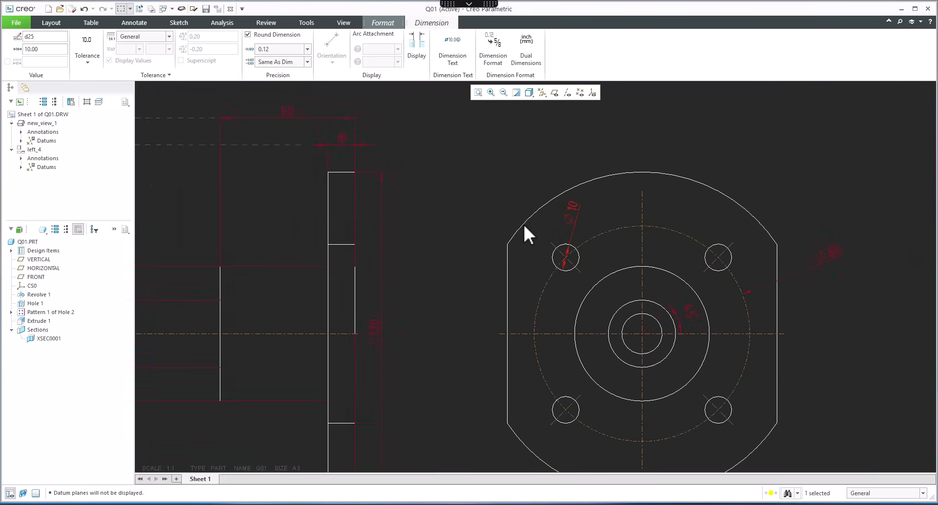
pyautogui.scroll(6, 781, 247)
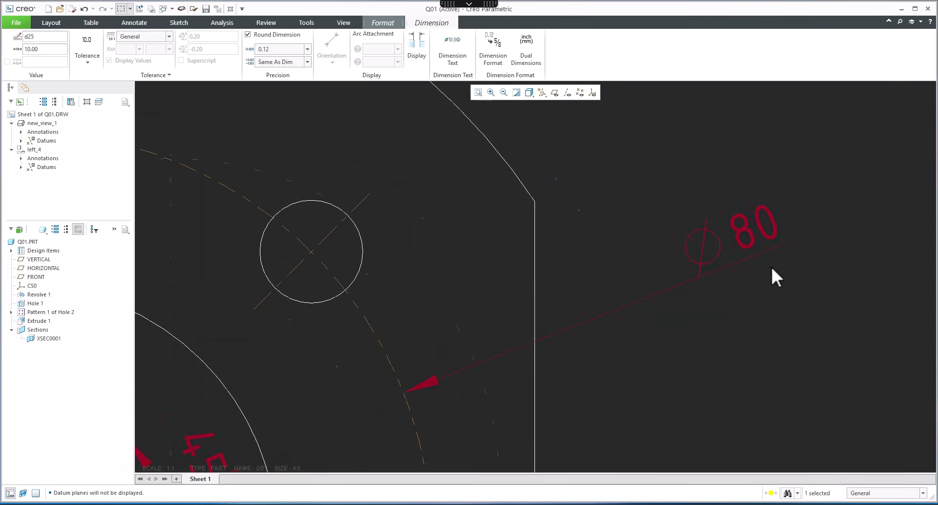
# Step: Set the ∅80 dimension's text orientation to ISO-above-extended
pyautogui.click(736, 264)
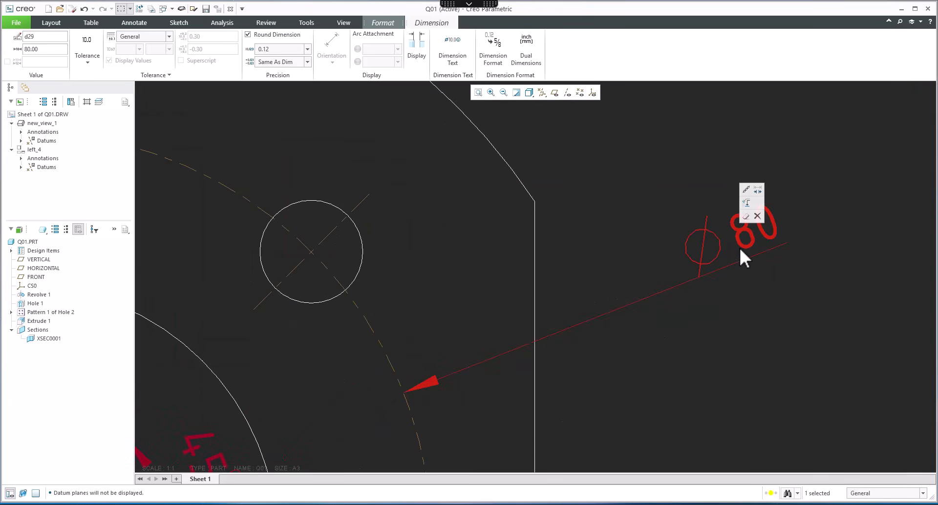
pyautogui.click(417, 64)
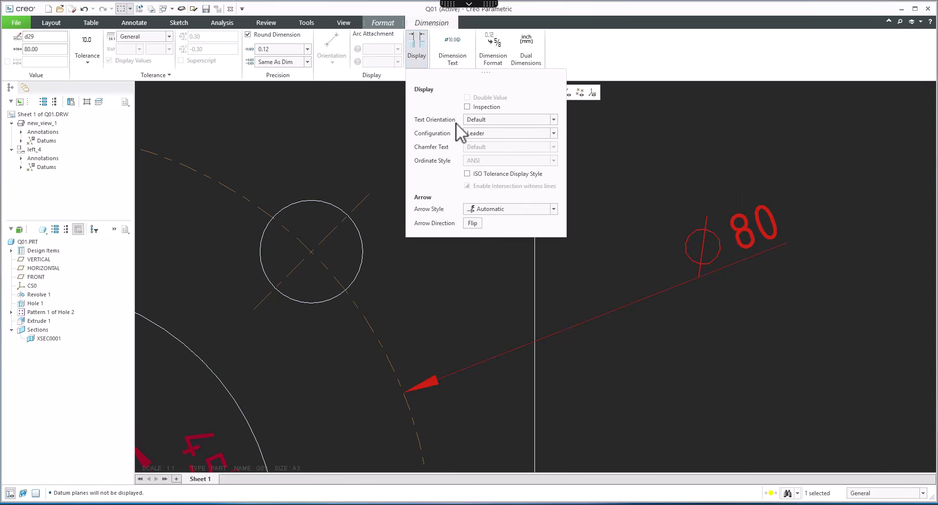
pyautogui.click(488, 121)
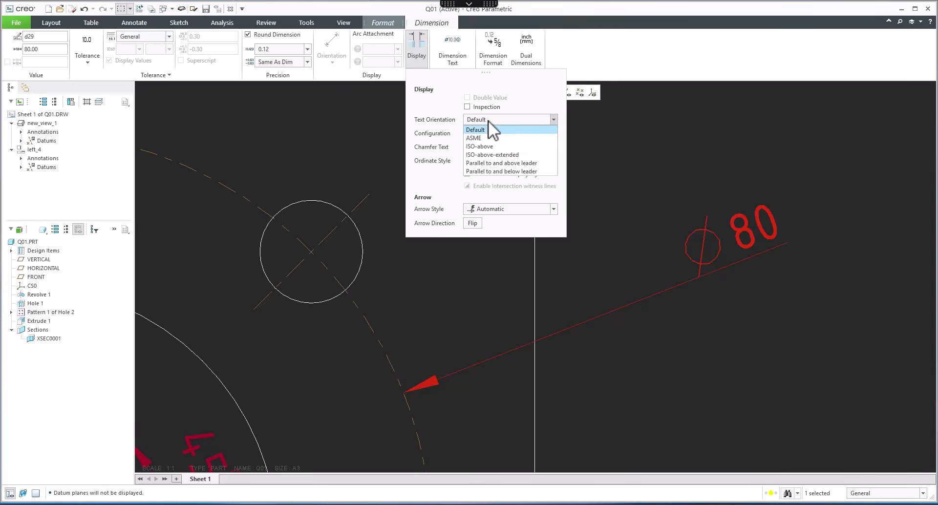
pyautogui.click(493, 155)
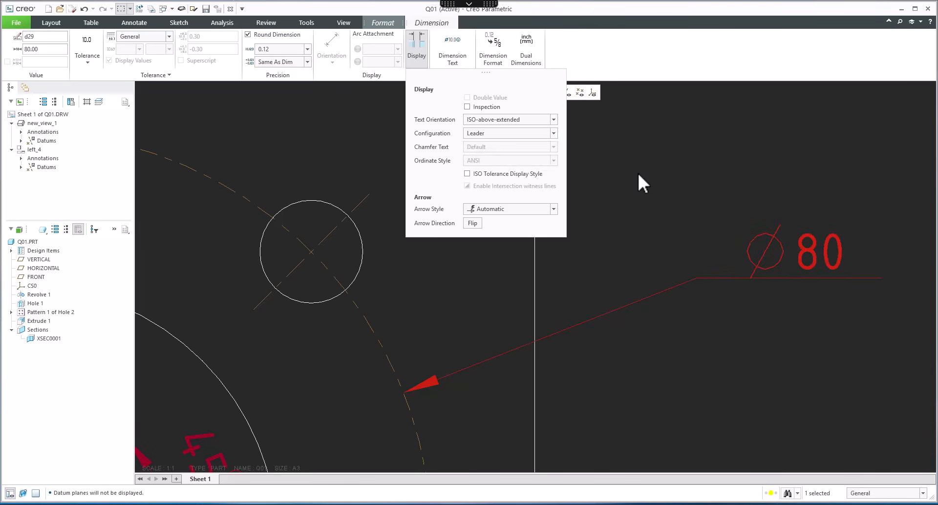
pyautogui.click(675, 169)
pyautogui.scroll(3, 660, 194)
pyautogui.scroll(4, 735, 244)
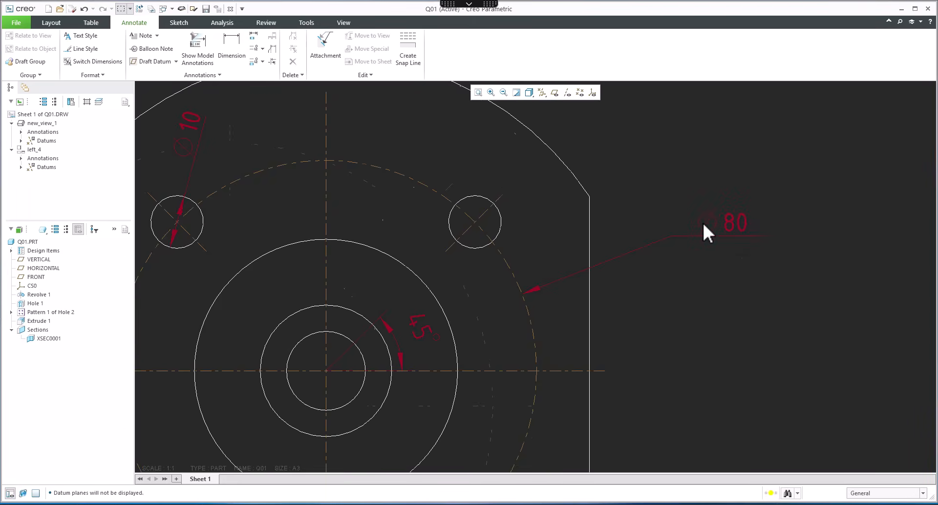
pyautogui.scroll(-2, 589, 297)
pyautogui.click(591, 269)
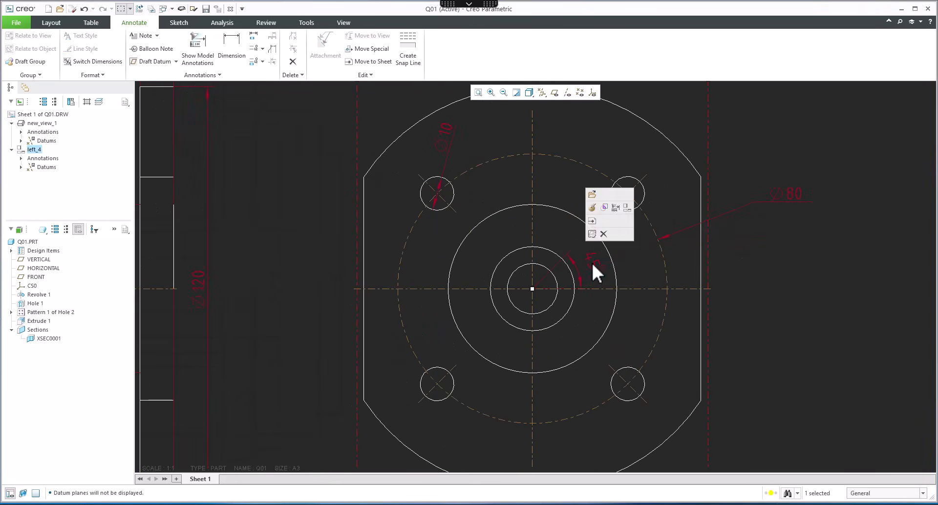
pyautogui.scroll(2, 762, 266)
pyautogui.click(784, 303)
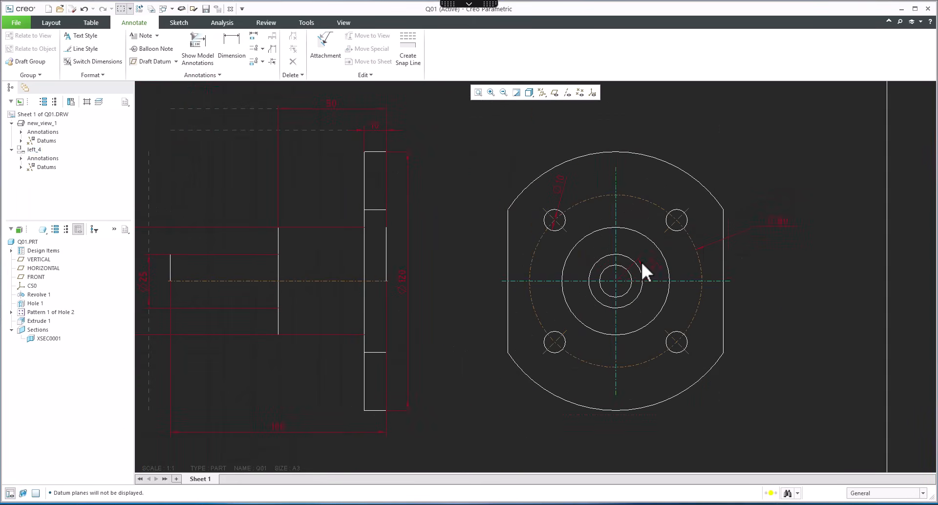
pyautogui.scroll(2, 640, 269)
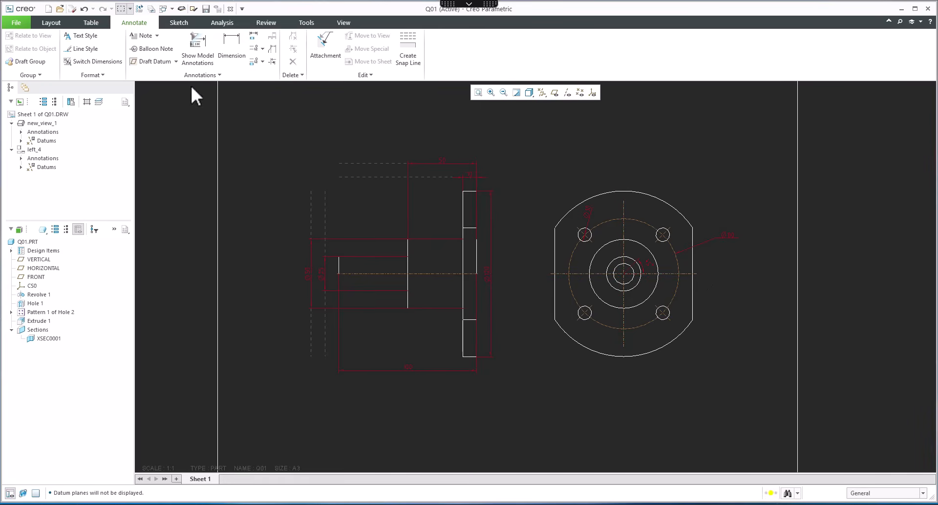
# Step: Show the model dimensions of the flange extrusion on the drawing views
pyautogui.click(197, 57)
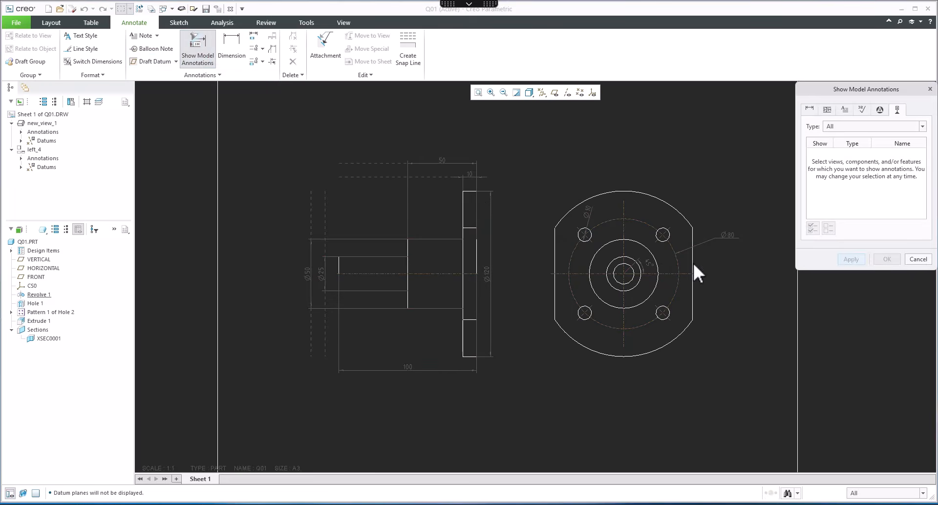
pyautogui.click(810, 110)
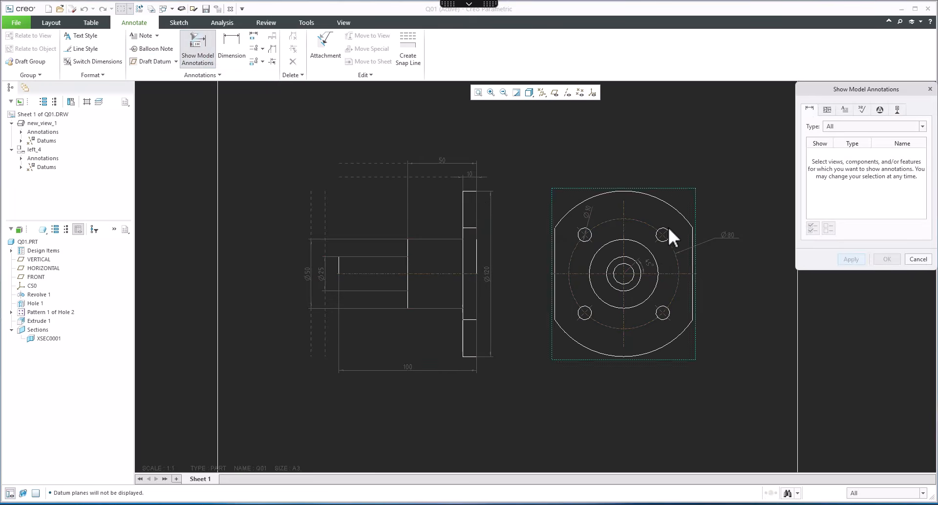
pyautogui.click(694, 265)
pyautogui.click(659, 174)
pyautogui.click(887, 259)
pyautogui.click(661, 383)
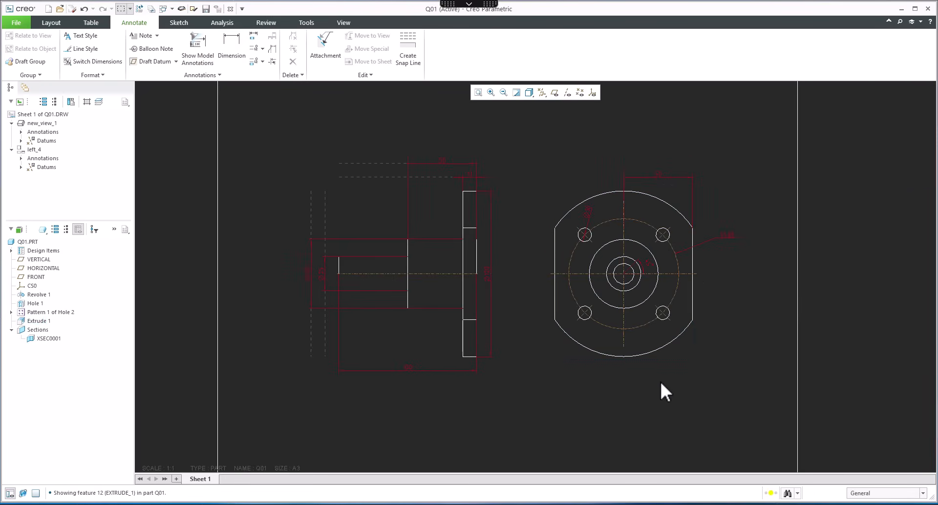
# Step: Move the ∅120 dimension onto the flange view and place it at the view's lower right
pyautogui.click(486, 272)
pyautogui.moveTo(486, 272)
pyautogui.mouseDown()
pyautogui.moveTo(518, 268)
pyautogui.moveTo(495, 276)
pyautogui.moveTo(491, 269)
pyautogui.mouseUp()
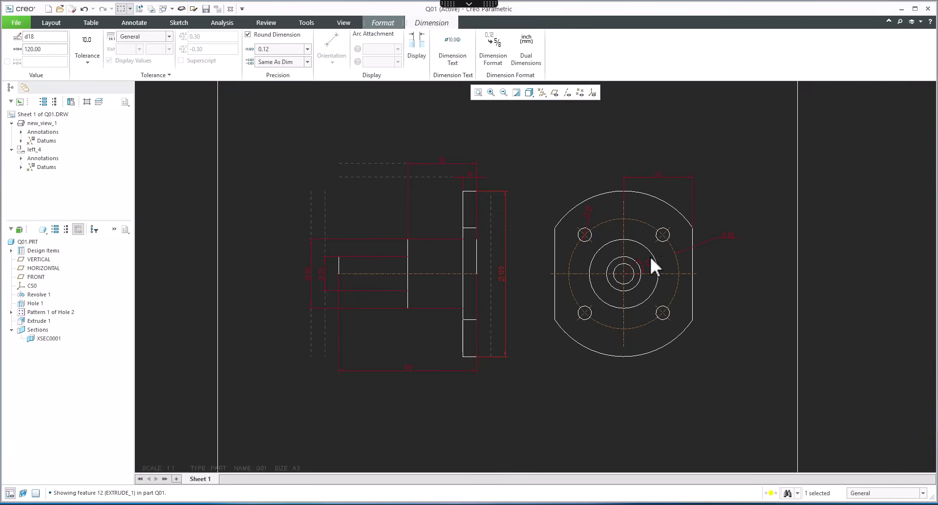
pyautogui.rightClick(502, 283)
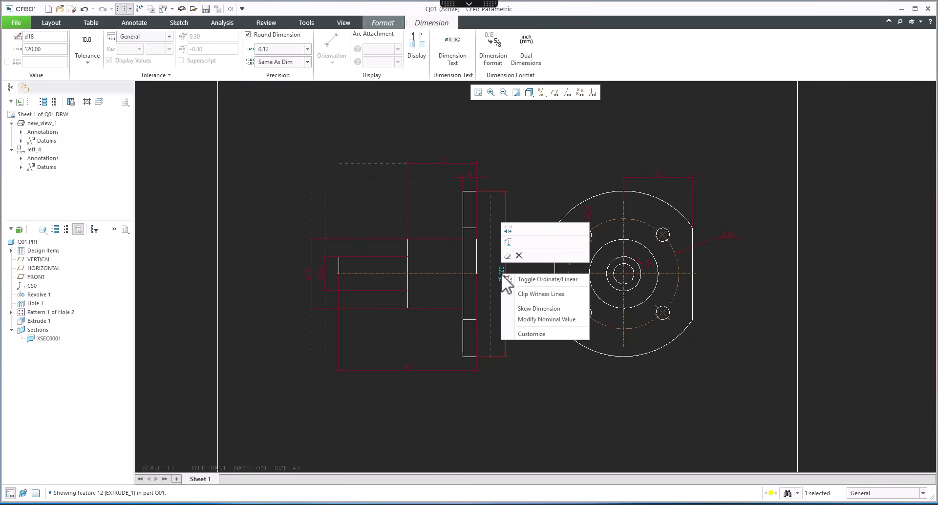
pyautogui.click(508, 242)
pyautogui.click(582, 261)
pyautogui.moveTo(665, 355)
pyautogui.mouseDown()
pyautogui.moveTo(676, 370)
pyautogui.moveTo(691, 355)
pyautogui.moveTo(683, 356)
pyautogui.mouseUp()
# Step: Set the ∅120 dimension's text orientation to ISO-above-extended
pyautogui.click(418, 58)
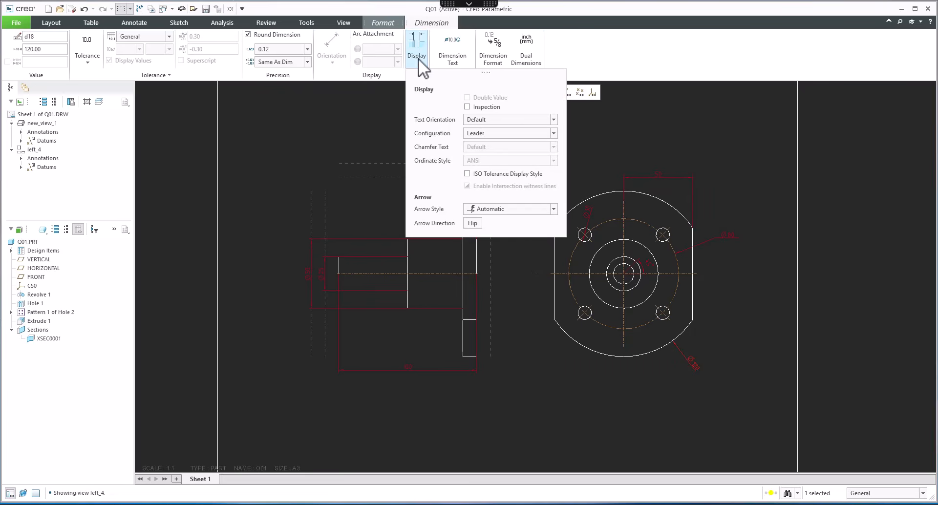
pyautogui.click(488, 118)
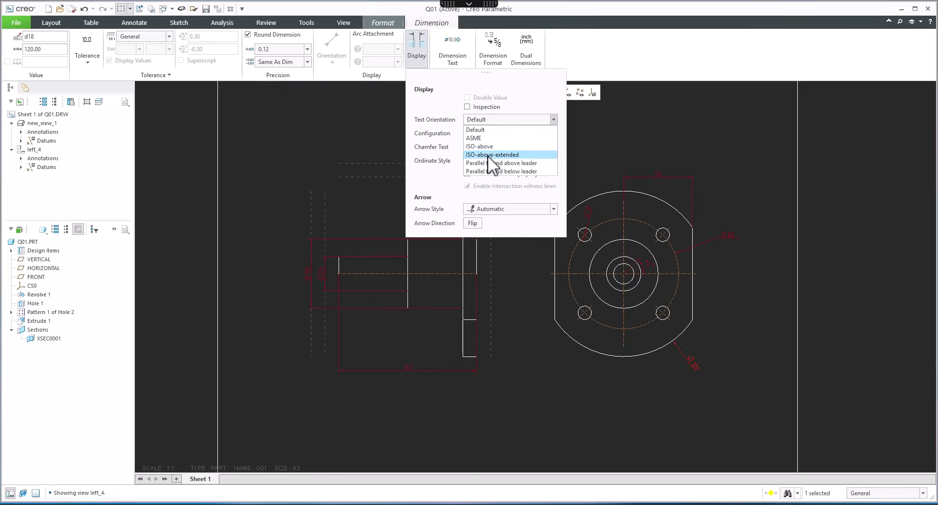
pyautogui.click(488, 156)
pyautogui.scroll(5, 711, 369)
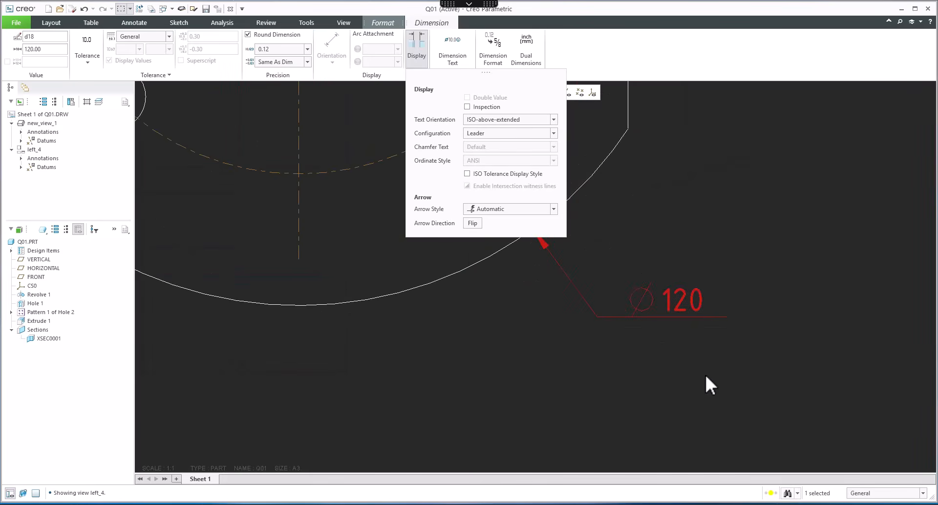
pyautogui.click(680, 358)
pyautogui.scroll(-1, 681, 351)
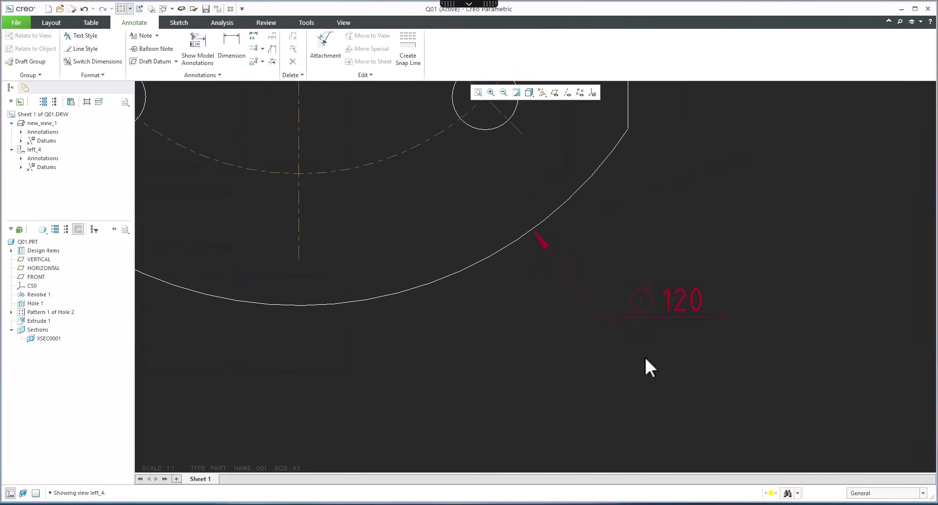
pyautogui.click(541, 405)
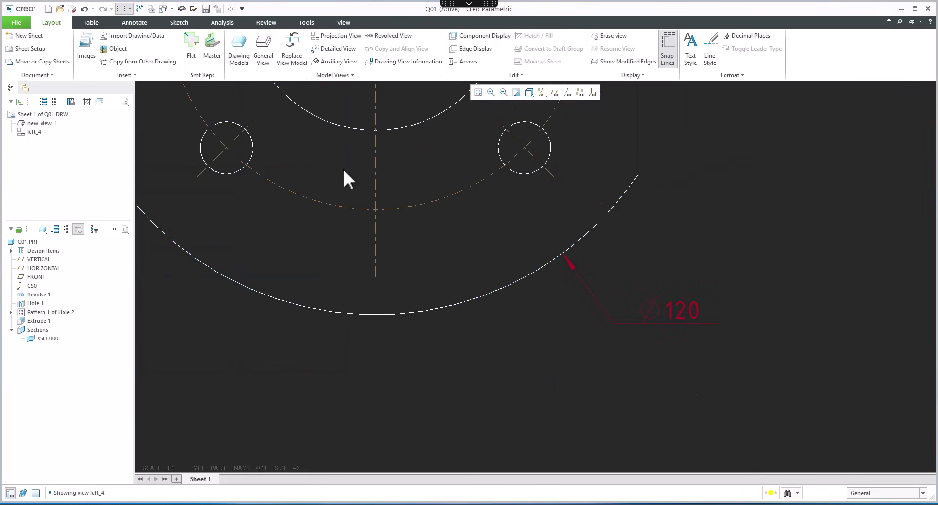
pyautogui.click(264, 23)
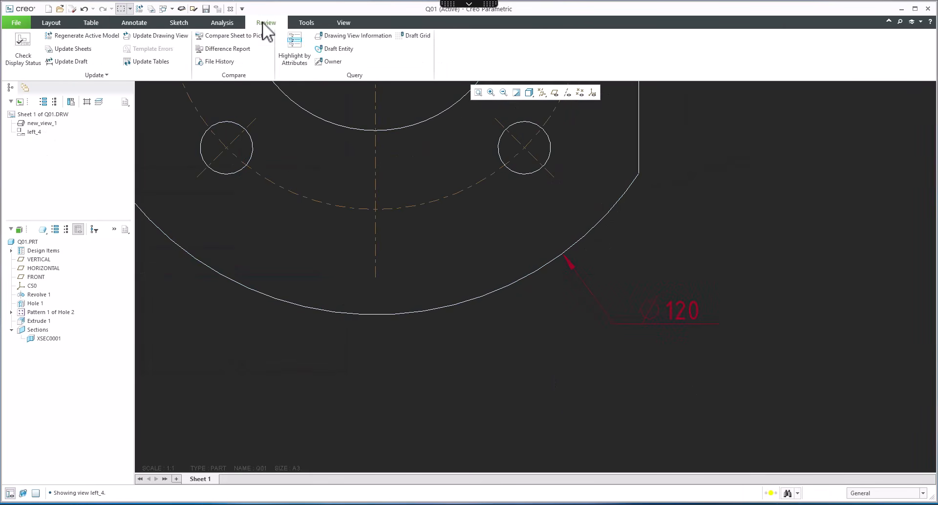
pyautogui.click(147, 37)
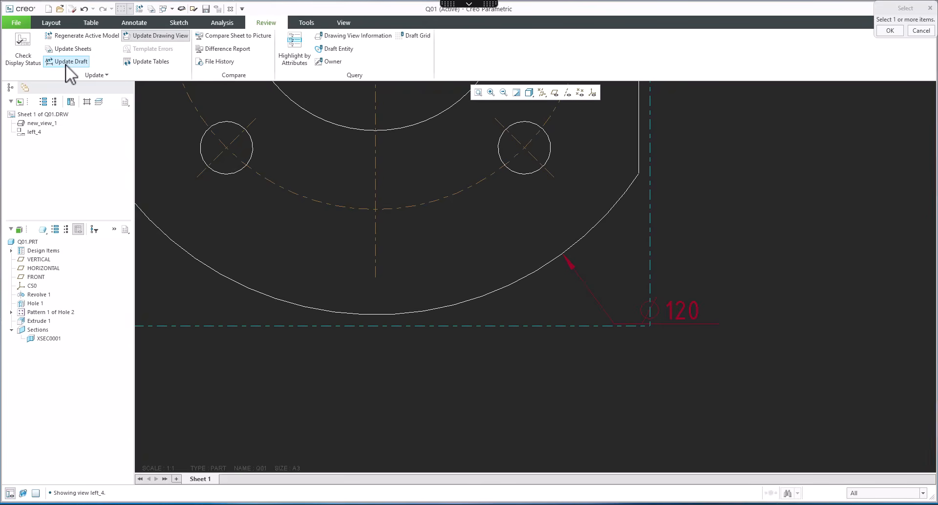
pyautogui.click(75, 48)
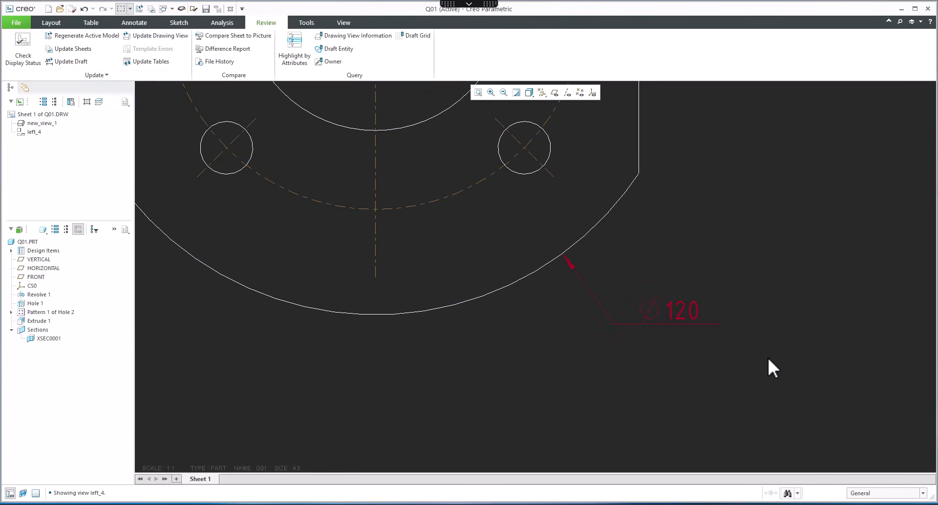
# Step: Compare the whole drawing sheet with the reference drawing image
pyautogui.scroll(-1, 759, 294)
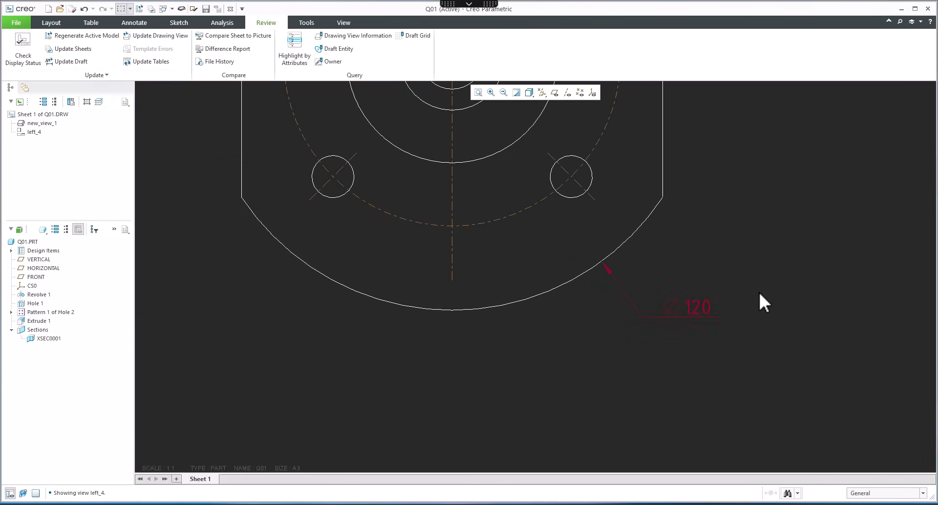
pyautogui.scroll(-3, 758, 293)
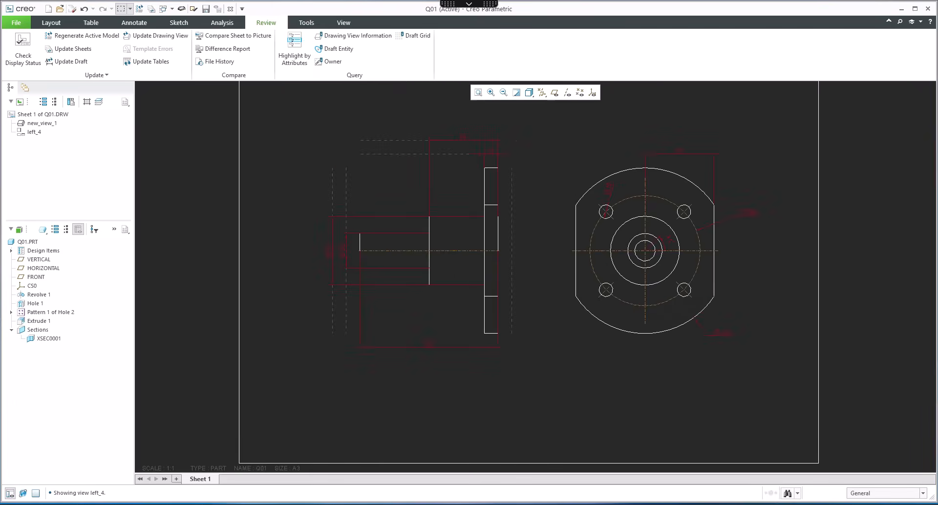
pyautogui.click(576, 487)
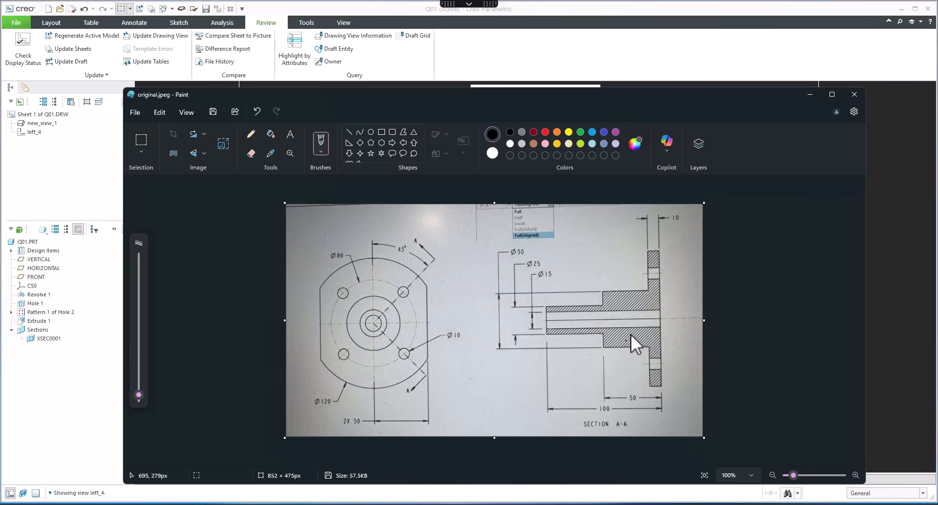
pyautogui.click(809, 95)
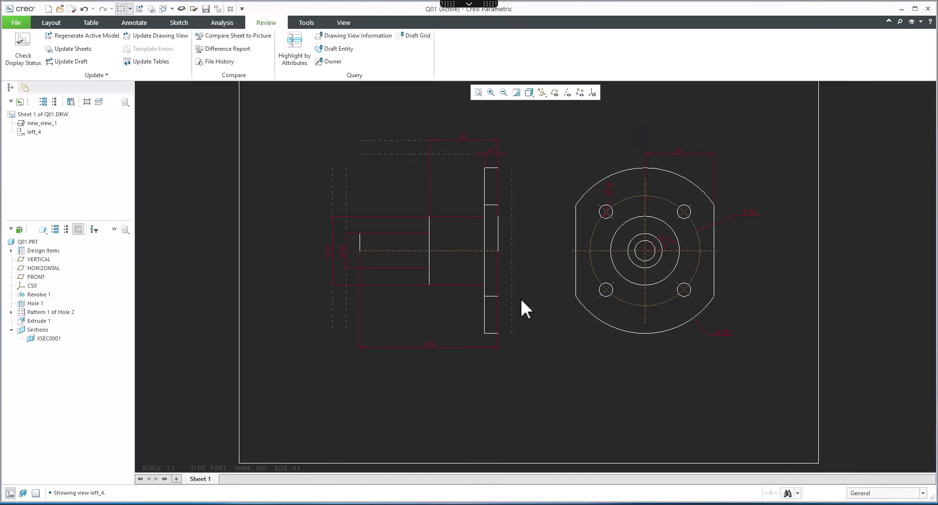
# Step: Turn the side view into a full 2D cross-section using section XSEC0001
pyautogui.doubleClick(467, 197)
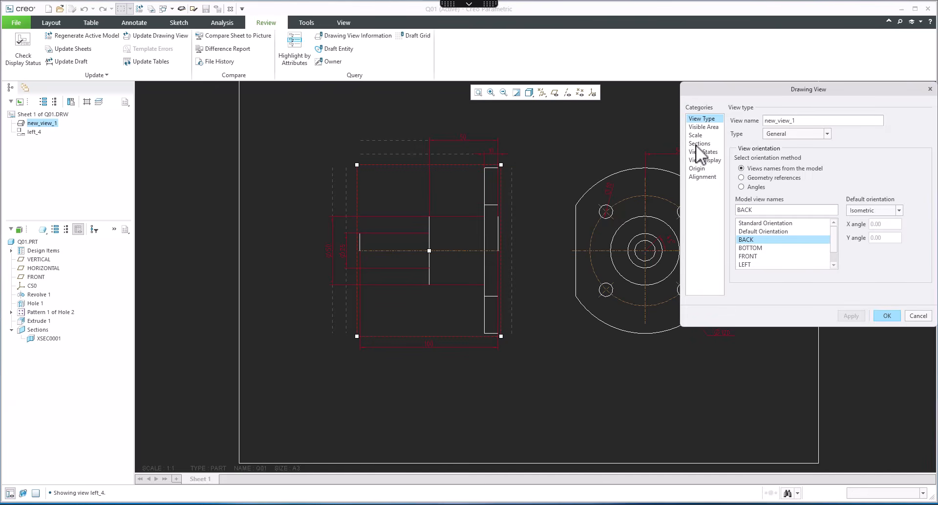
pyautogui.click(697, 143)
pyautogui.click(732, 127)
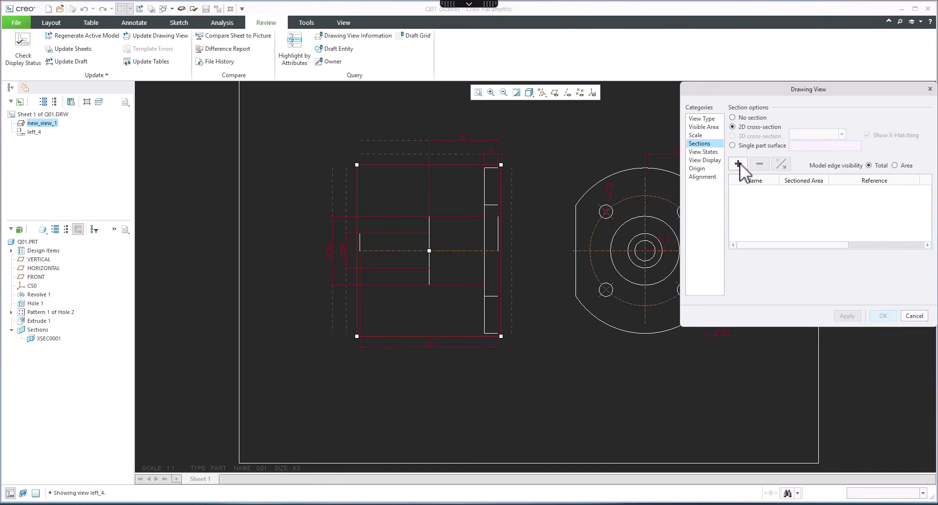
pyautogui.click(738, 163)
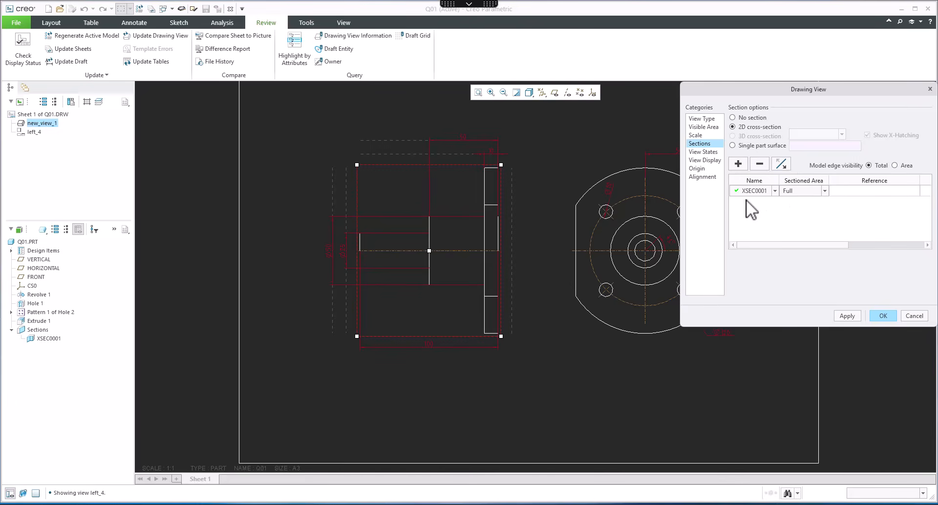
pyautogui.scroll(2, 430, 335)
pyautogui.scroll(-1, 494, 323)
pyautogui.scroll(-1, 498, 321)
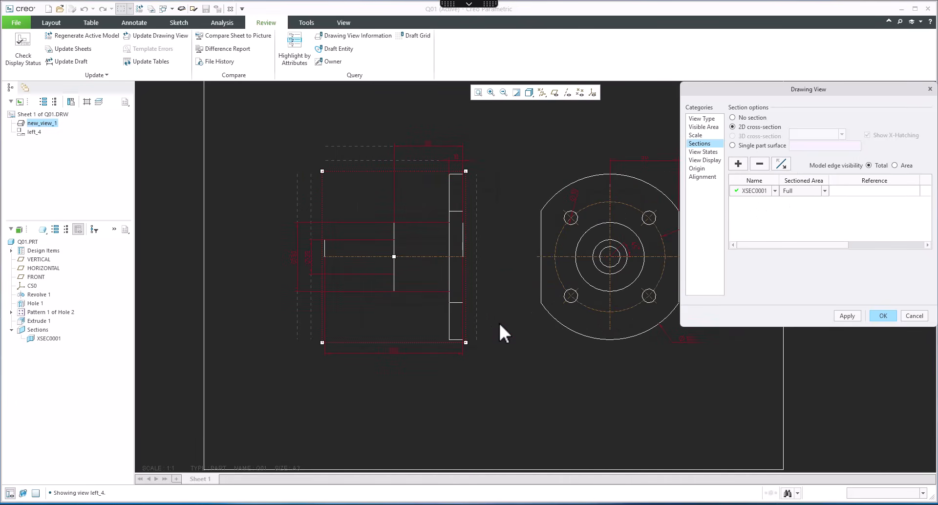
pyautogui.click(843, 315)
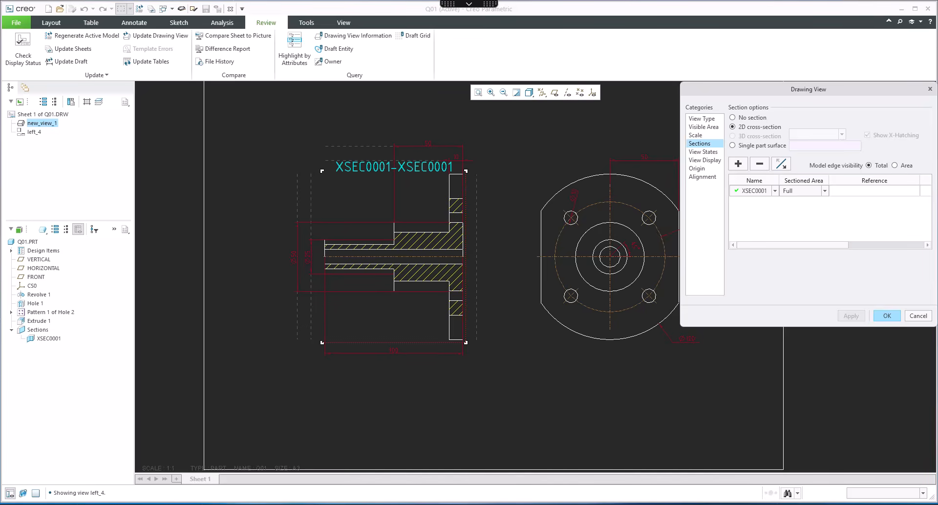
# Step: Display the section's cutting-plane arrows on the flange view and confirm the view properties
pyautogui.moveTo(534, 503)
pyautogui.moveTo(811, 246); pyautogui.dragTo(872, 236)
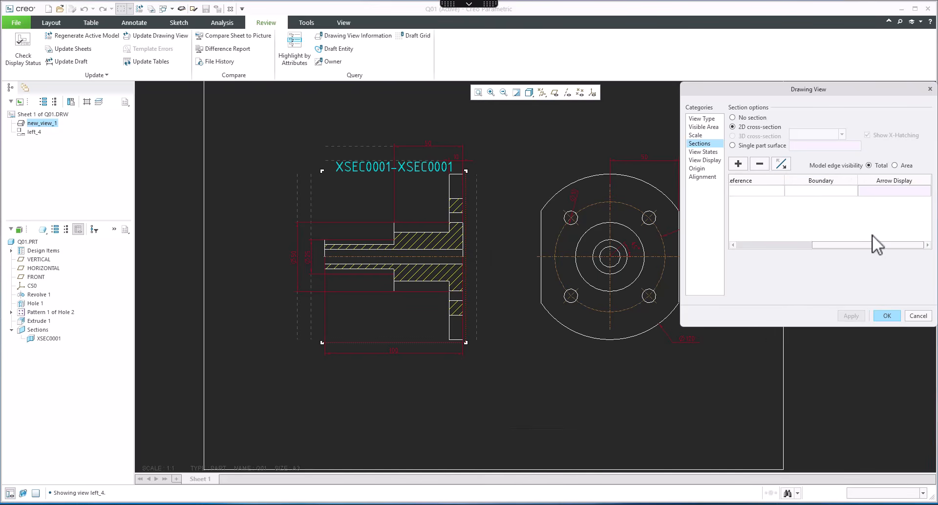
pyautogui.click(890, 192)
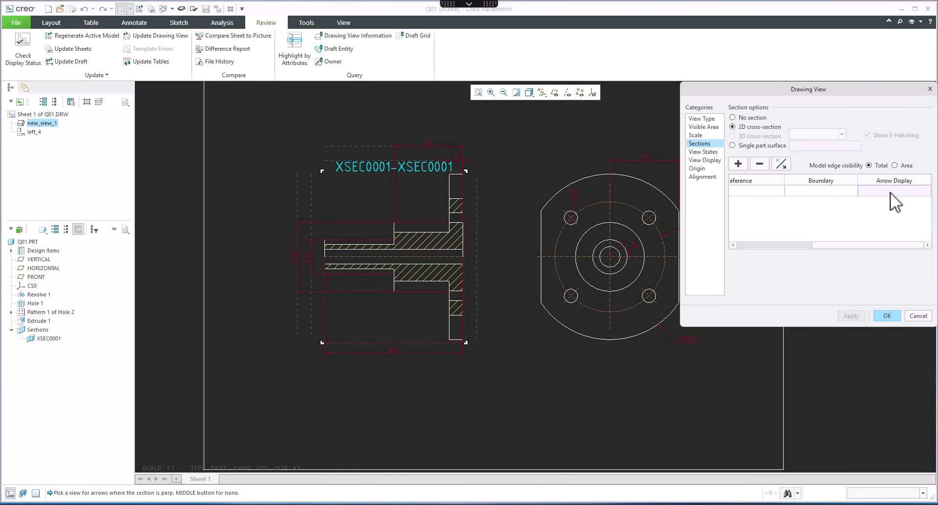
pyautogui.click(638, 196)
pyautogui.scroll(-2, 556, 233)
pyautogui.scroll(-1, 560, 244)
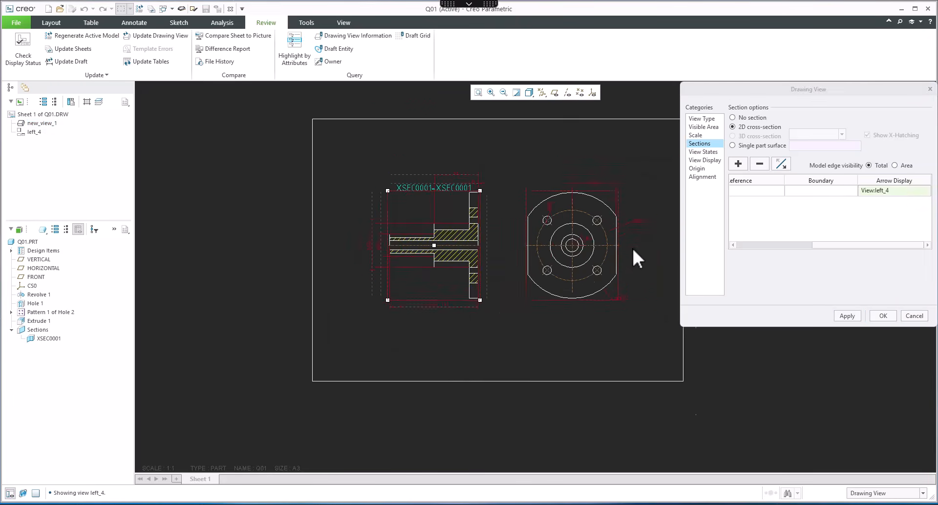
pyautogui.click(848, 315)
pyautogui.scroll(1, 649, 259)
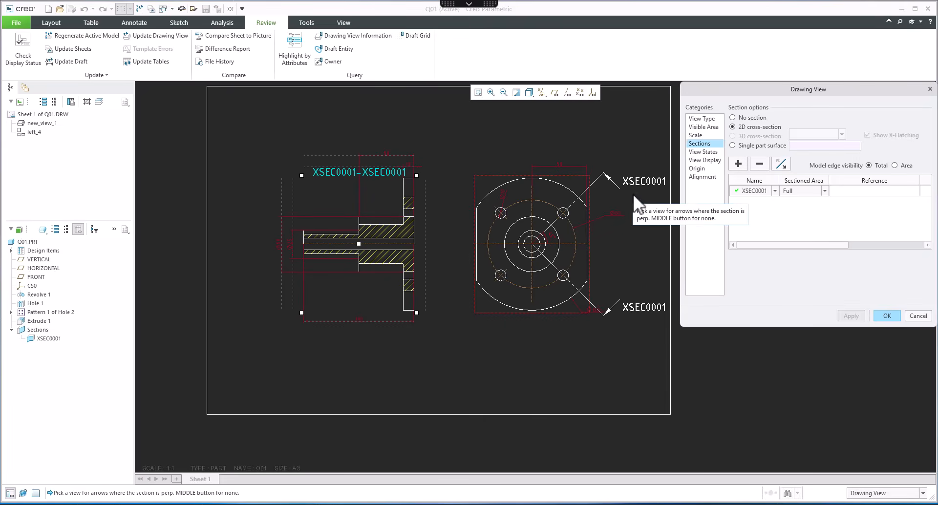
pyautogui.click(887, 316)
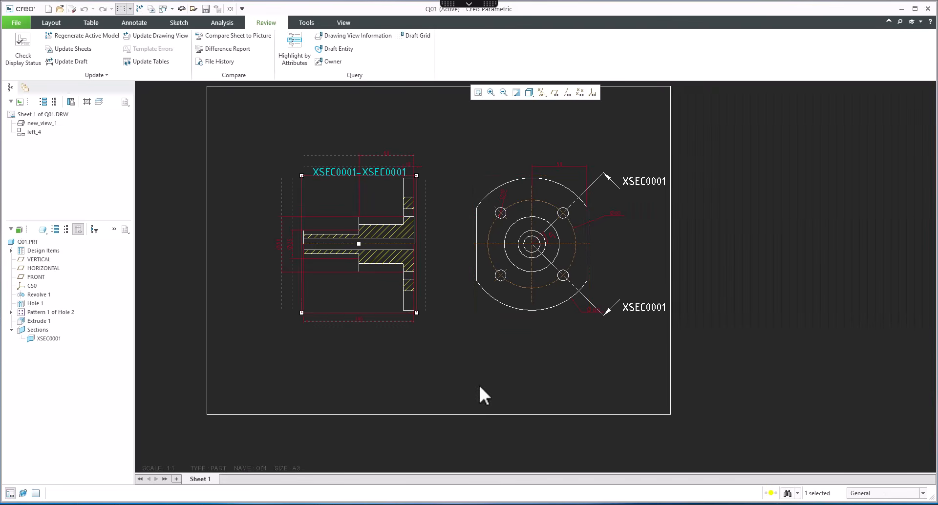
# Step: Open the part and rename section XSEC0001 to A
pyautogui.click(48, 339)
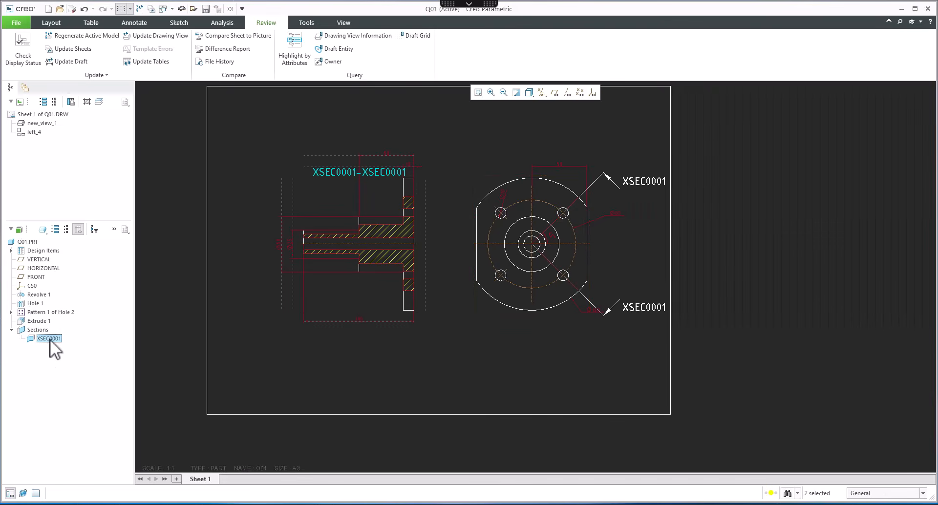
pyautogui.click(29, 241)
pyautogui.rightClick(31, 242)
pyautogui.click(54, 247)
pyautogui.click(46, 233)
pyautogui.click(46, 233)
pyautogui.write('A')
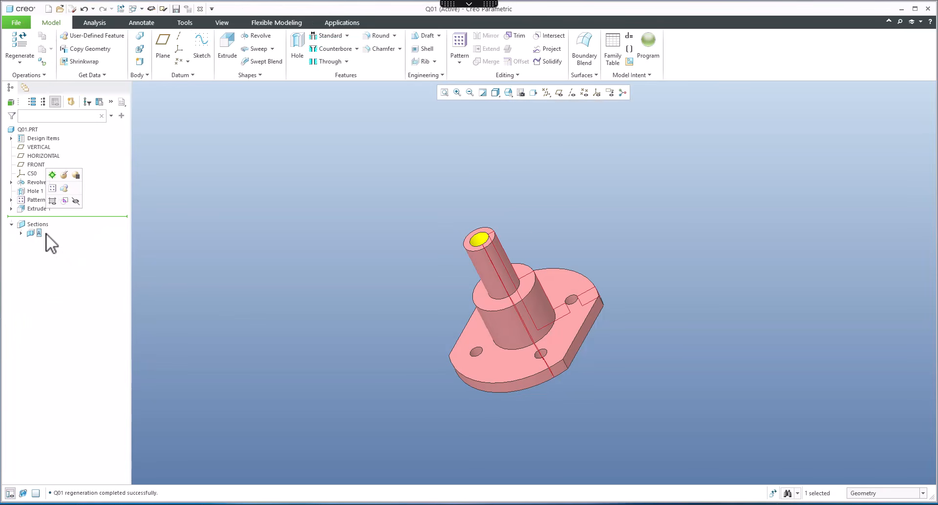
# Step: Switch back to the drawing and inspect the section labels and arrows
pyautogui.click(141, 9)
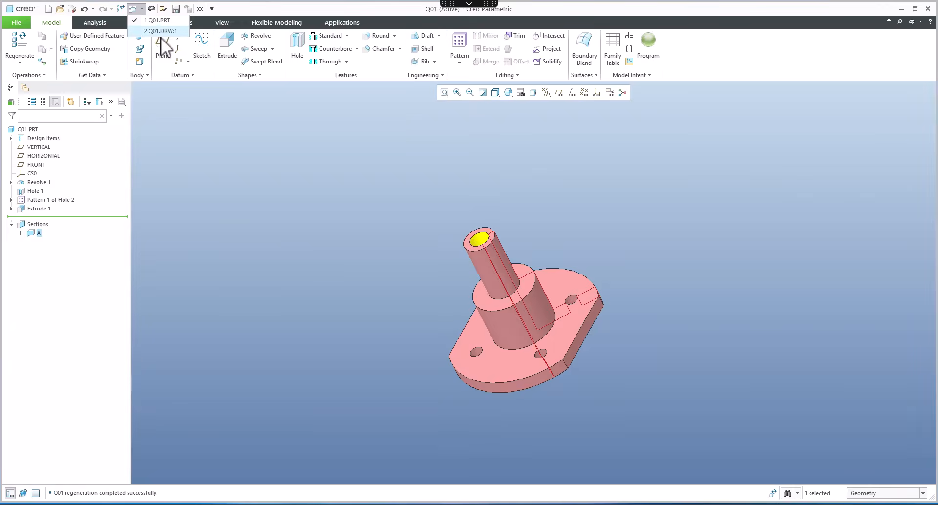
pyautogui.click(159, 31)
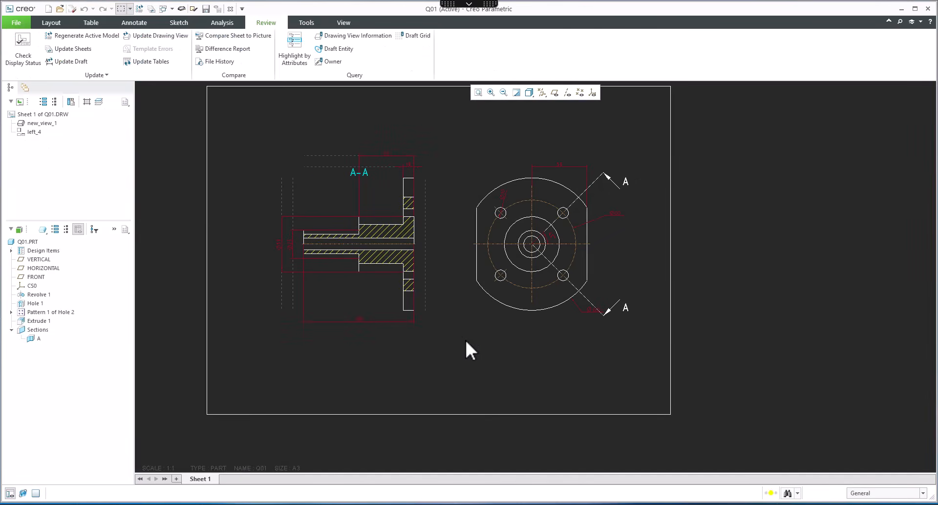
pyautogui.scroll(2, 666, 374)
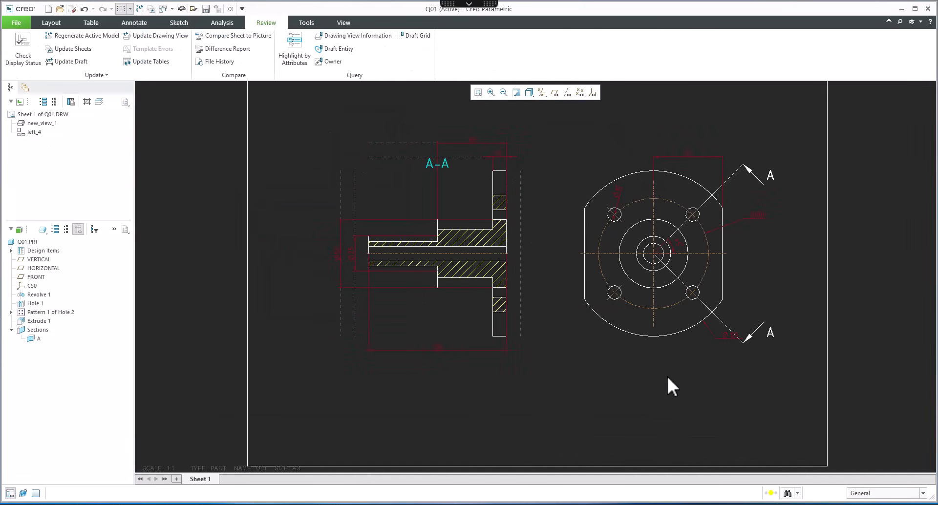
pyautogui.scroll(2, 644, 325)
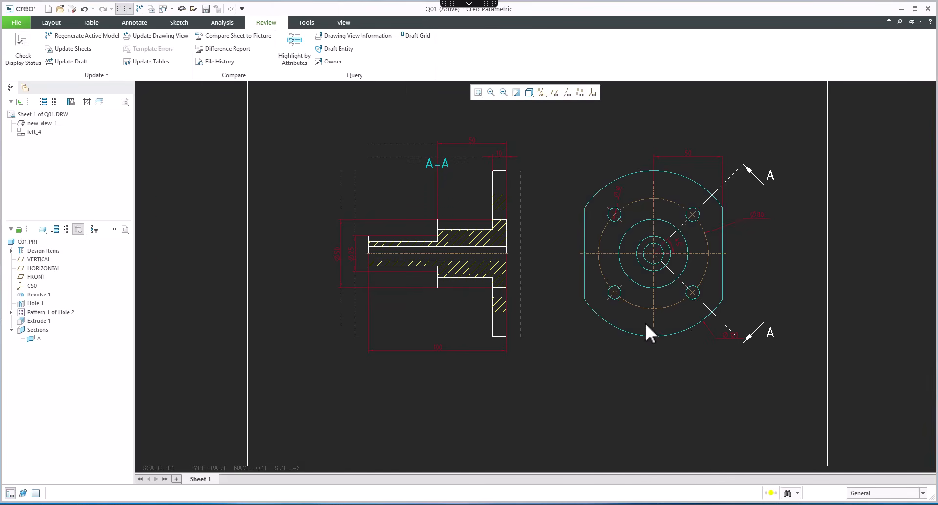
# Step: Open the part again and compare it with the reference drawing image
pyautogui.click(24, 242)
pyautogui.click(68, 259)
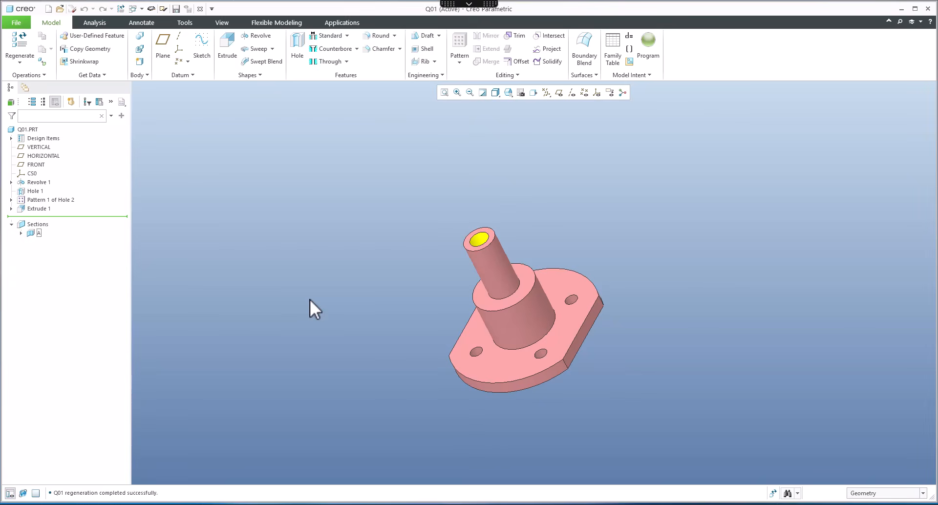
pyautogui.click(506, 504)
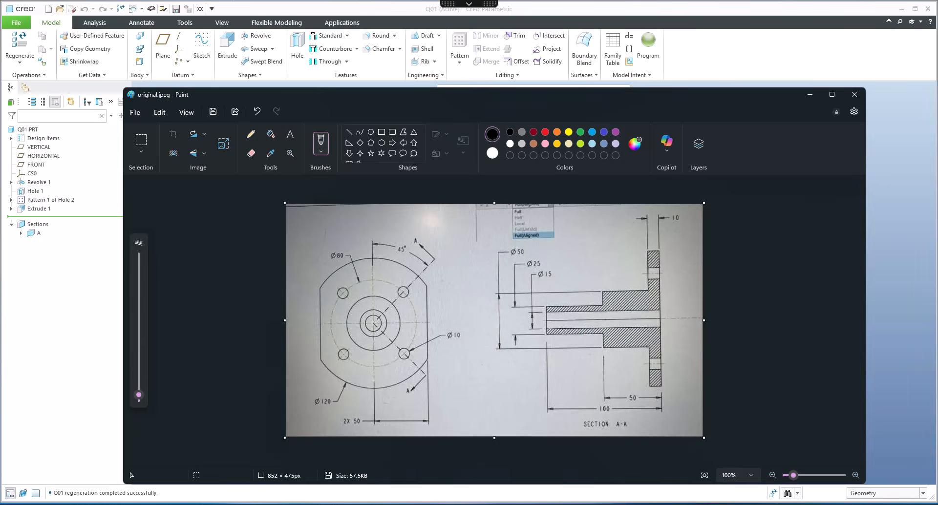
pyautogui.click(507, 504)
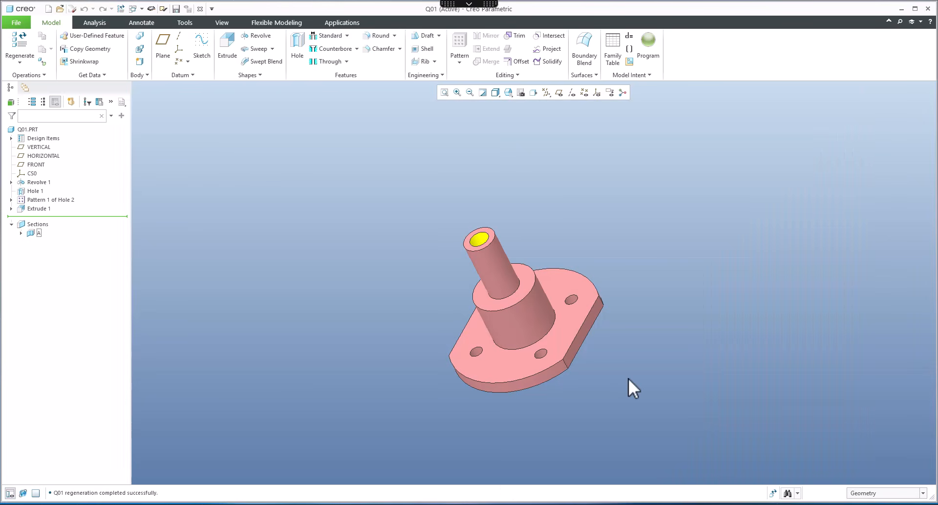